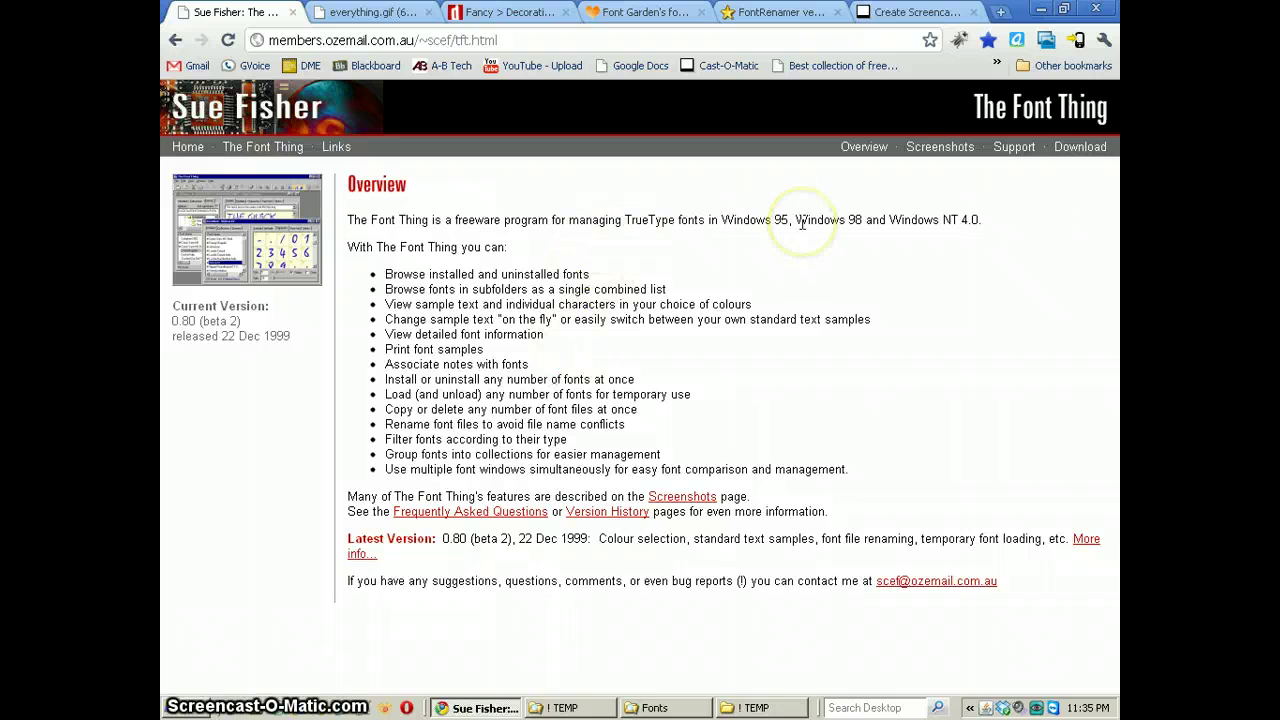
Step: Open The Font Thing's download page and request the zipped install set and the zipped EXE and help files
click(1069, 150)
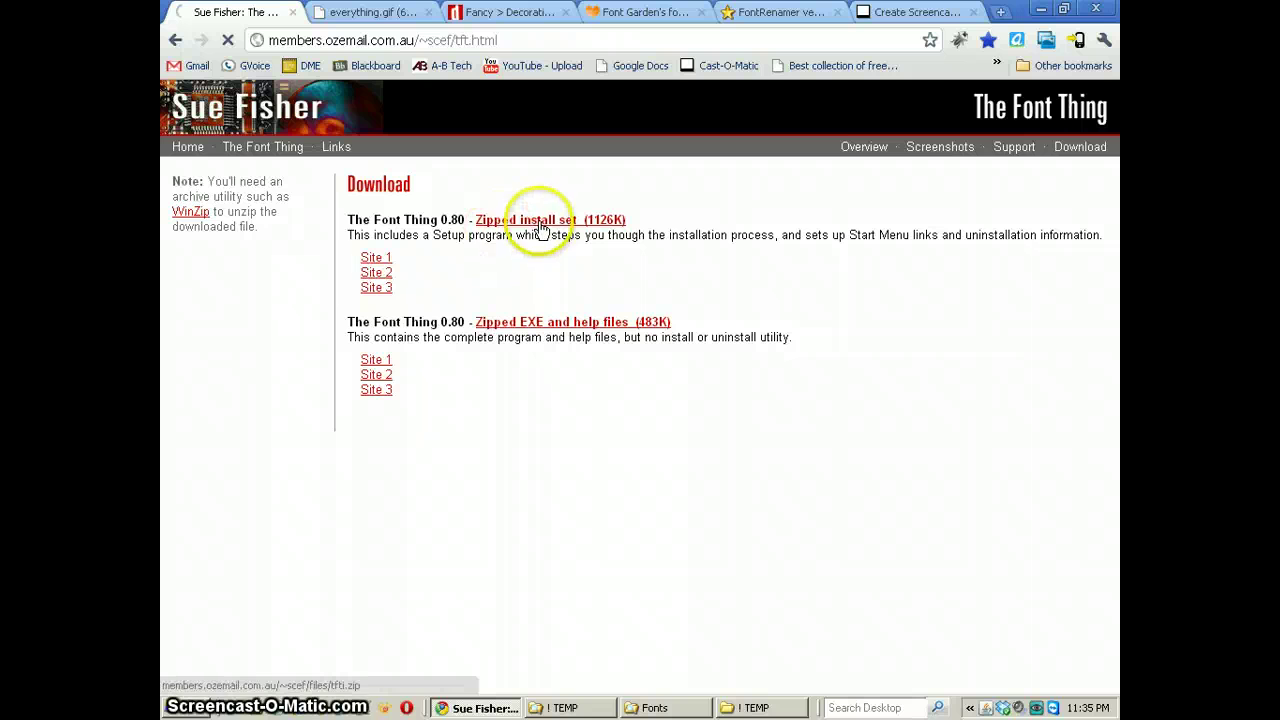
click(528, 222)
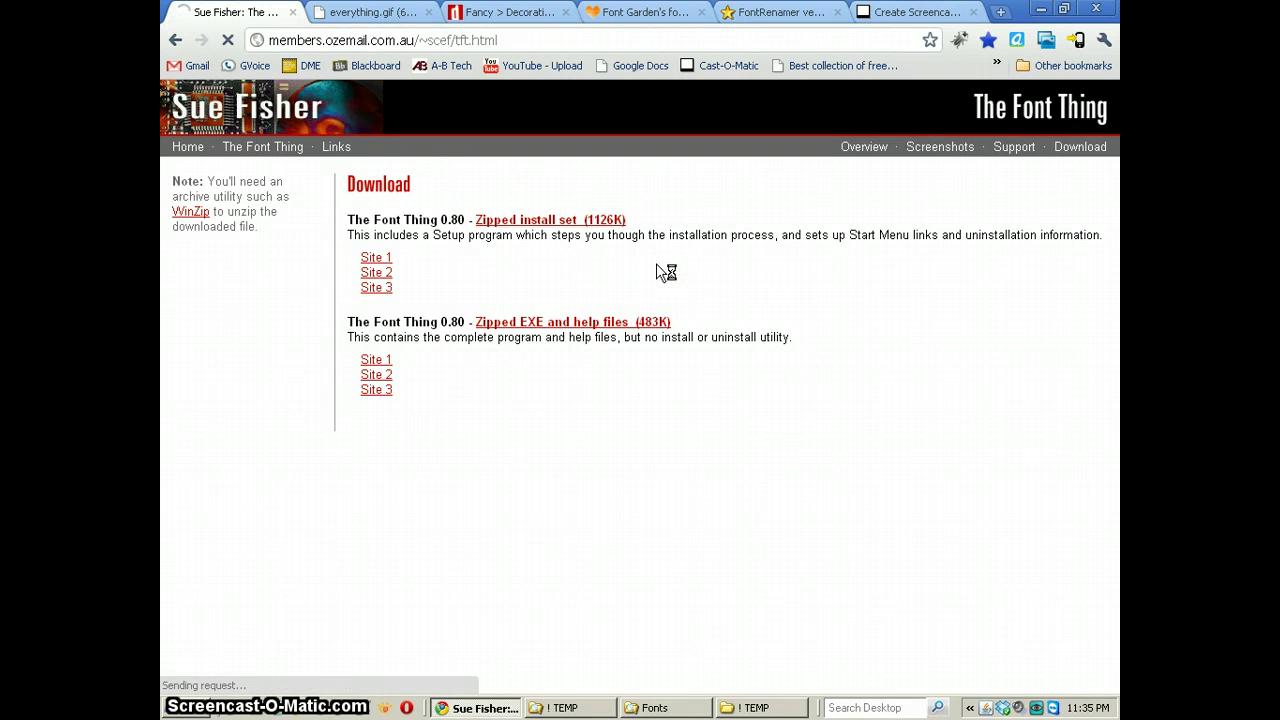
click(545, 328)
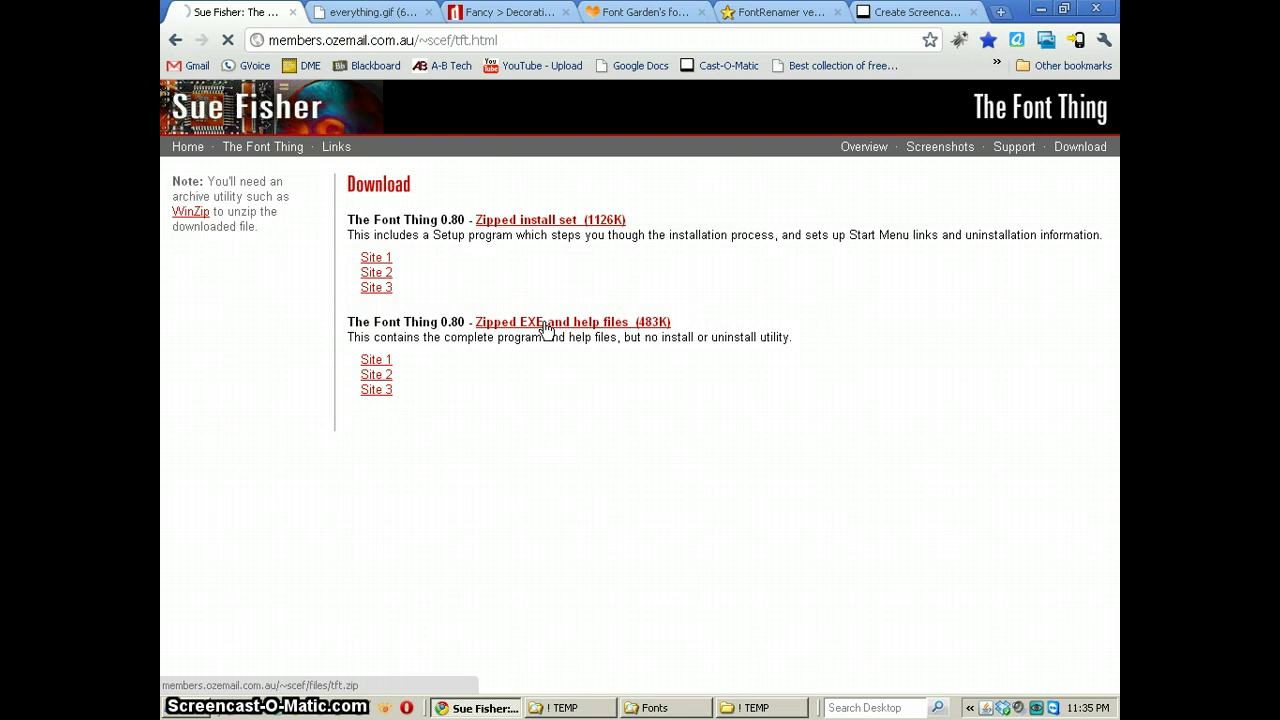
Step: View the everything.gif screenshot of The Font Thing and browse the Fancy > Decorative fonts on dafont.com
click(366, 14)
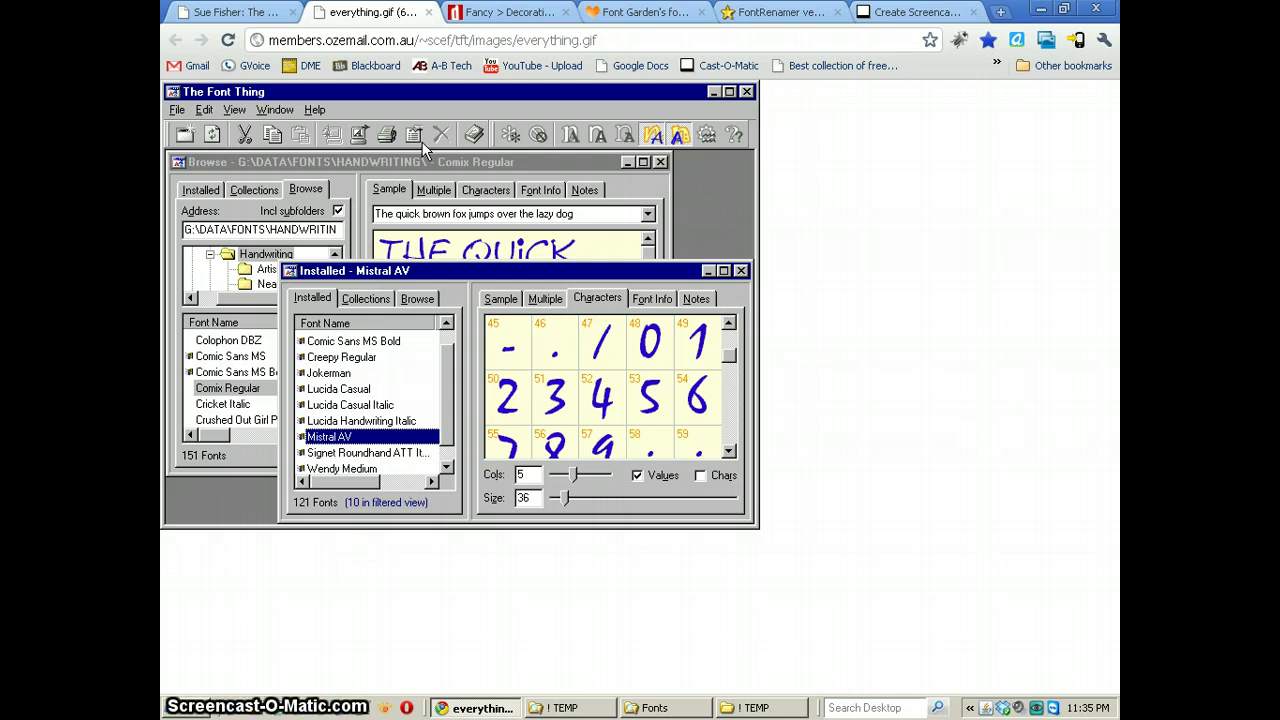
click(505, 12)
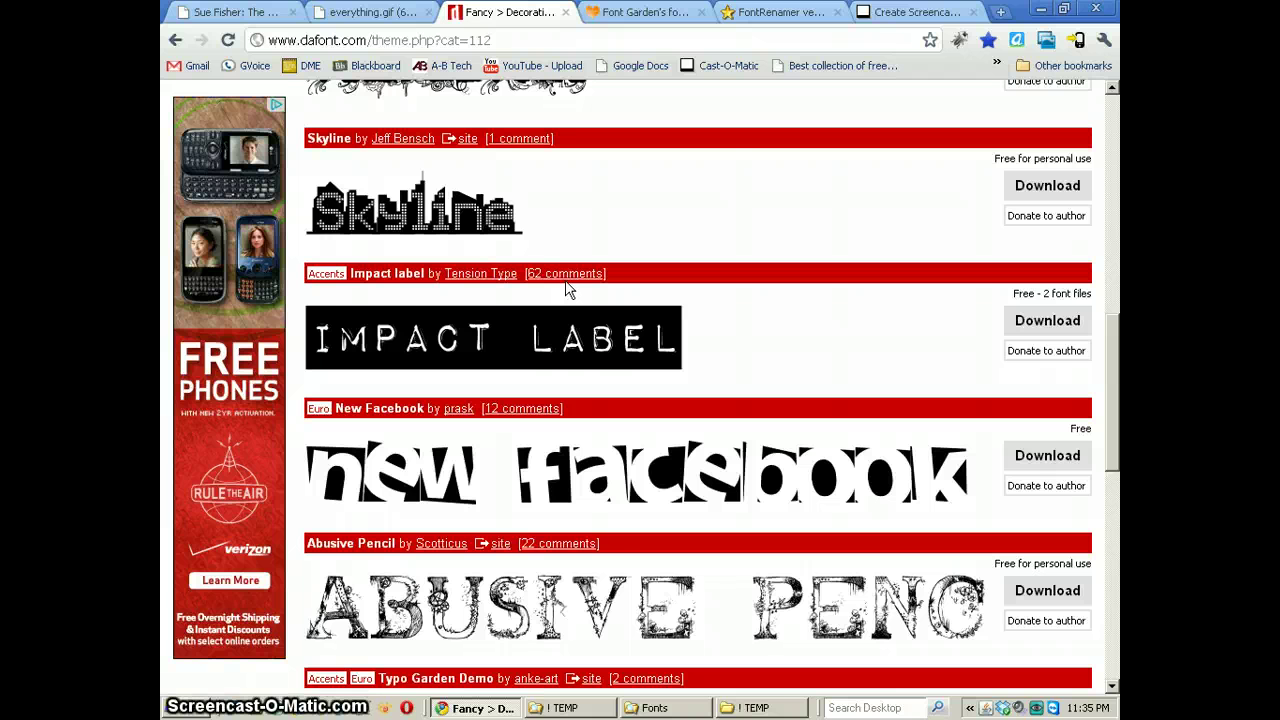
scroll(651, 351, up, 7)
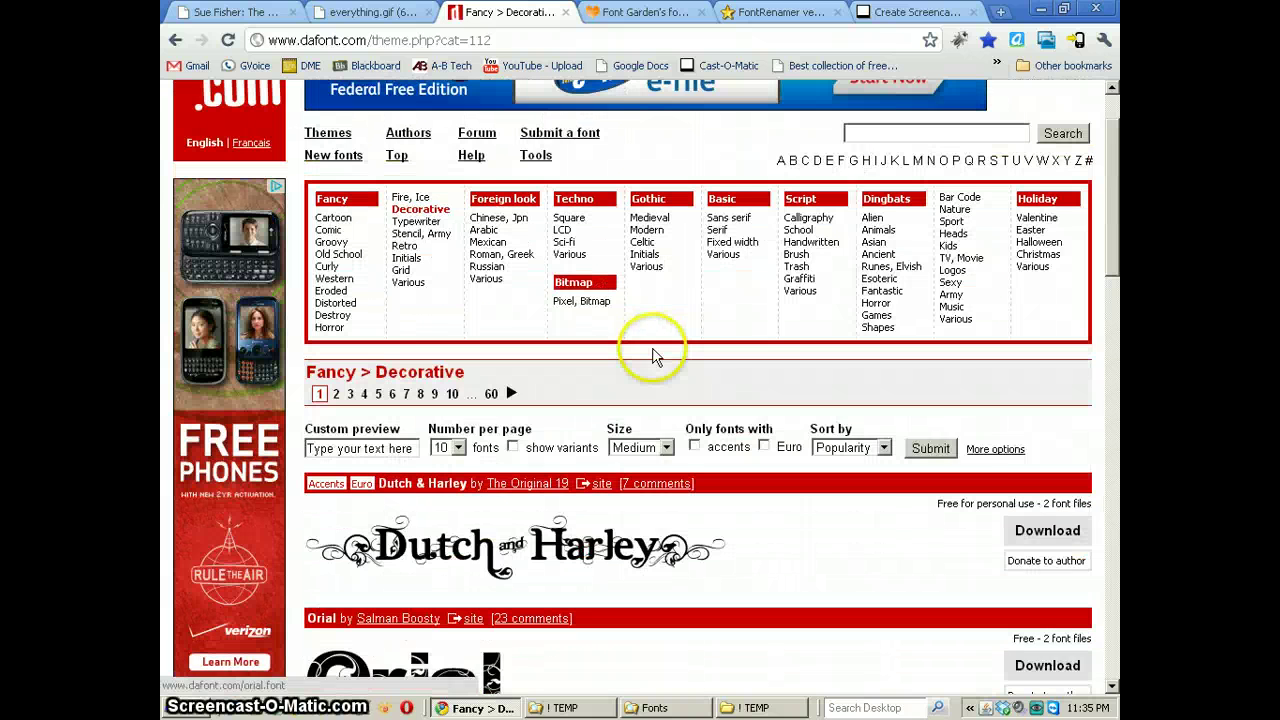
scroll(653, 354, down, 1)
scroll(653, 355, down, 2)
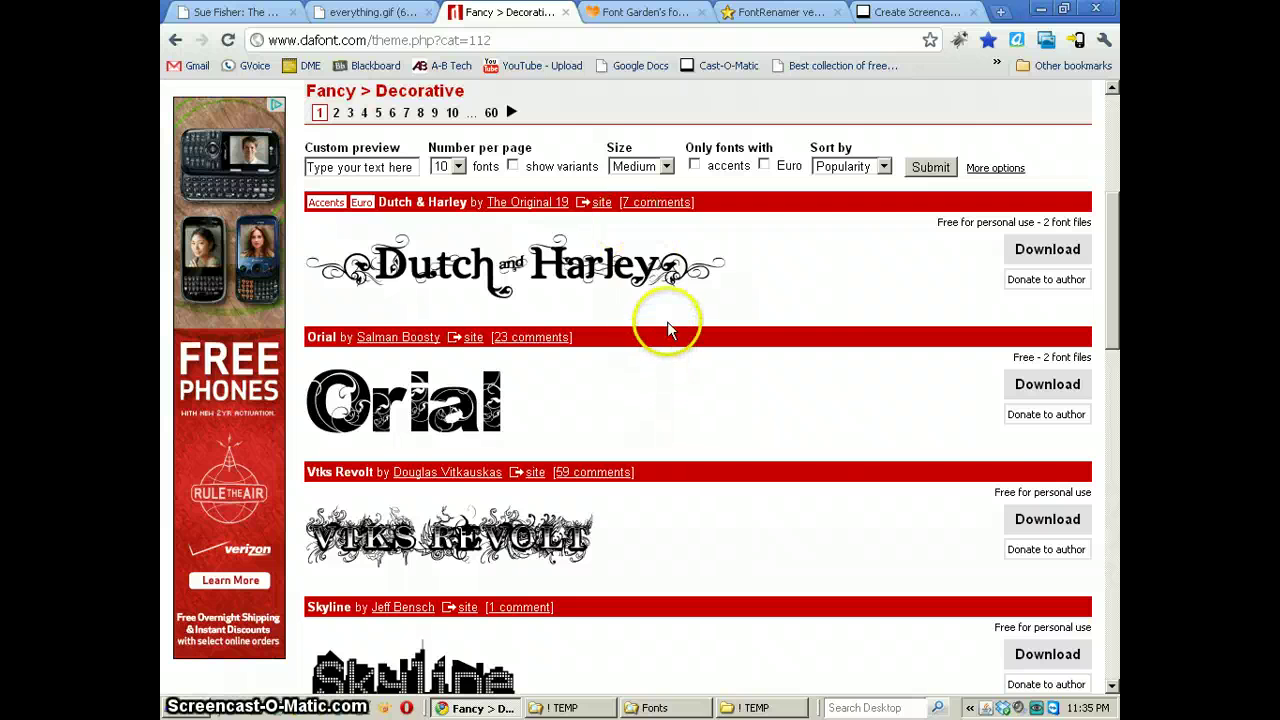
scroll(667, 325, up, 2)
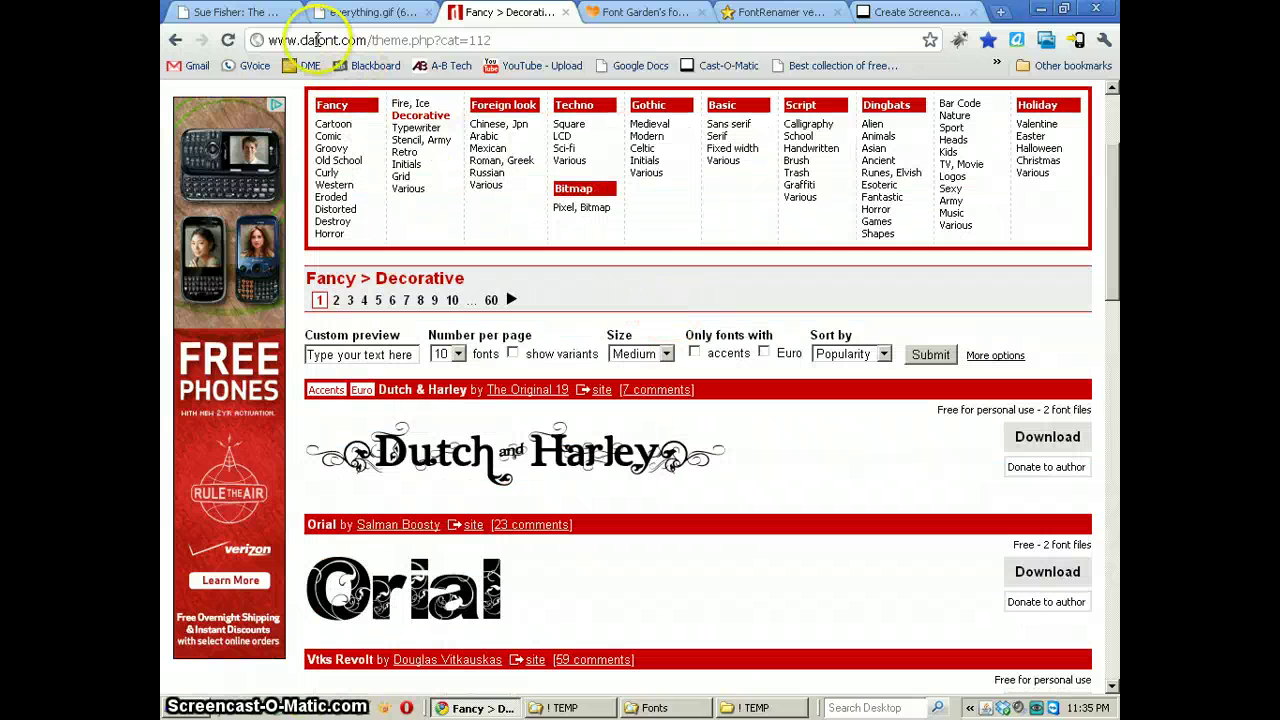
Step: Browse the font samples in the Font Garden archive
click(612, 18)
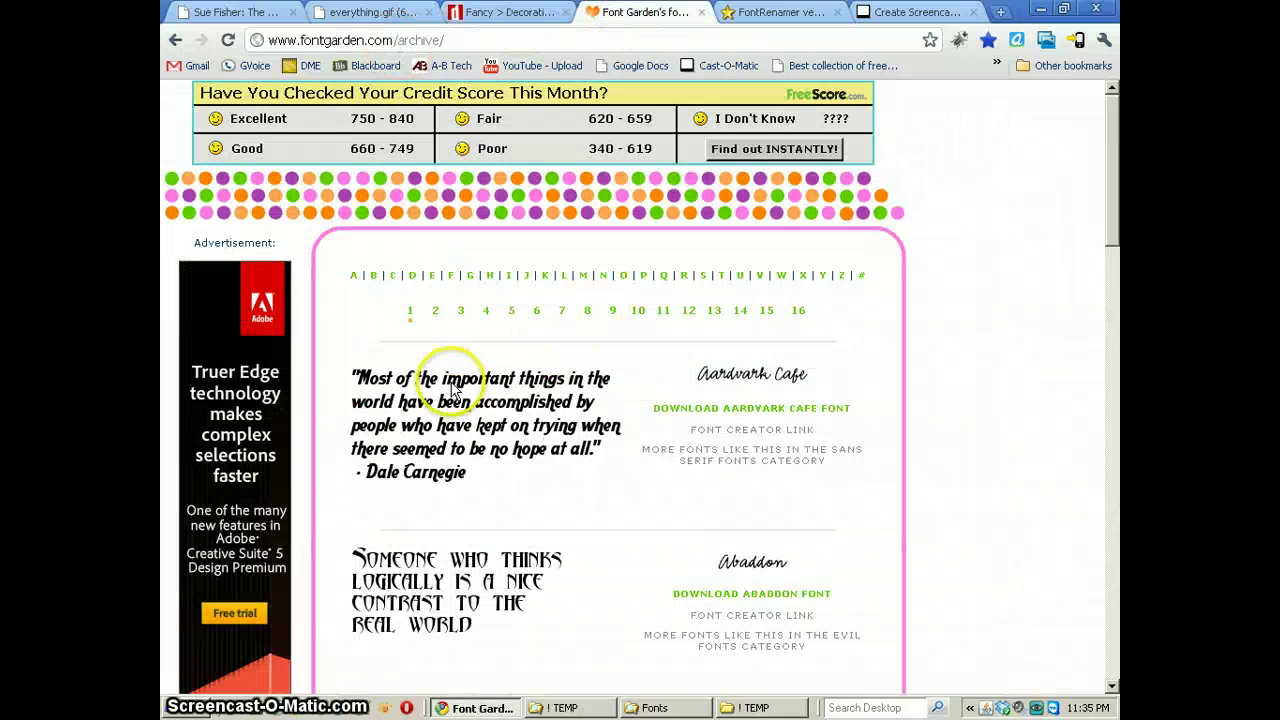
scroll(449, 400, down, 4)
scroll(460, 418, down, 4)
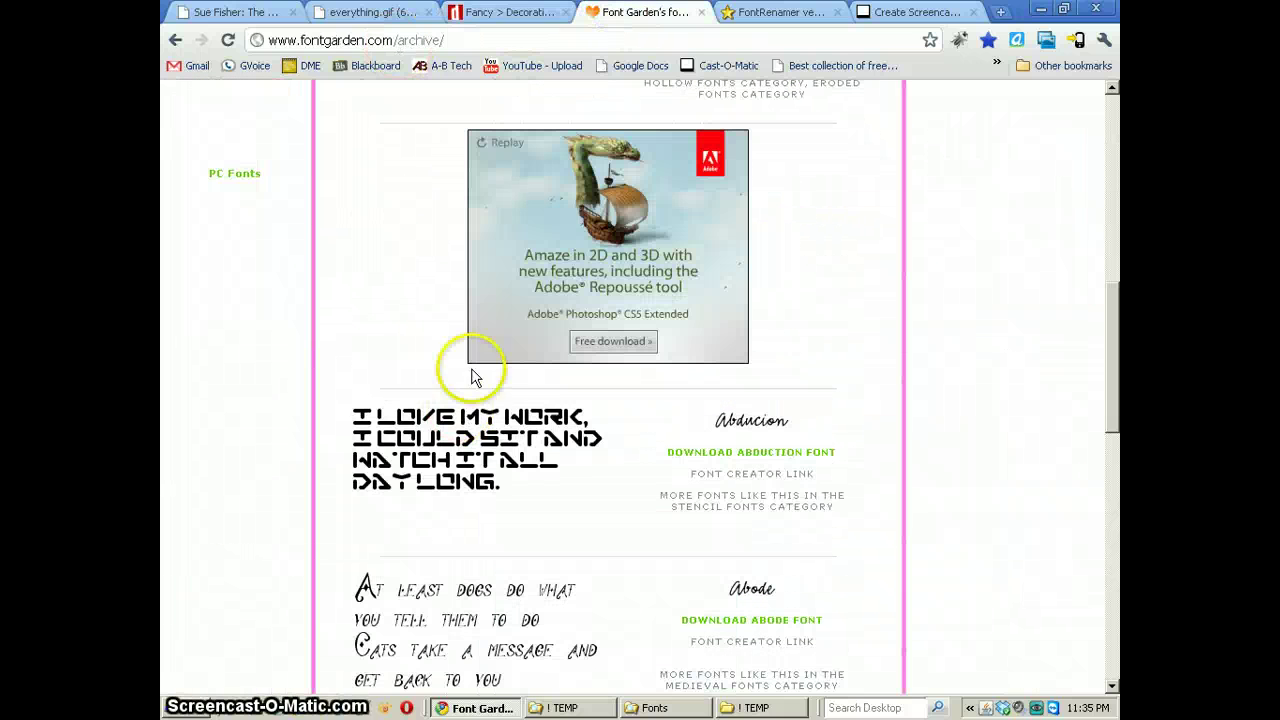
Step: Return to dafont.com, open the Fancy > Grid category and look through its fonts
click(515, 18)
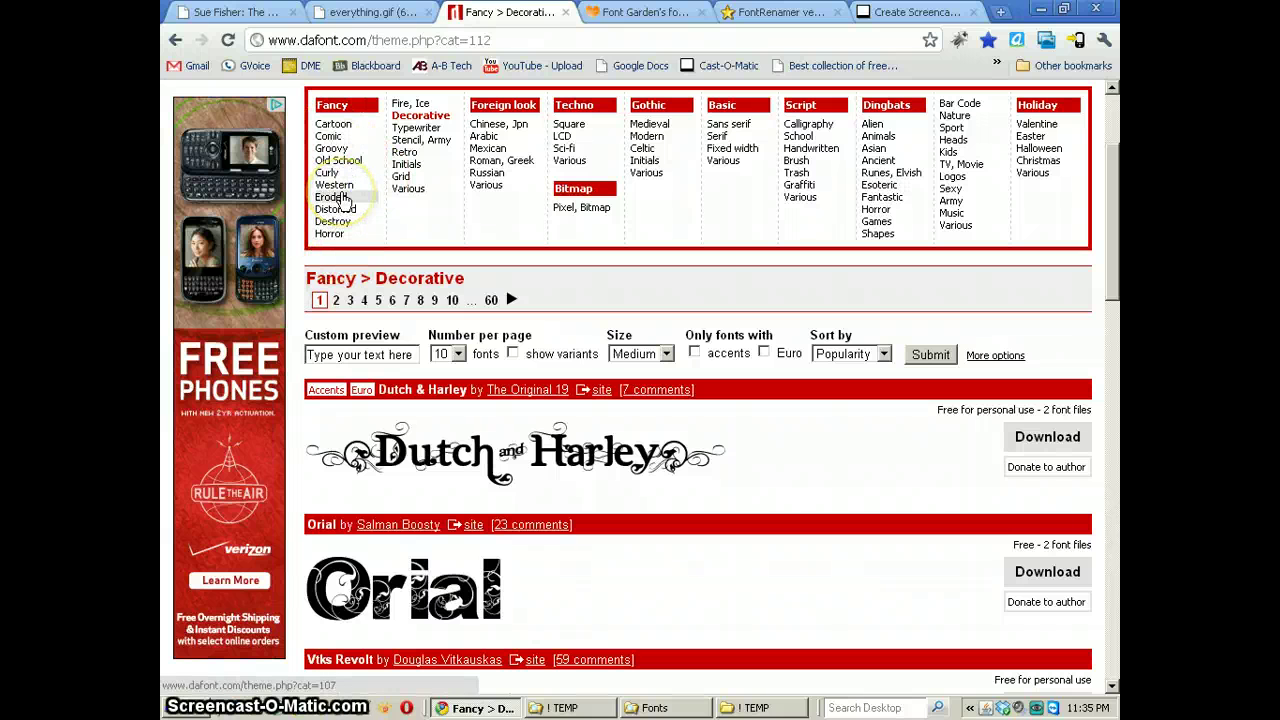
click(402, 176)
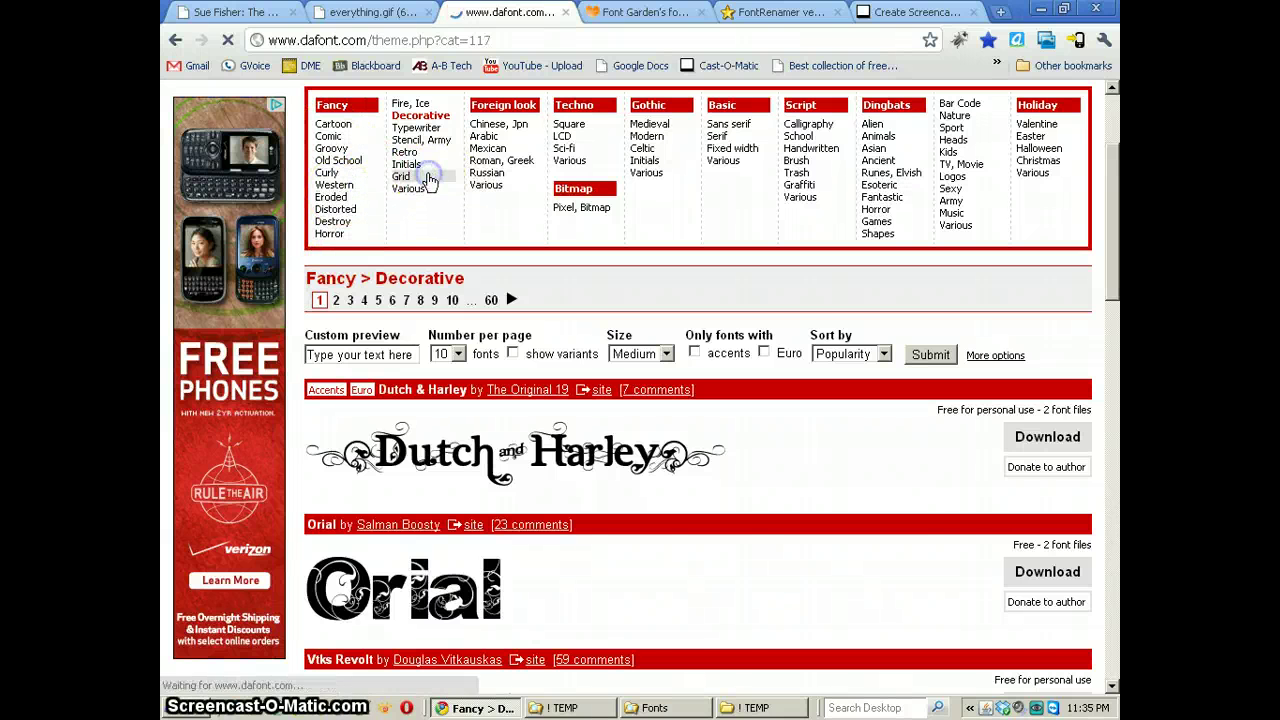
scroll(625, 480, down, 10)
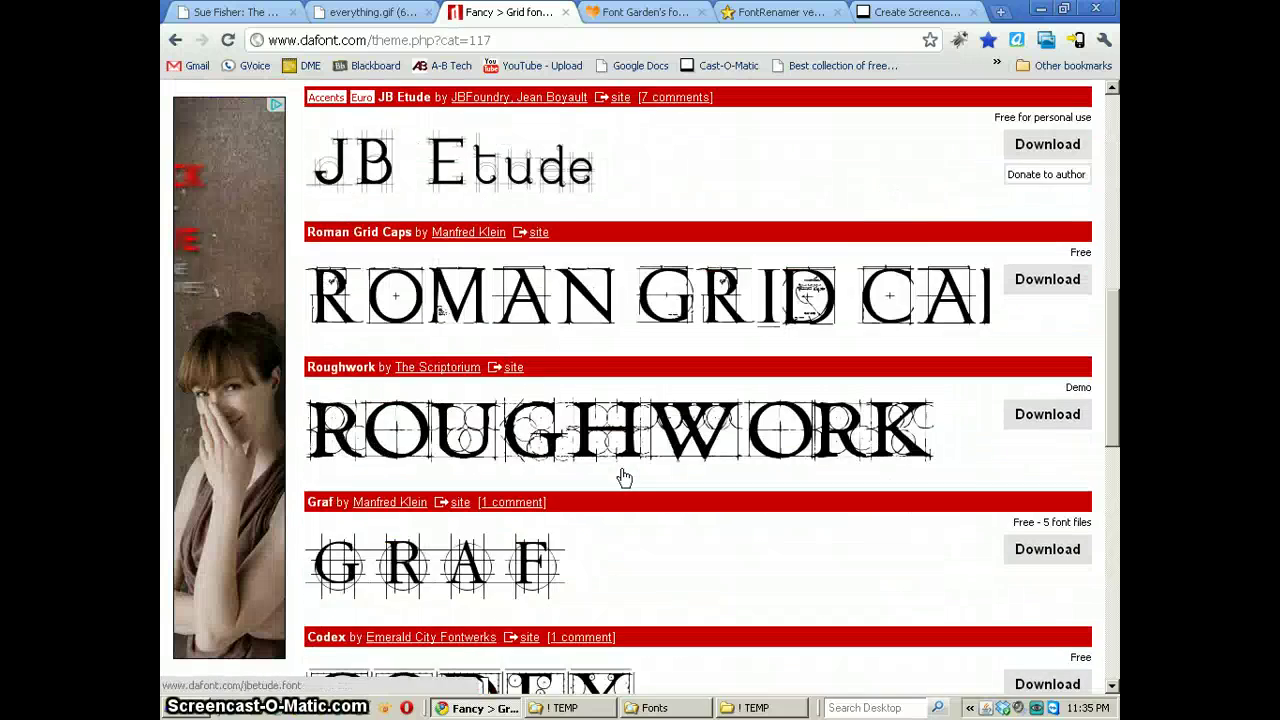
scroll(625, 480, down, 5)
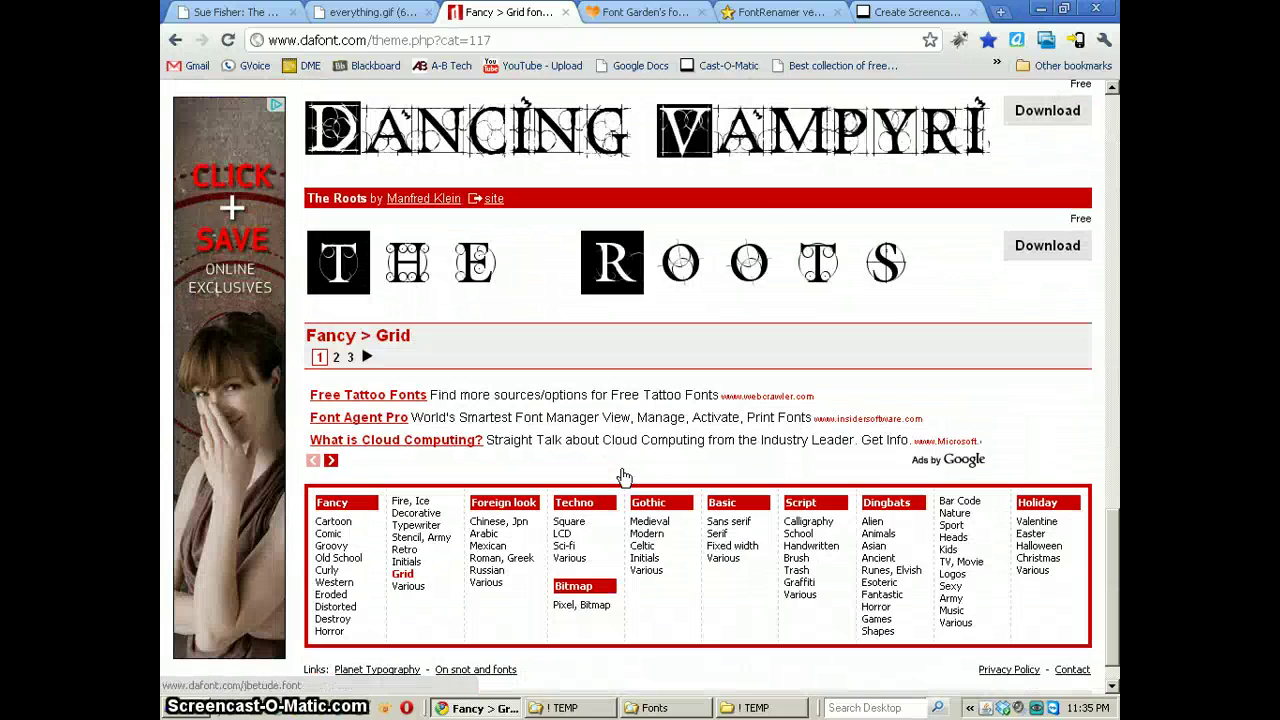
scroll(795, 215, up, 10)
Step: Download the Home Remedy font from dafont.com and open home_remedy.zip to select its HomeRem.ttf file
click(660, 14)
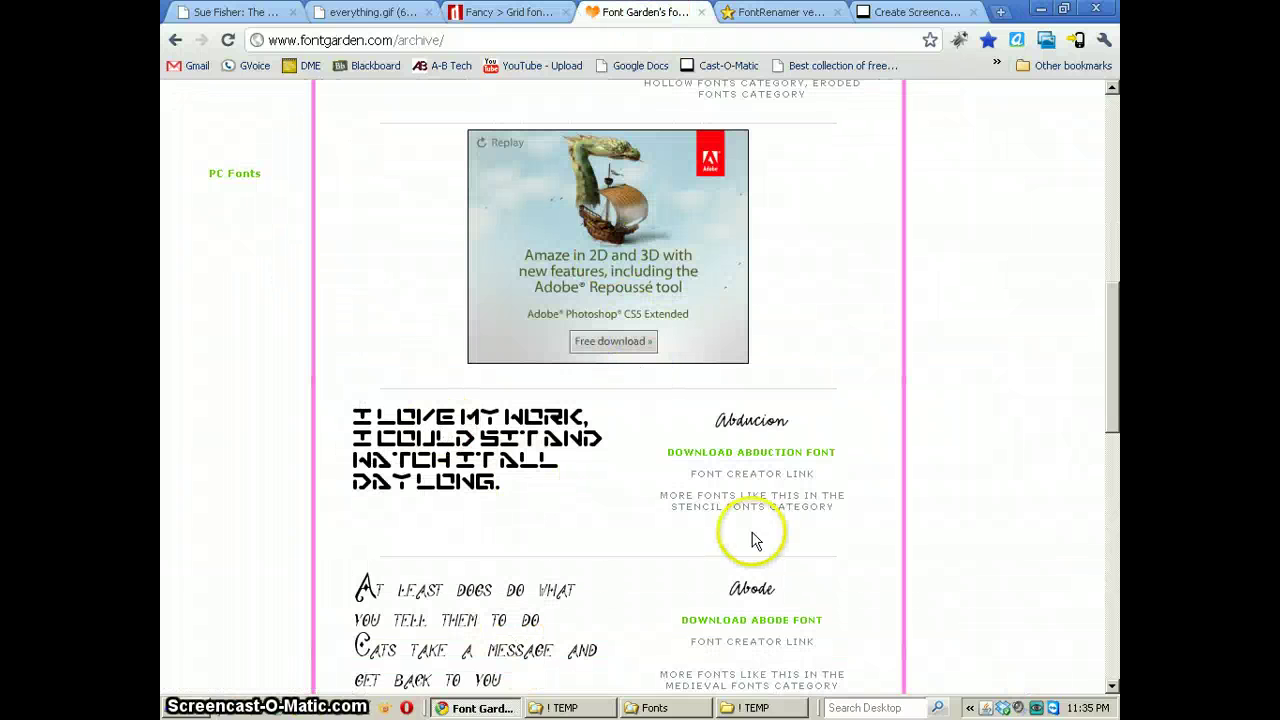
click(515, 14)
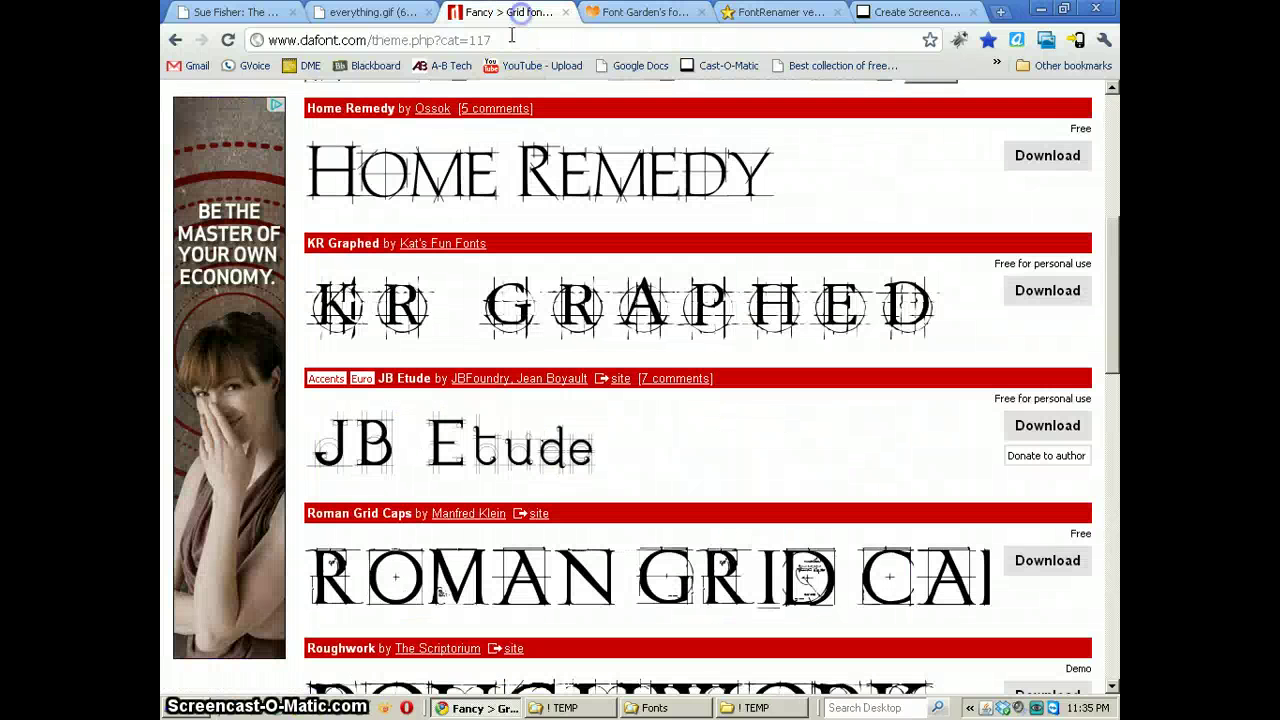
click(1030, 162)
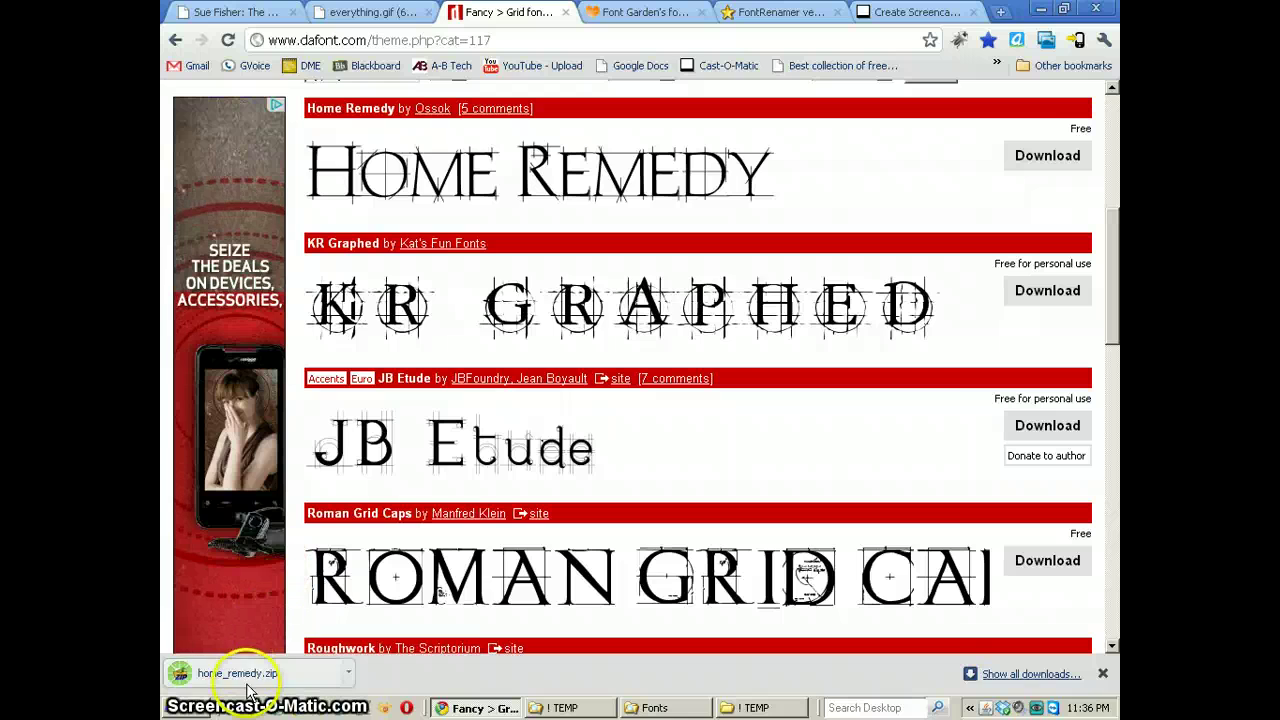
click(265, 670)
click(512, 200)
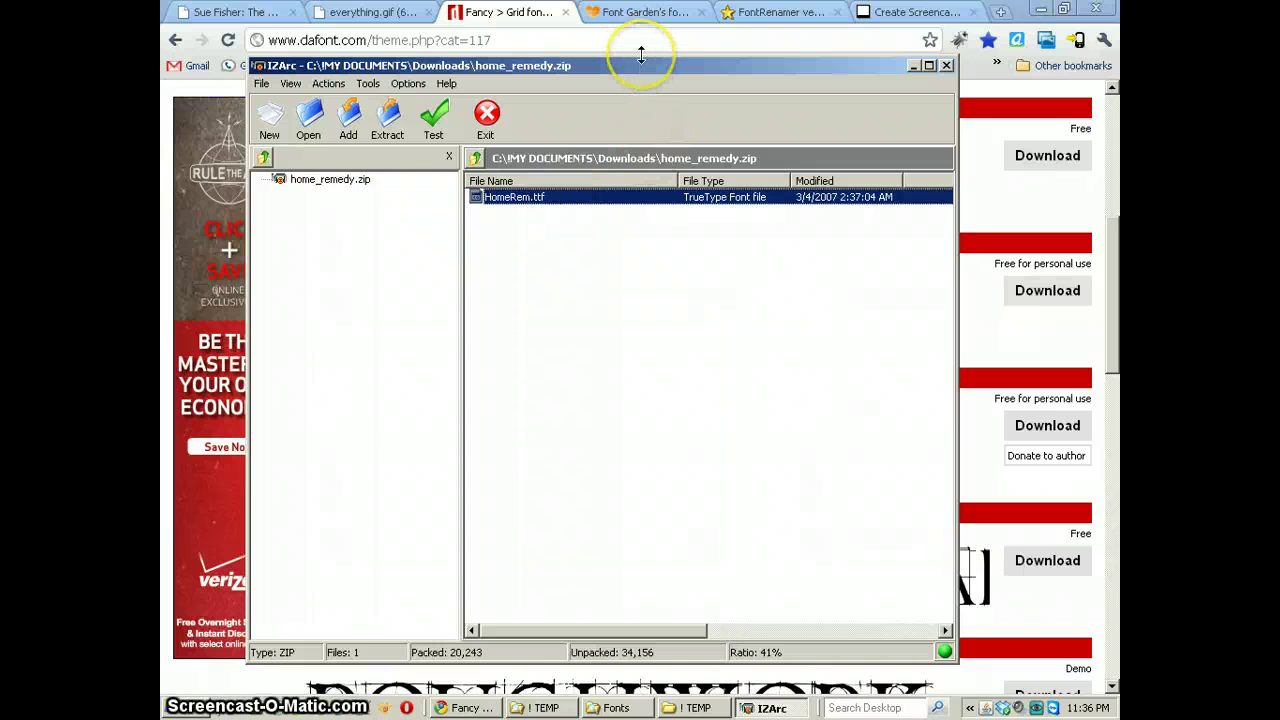
Step: Examine the renaming example on the FontRenamer page, highlighting arialbi.ttf and Arial bold italic.ttf
click(781, 22)
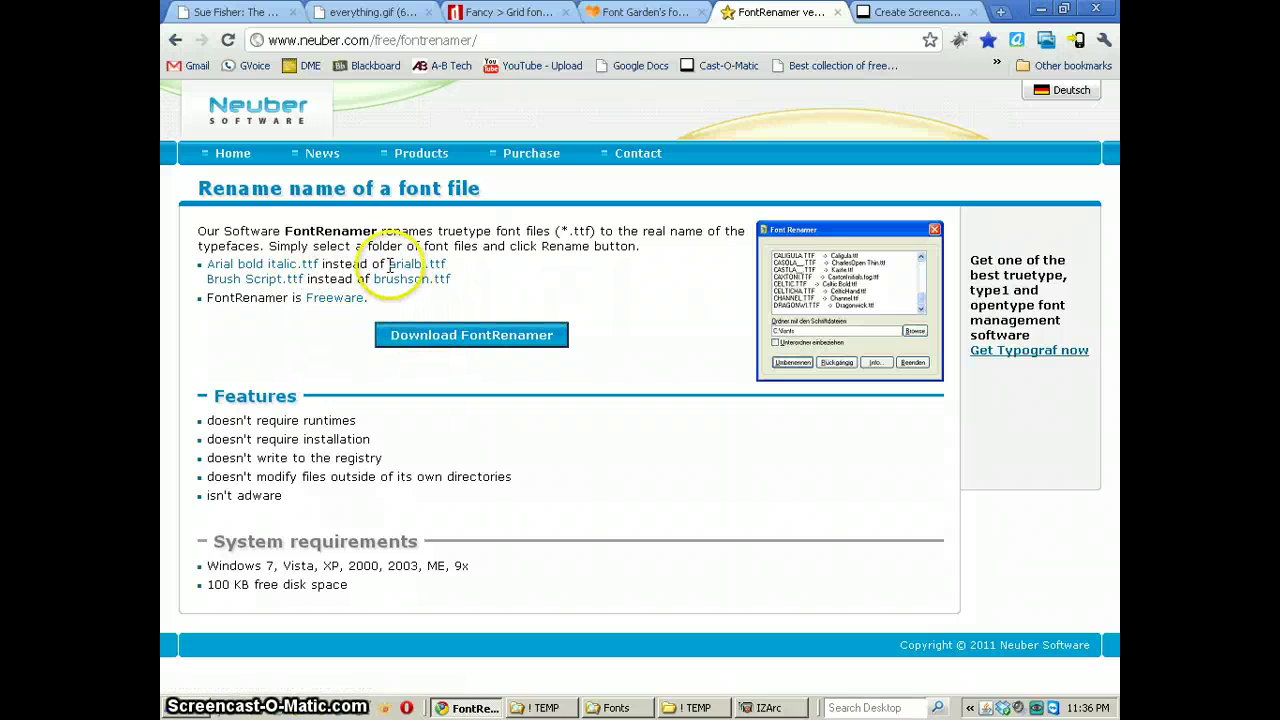
drag(389, 265, 440, 264)
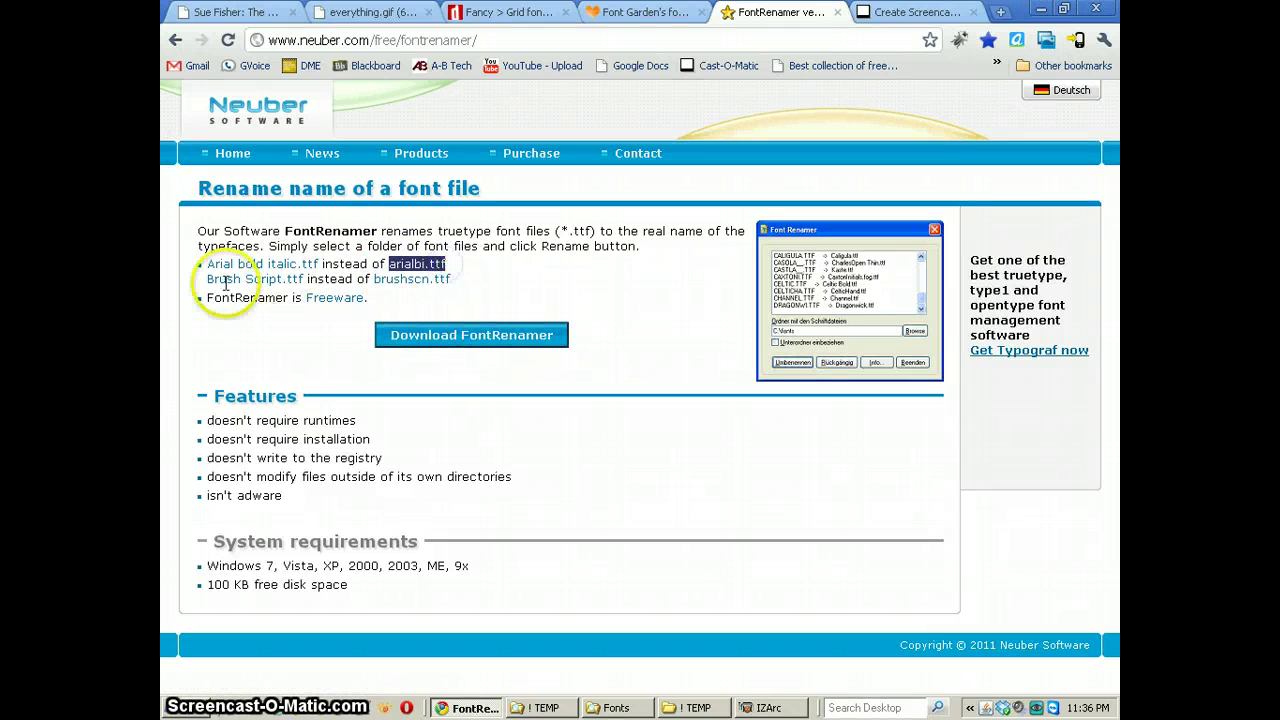
drag(206, 264, 313, 259)
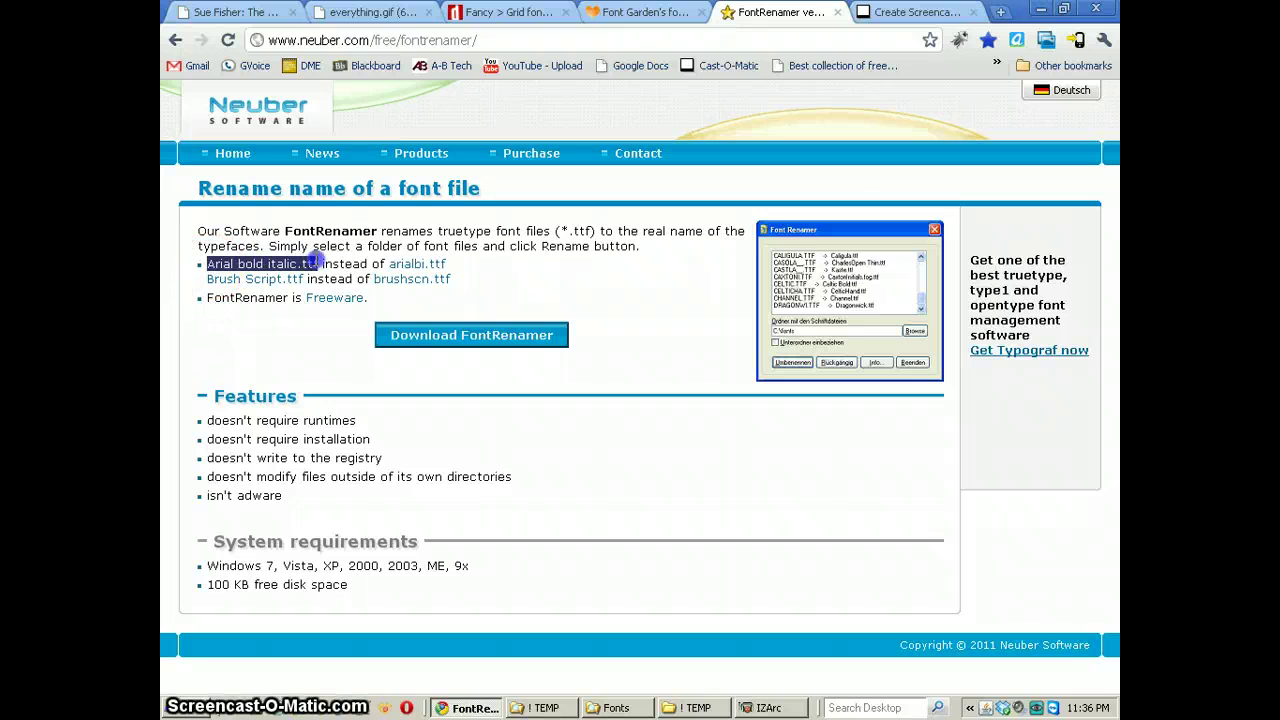
click(491, 250)
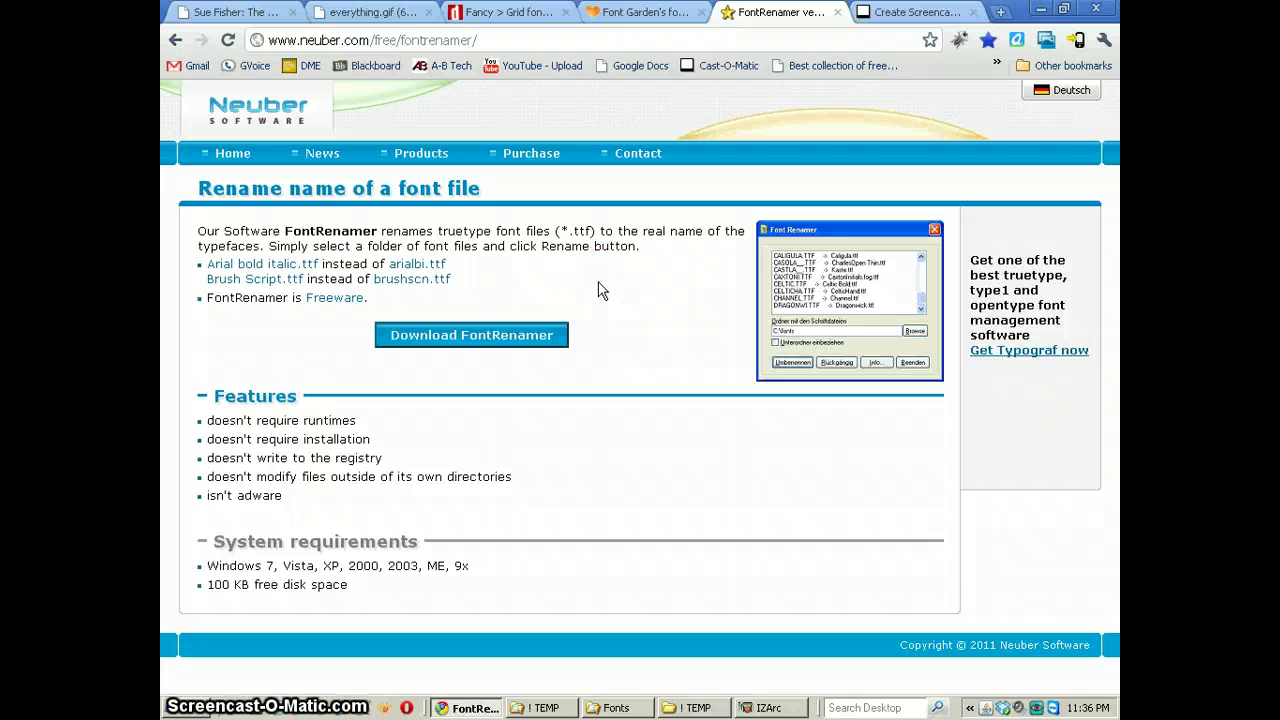
Step: Open the ! TEMP folder and bring up the IZArc extraction options for new_facebook.zip
click(482, 14)
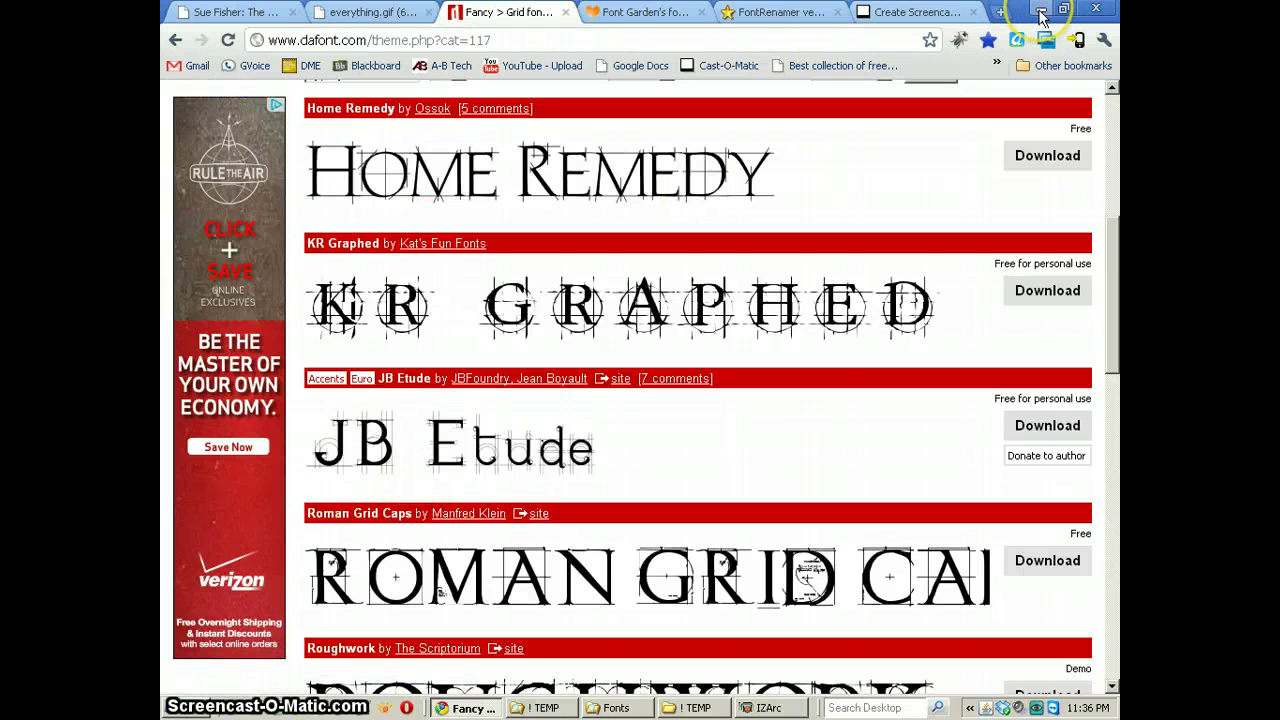
click(540, 707)
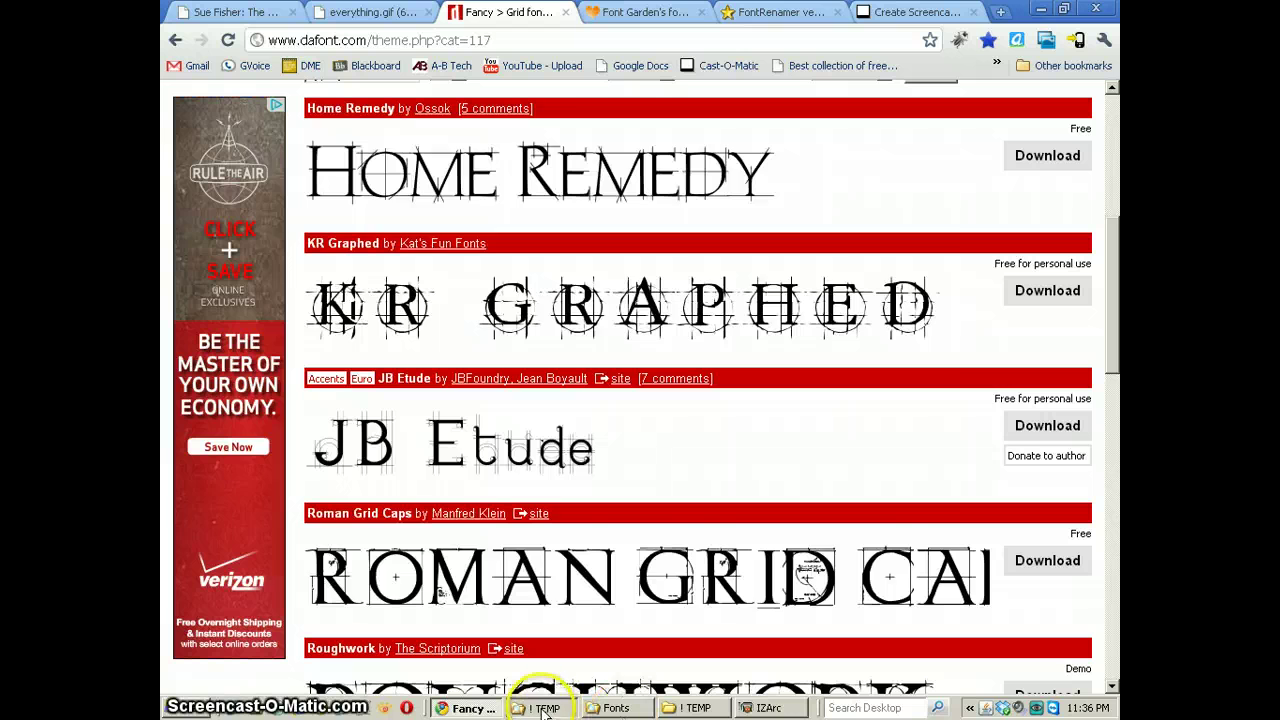
click(554, 232)
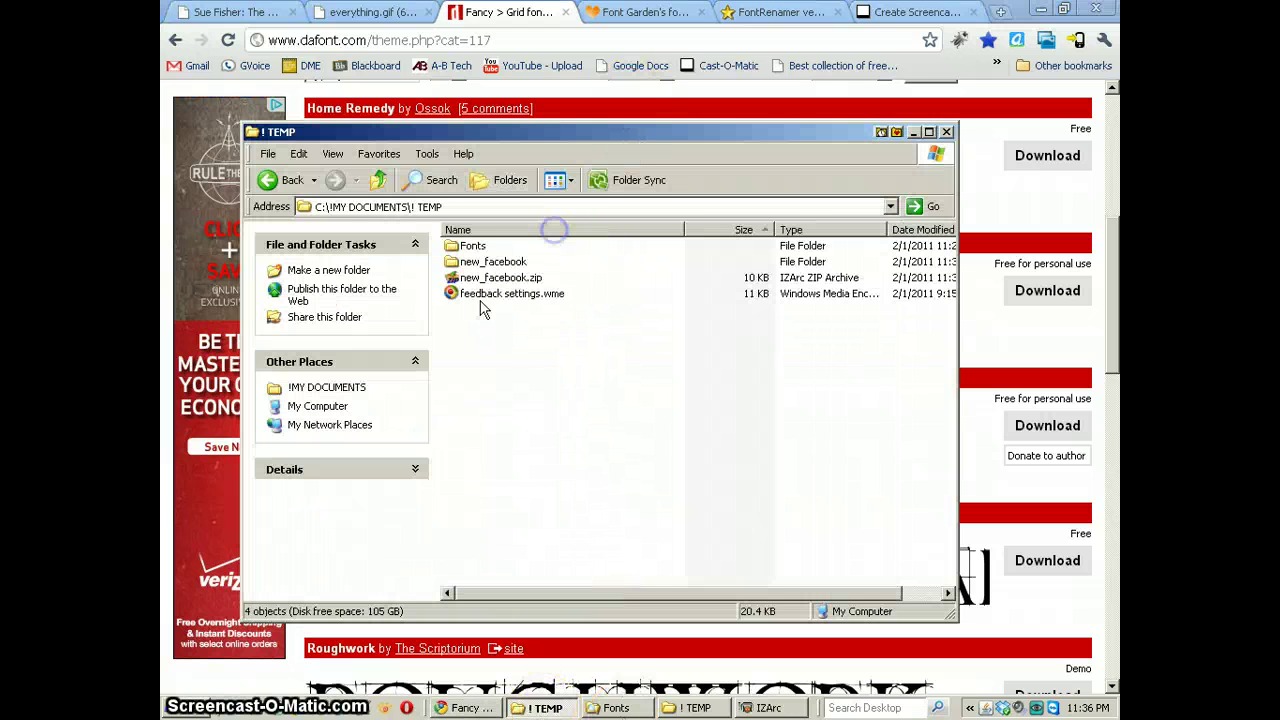
click(476, 277)
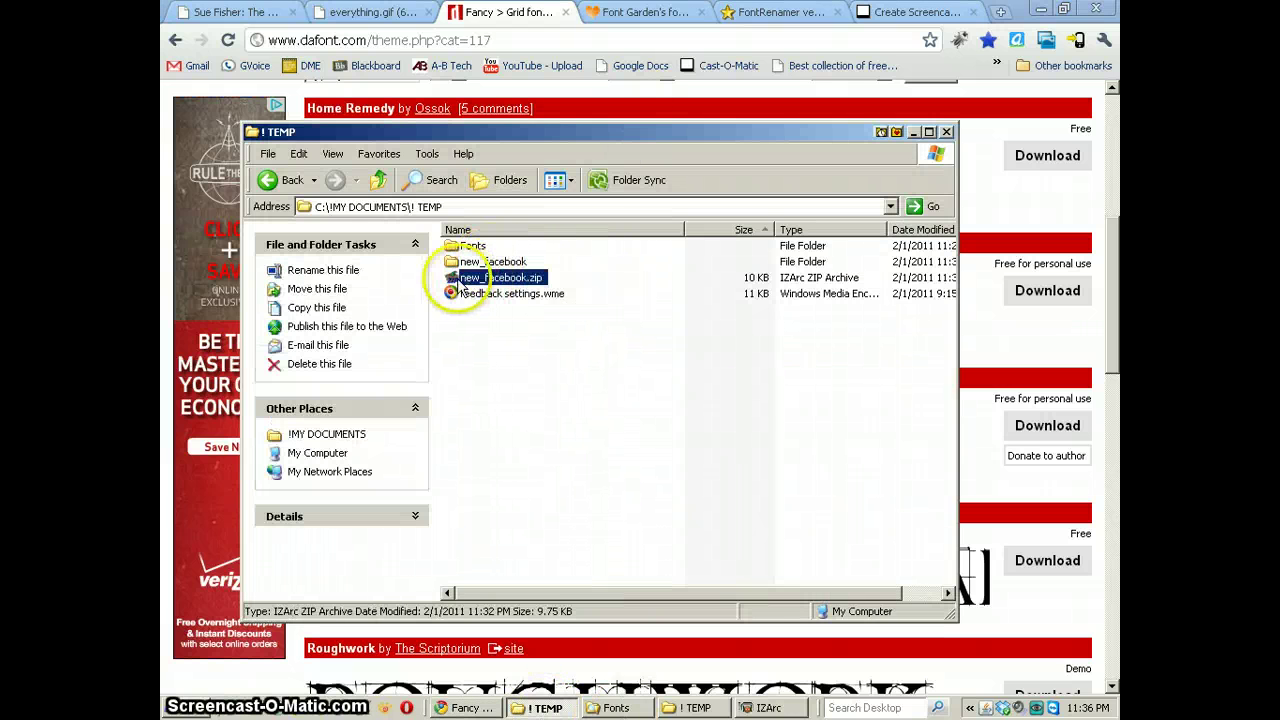
right_click(457, 280)
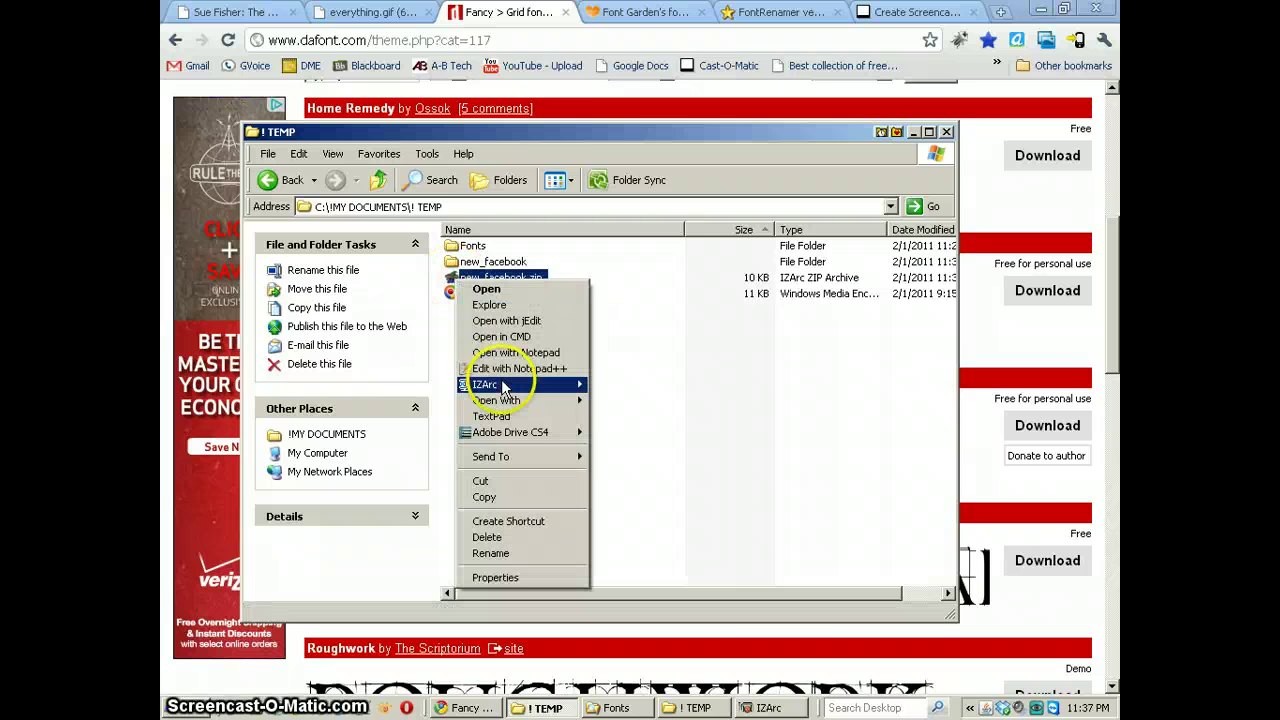
mouse_move(503, 387)
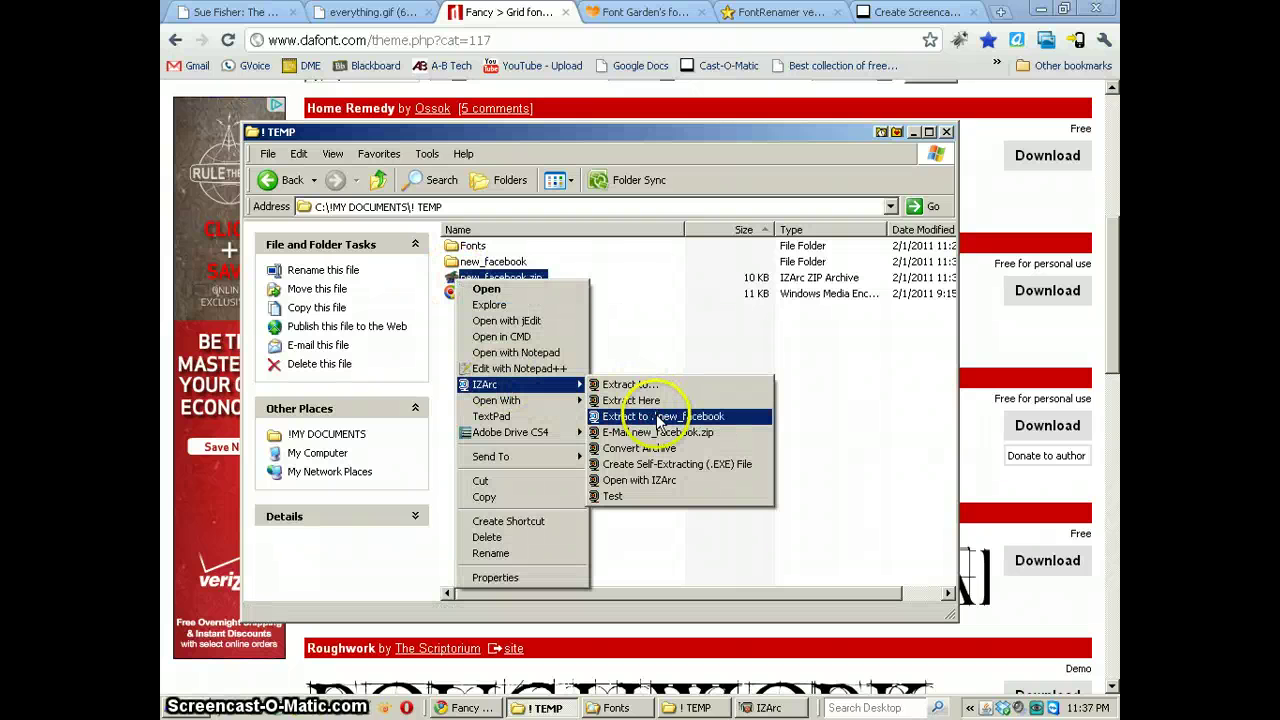
Step: Open the extracted new_facebook folder and read the font's licence in readme.txt
click(492, 262)
double_click(501, 268)
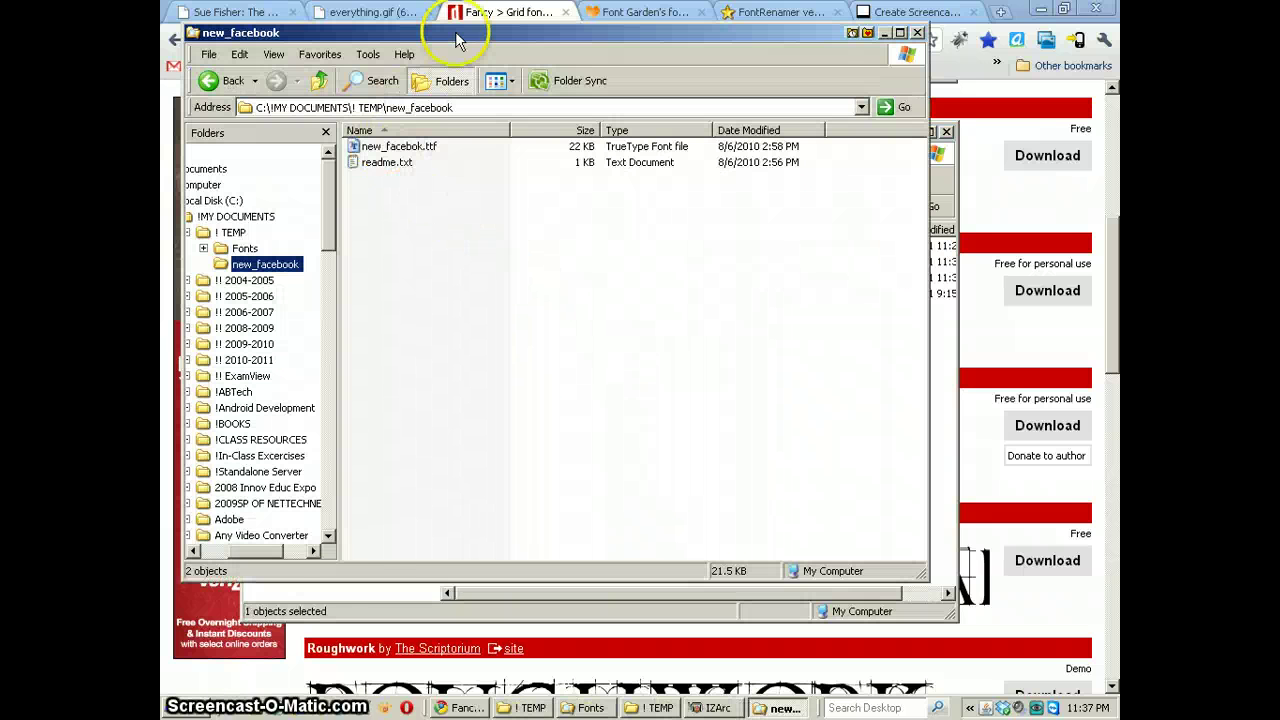
drag(457, 25, 625, 64)
double_click(523, 204)
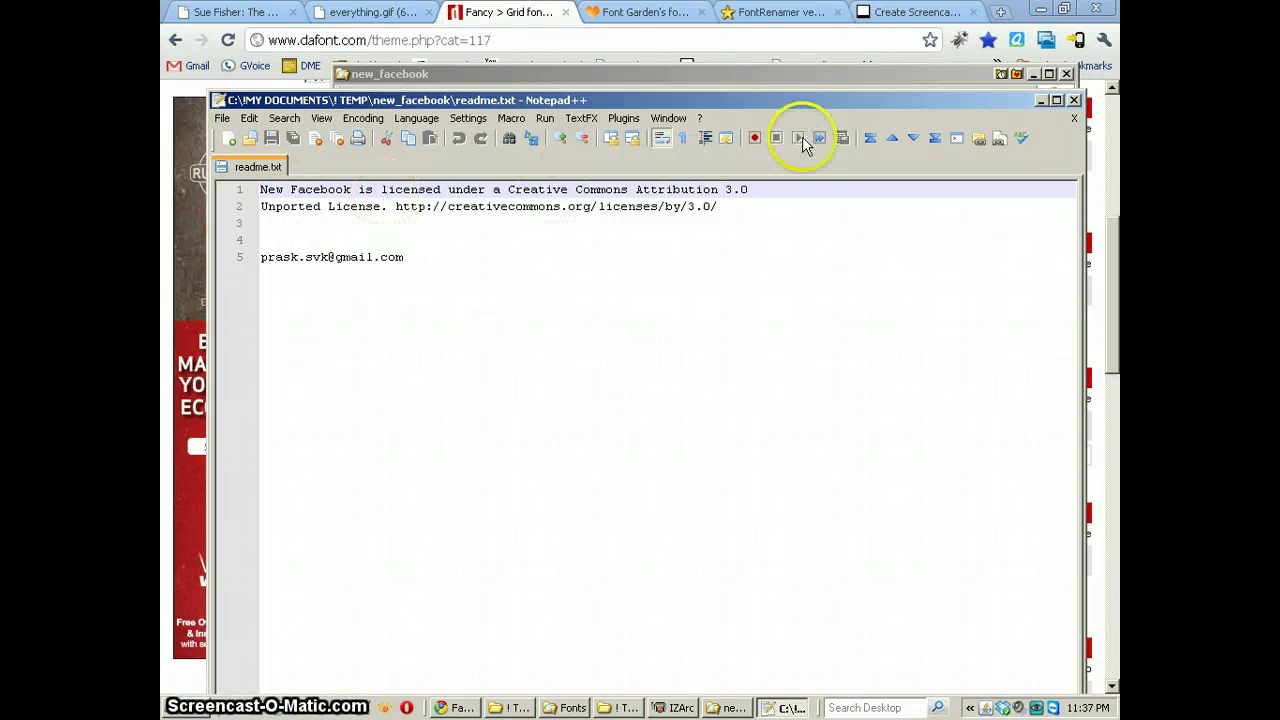
click(1074, 101)
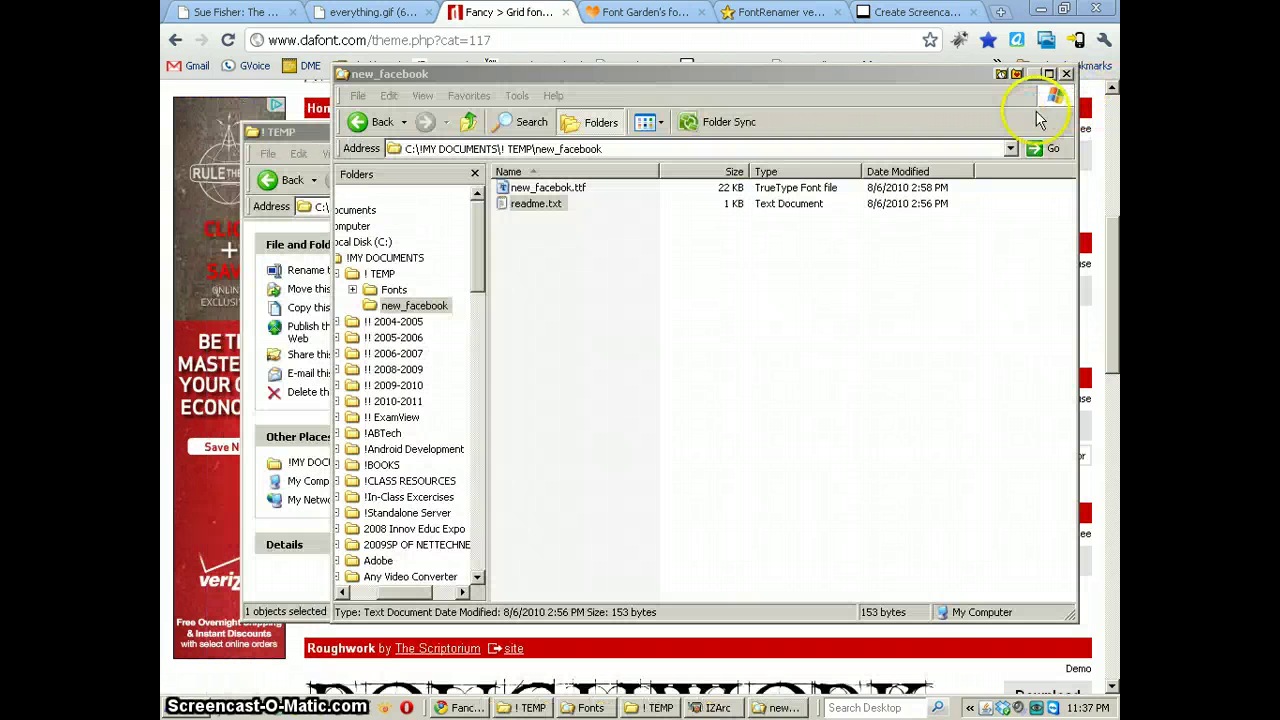
Step: Preview the new_facebok.ttf font file, close the preview and minimize the new_facebook folder window
click(530, 190)
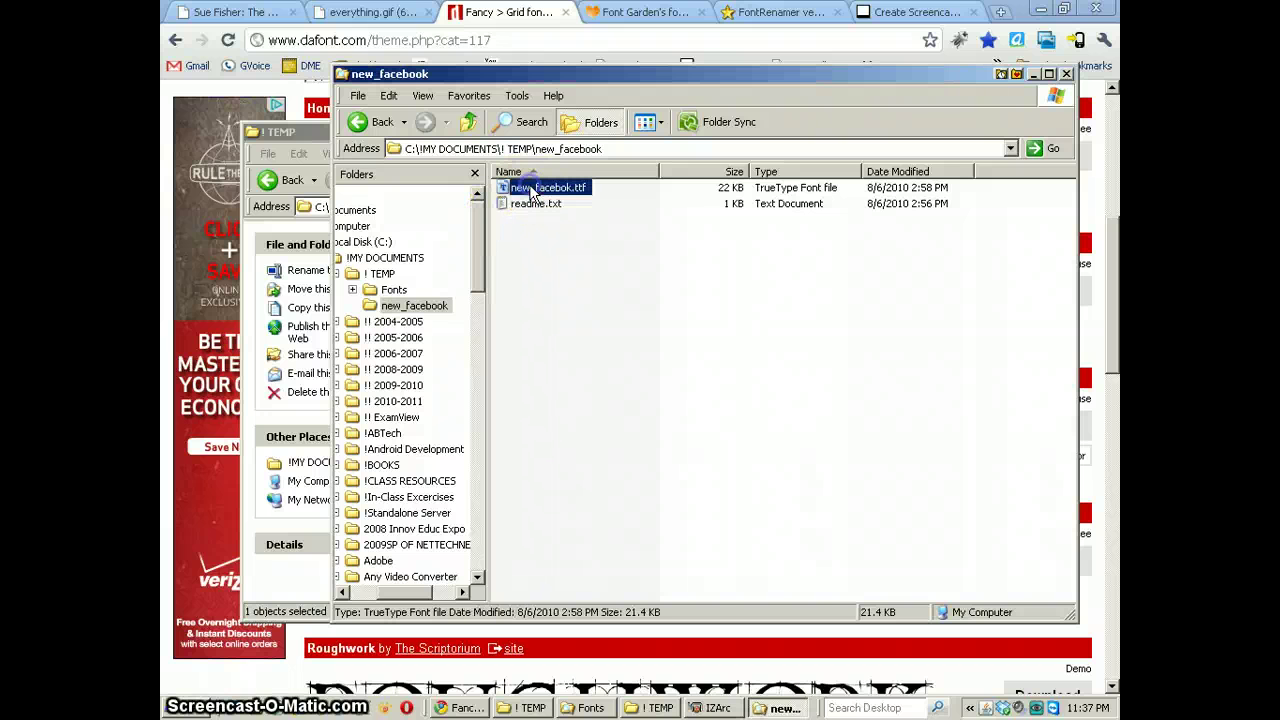
double_click(509, 194)
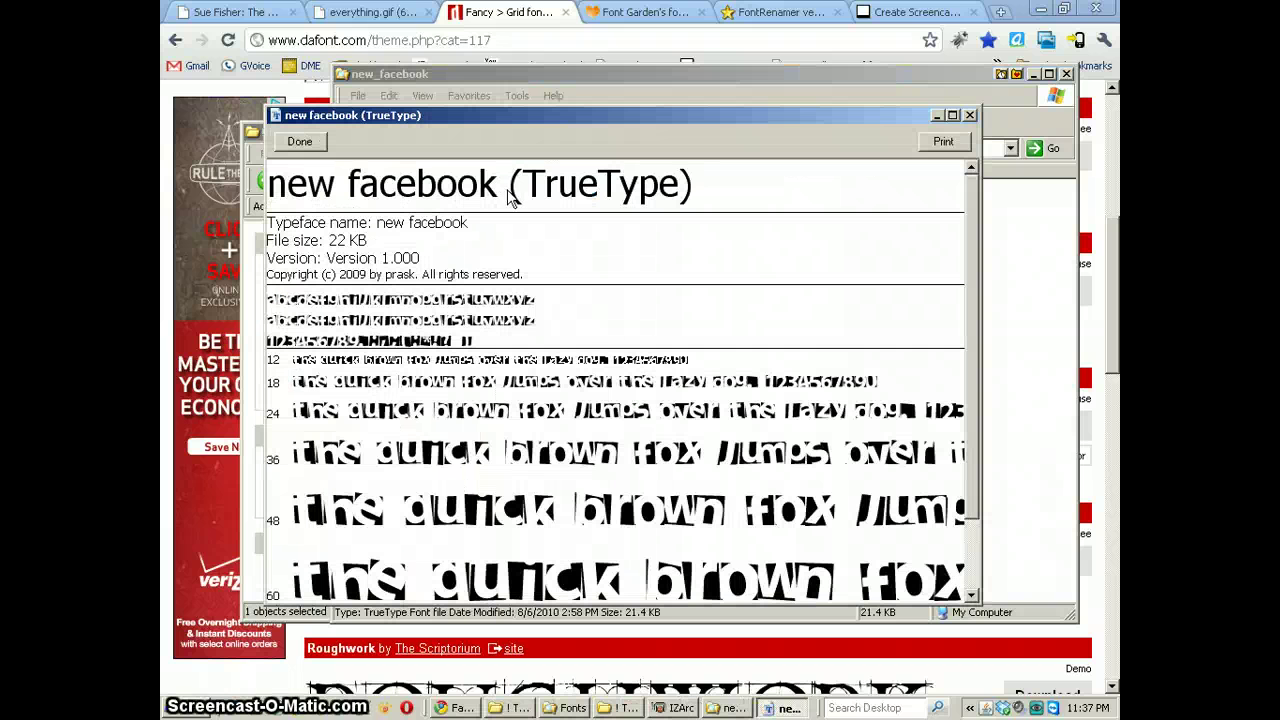
click(969, 117)
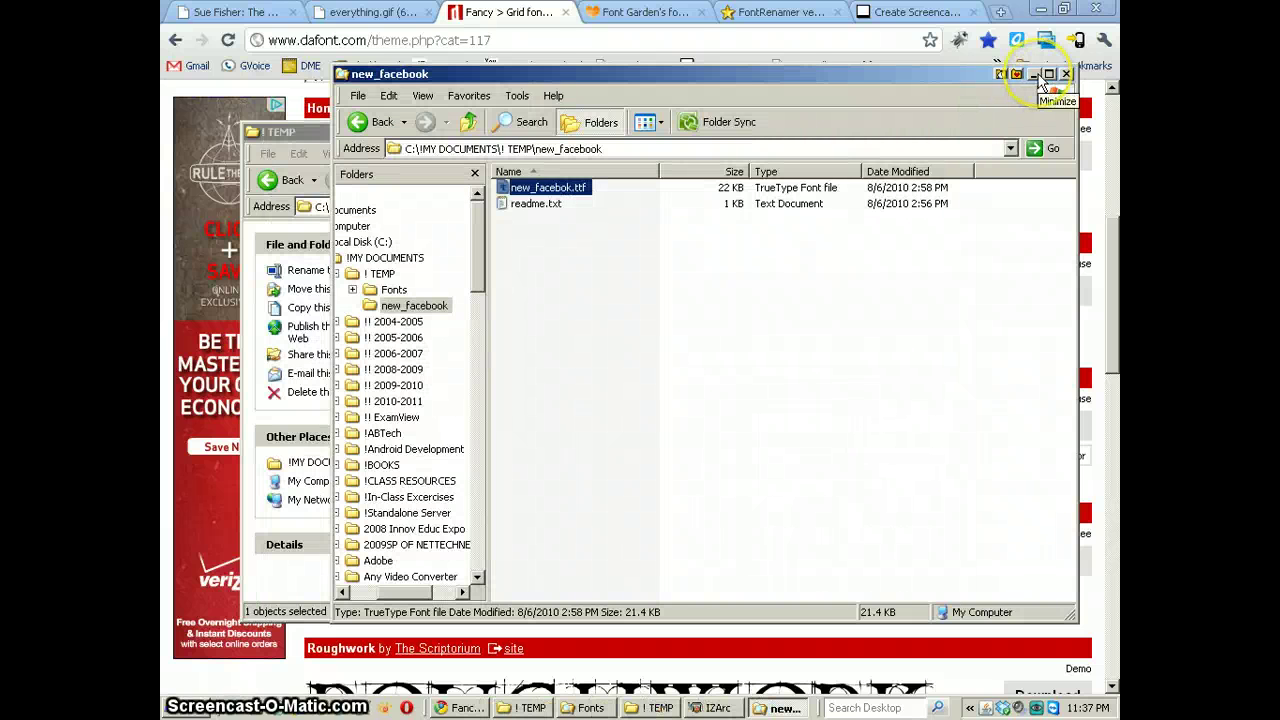
click(1036, 76)
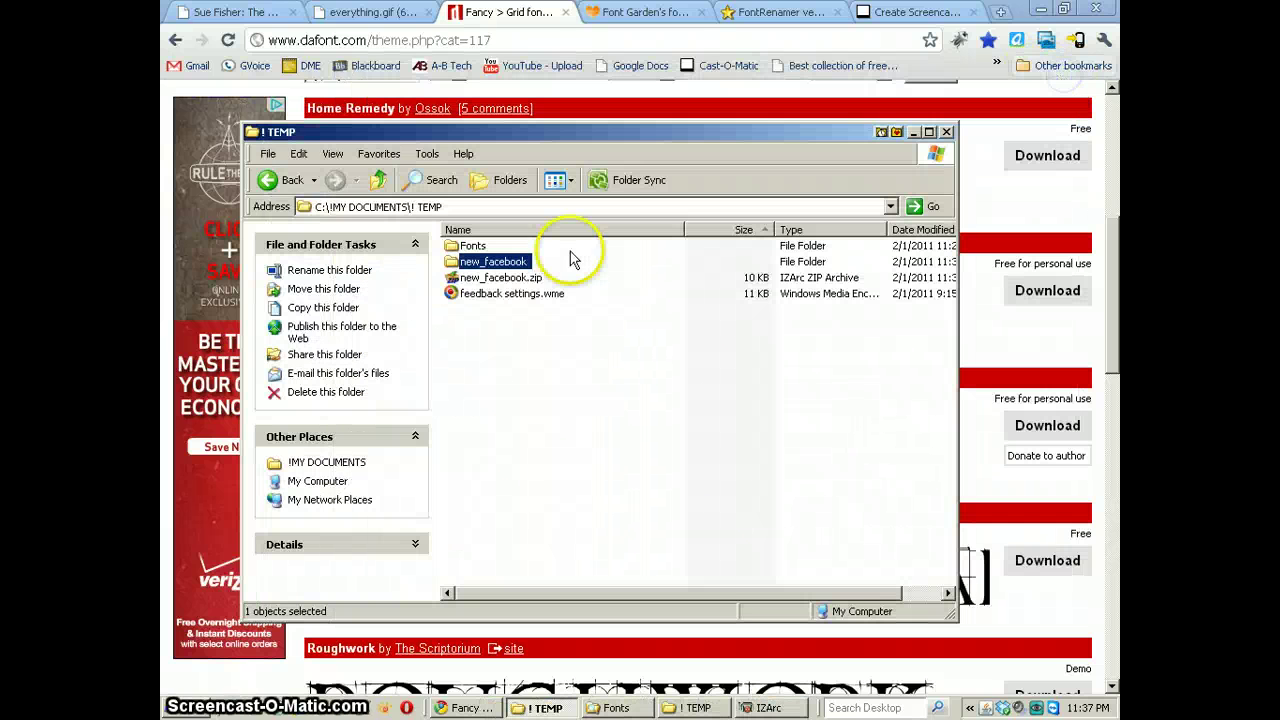
Step: Minimize the ! TEMP folder window and launch The Font Thing from the installed programs
click(913, 131)
click(190, 708)
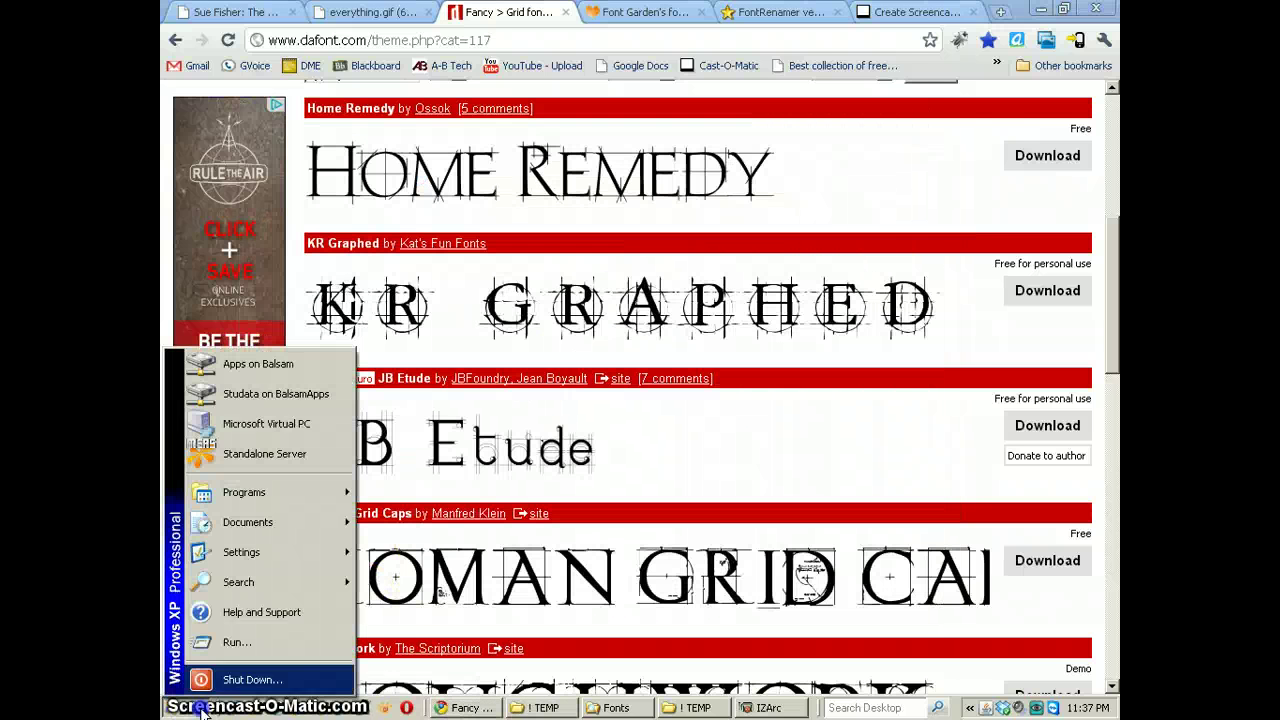
mouse_move(260, 497)
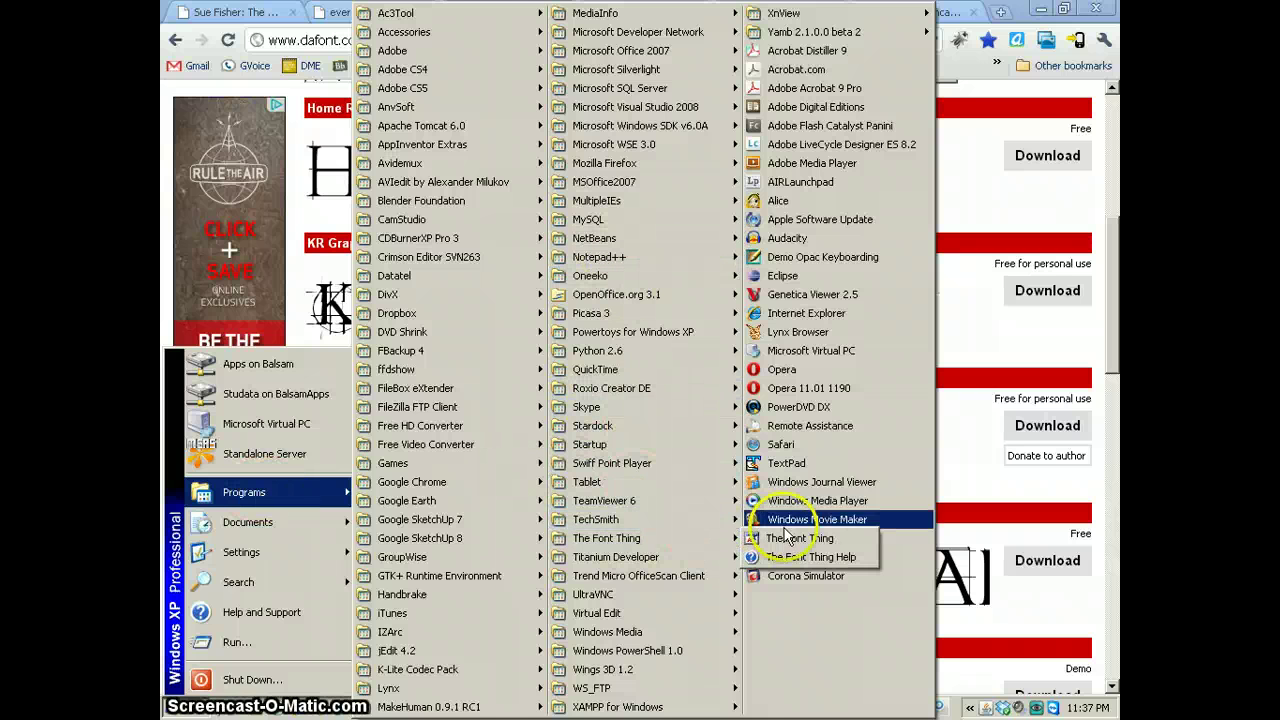
mouse_move(700, 538)
click(790, 540)
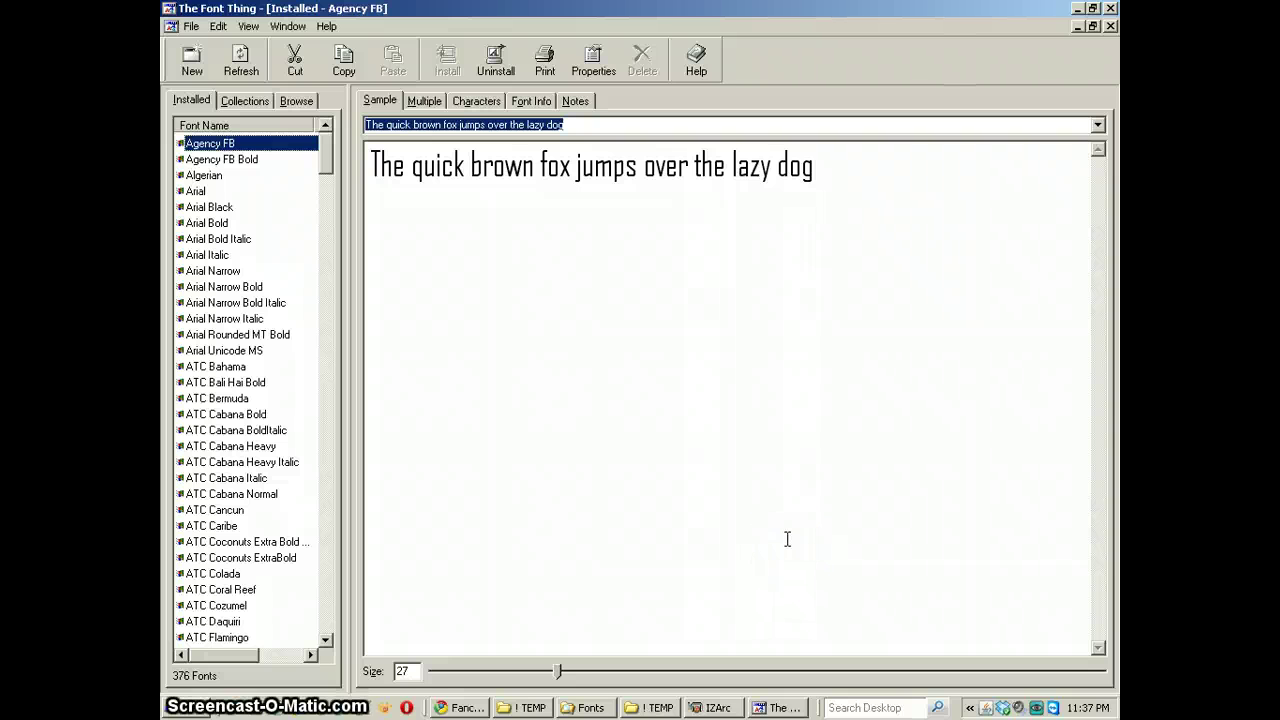
click(787, 539)
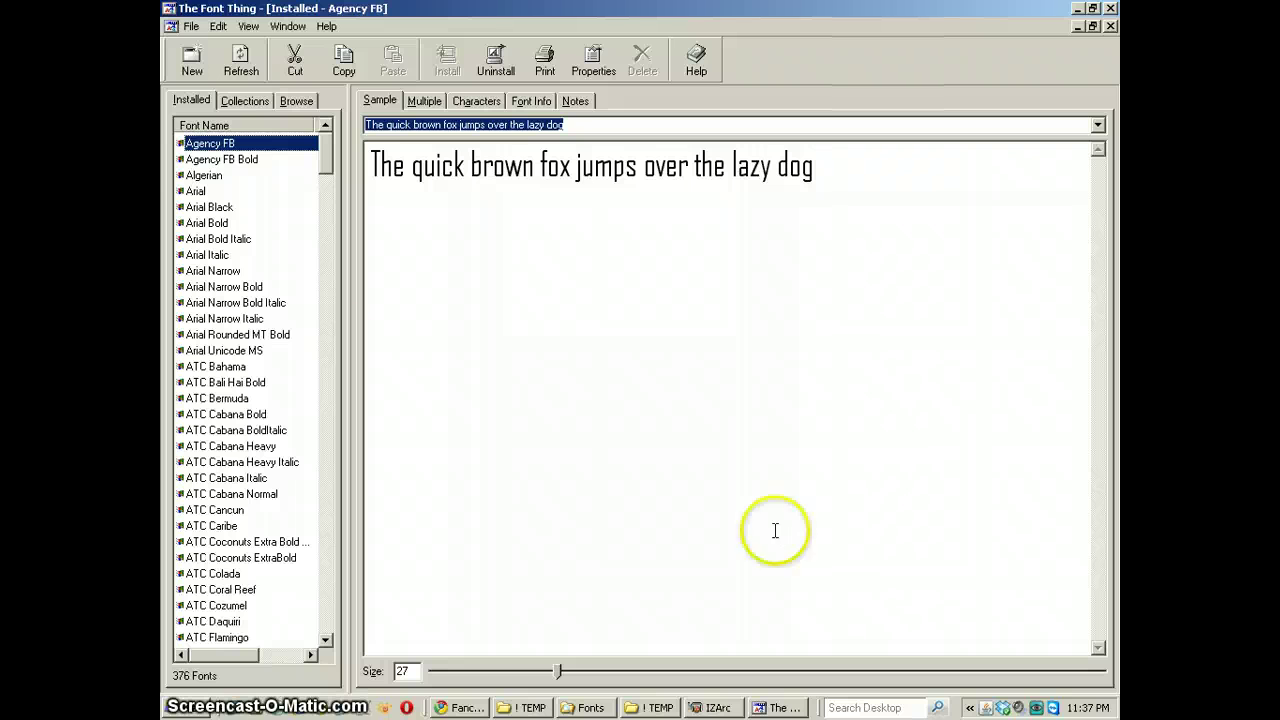
click(578, 155)
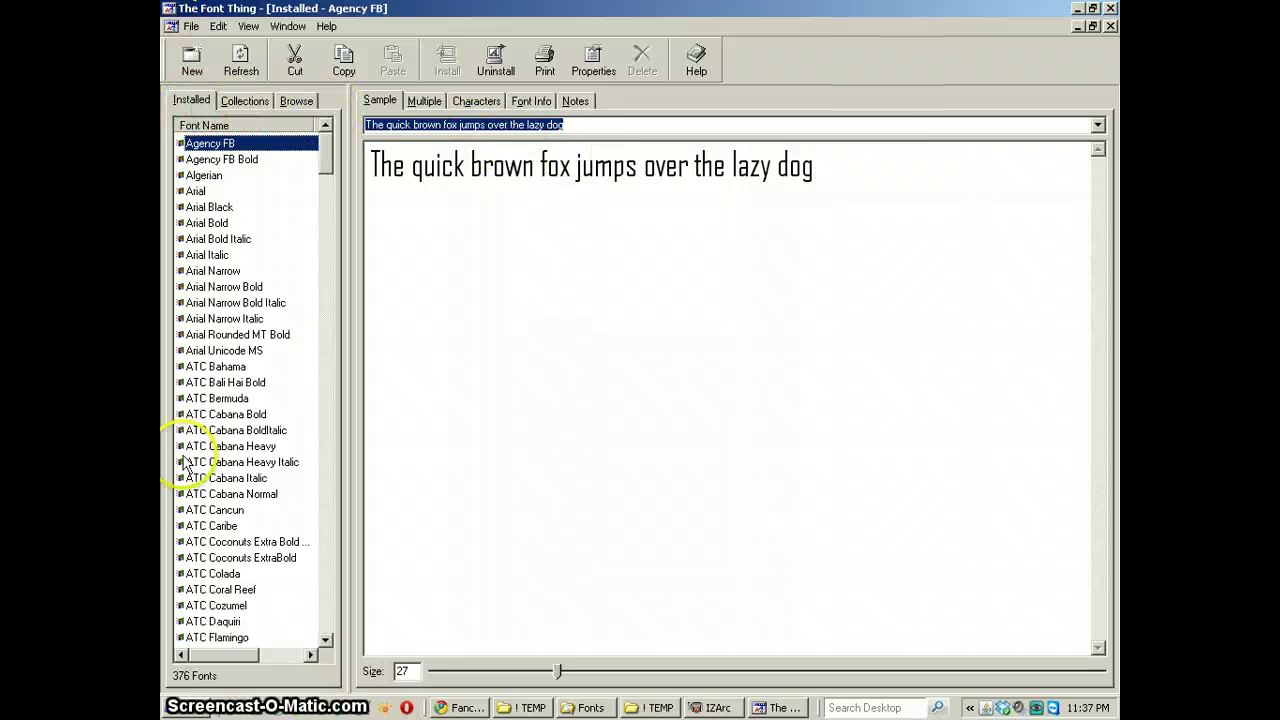
Step: Select ATC Cabana Heavy and Bold, ATC Bali Hai Bold, Arial Narrow Italic and Bold, Arial Bold Italic, Arial Black and Agency FB Bold for side-by-side samples
drag(190, 478, 238, 452)
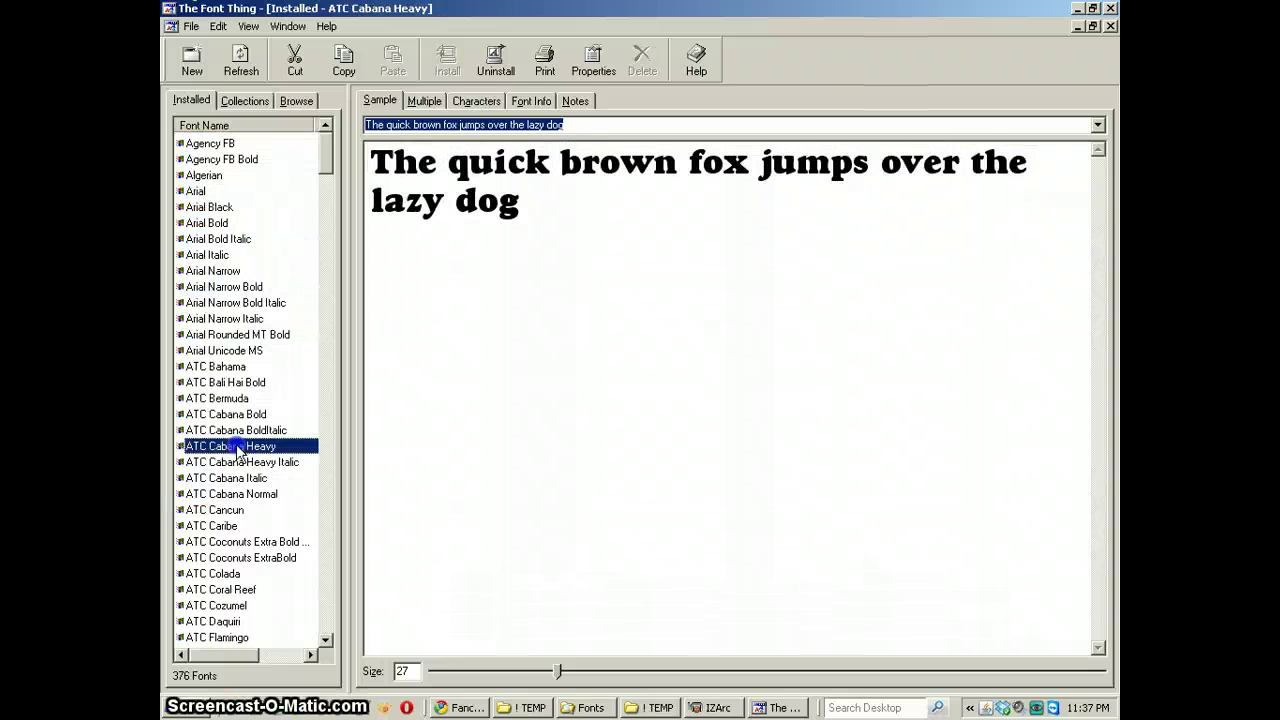
ctrl+click(227, 416)
ctrl+click(225, 383)
ctrl+click(217, 319)
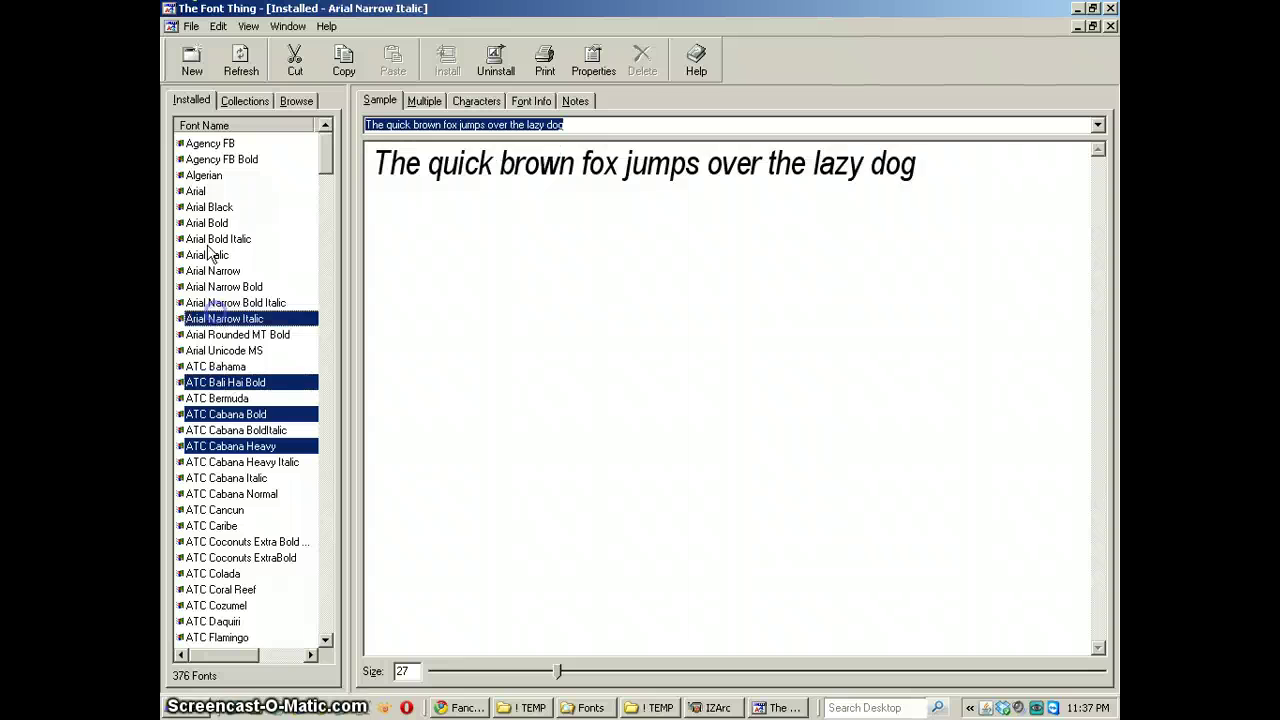
ctrl+click(205, 239)
ctrl+click(205, 207)
ctrl+click(202, 160)
ctrl+click(200, 288)
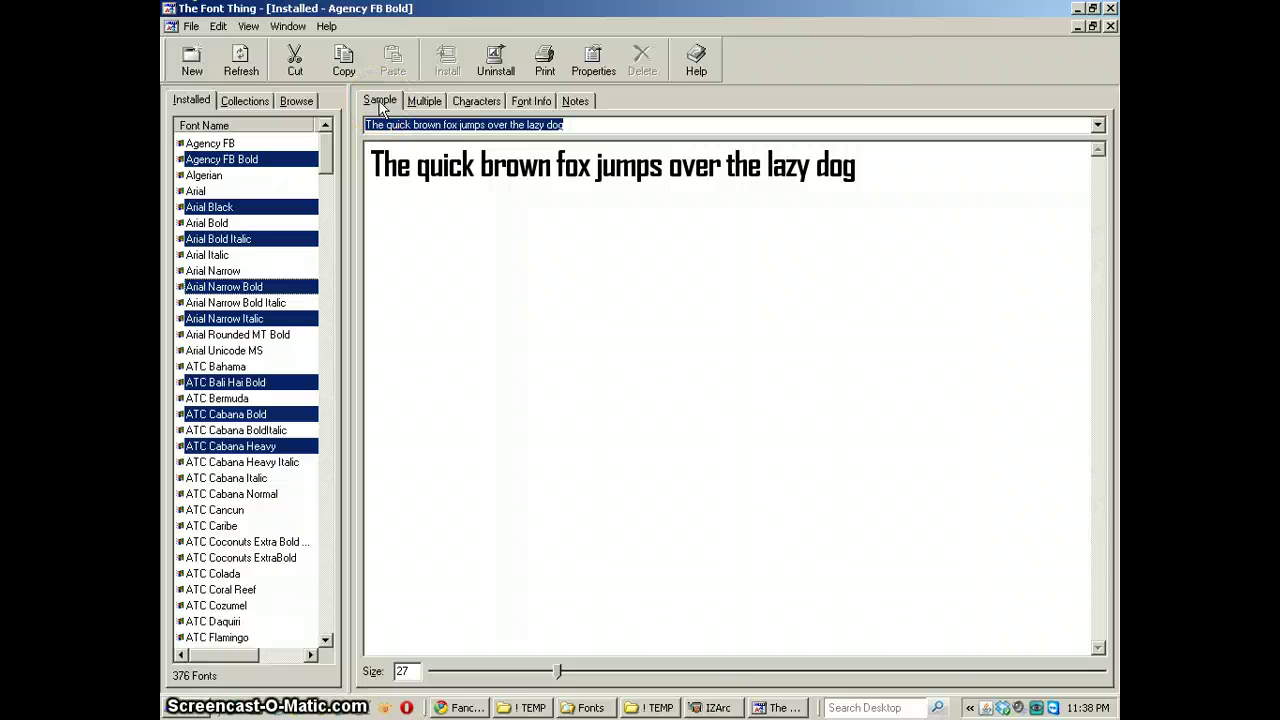
click(424, 104)
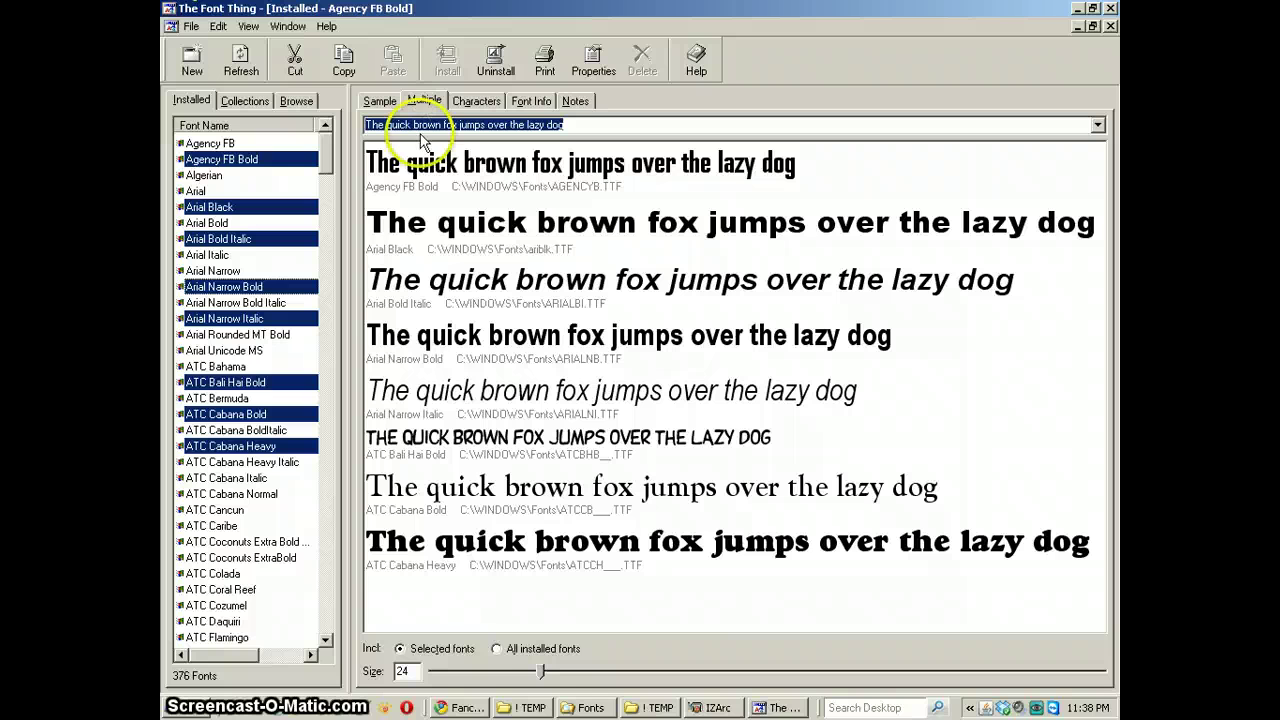
Step: Browse samples of all installed fonts, return to the selected fonts only and set the sample size to 29
click(497, 650)
click(1109, 340)
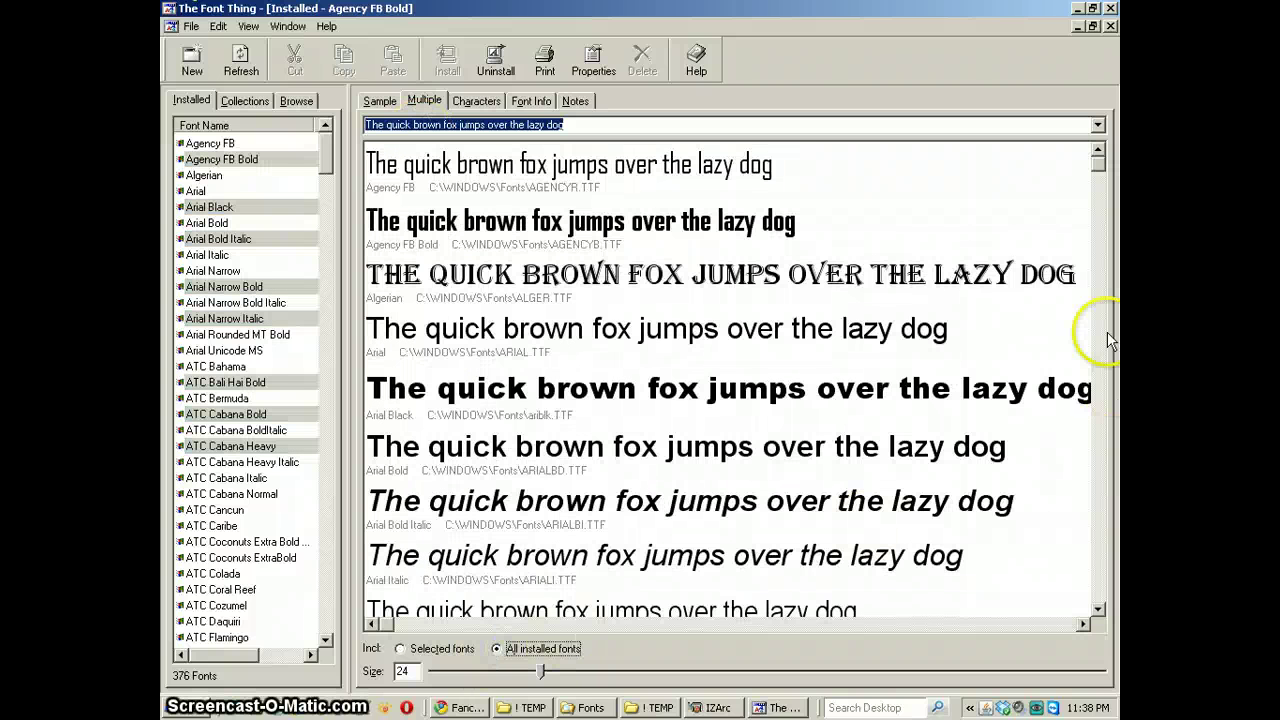
drag(1094, 163, 1089, 190)
click(399, 649)
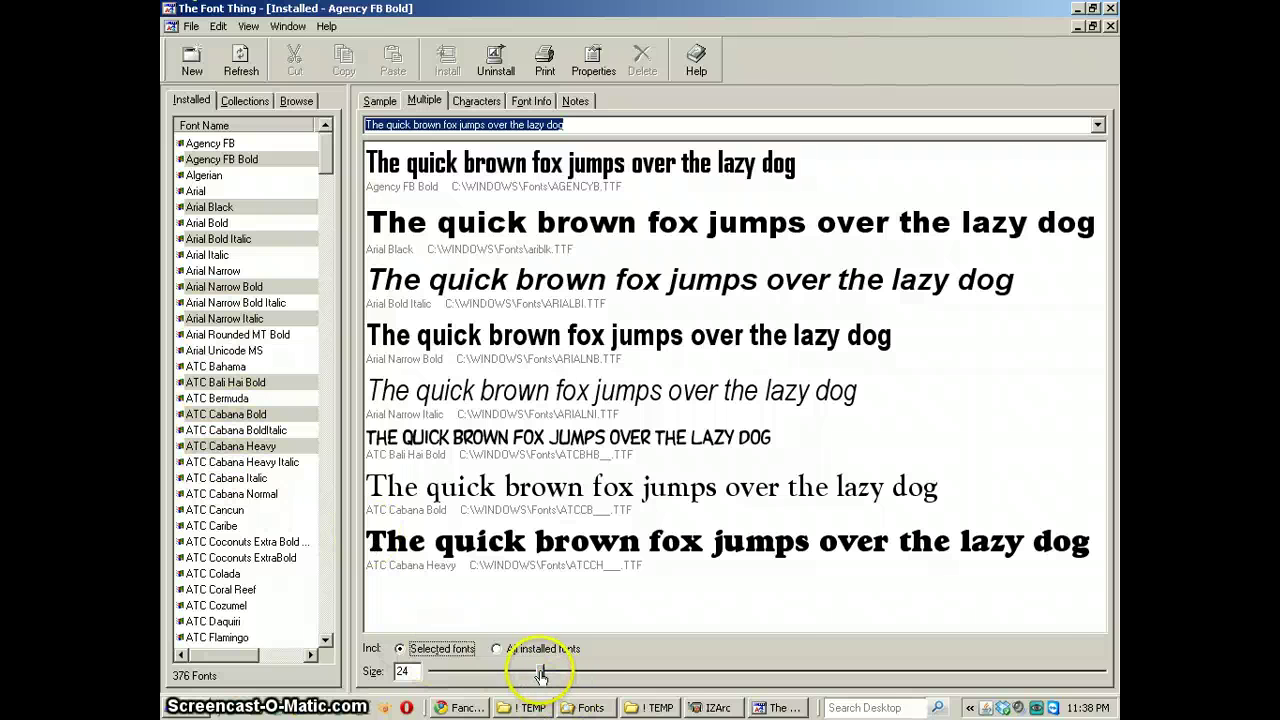
drag(541, 671, 569, 673)
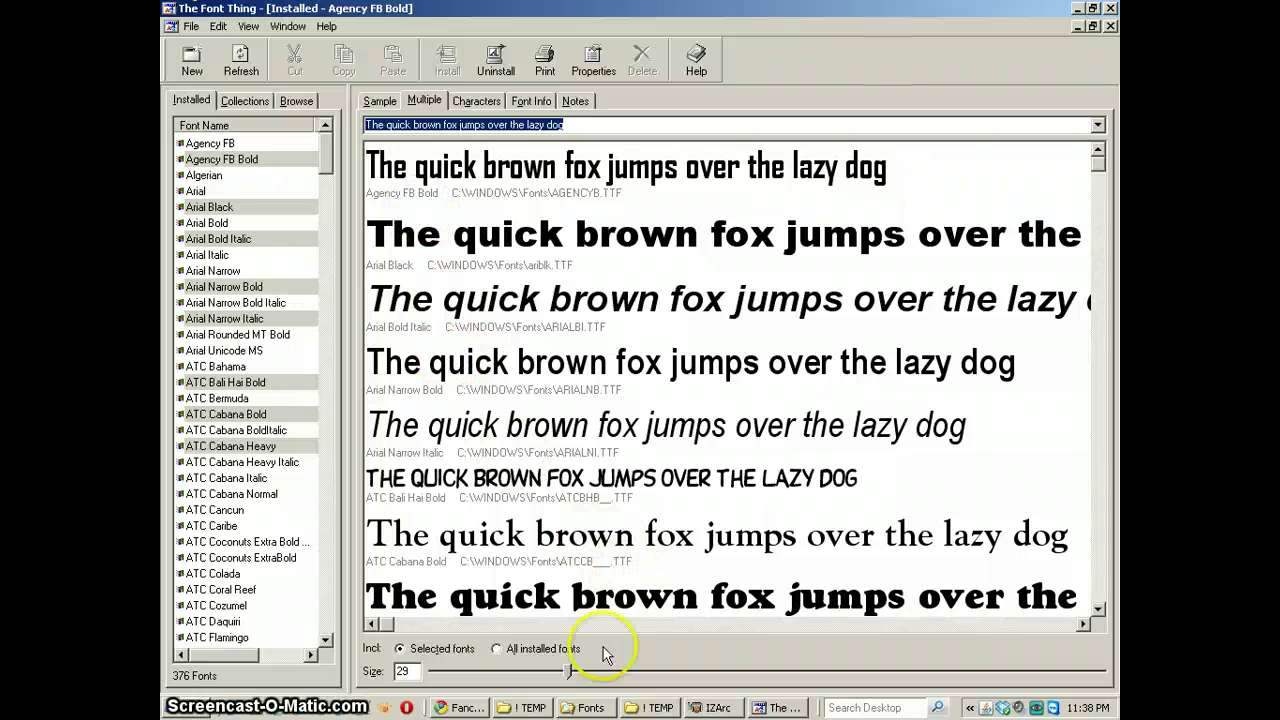
mouse_move(568, 676)
mouse_down()
mouse_move(714, 672)
mouse_move(569, 672)
mouse_move(445, 652)
mouse_move(438, 670)
mouse_move(568, 671)
mouse_up()
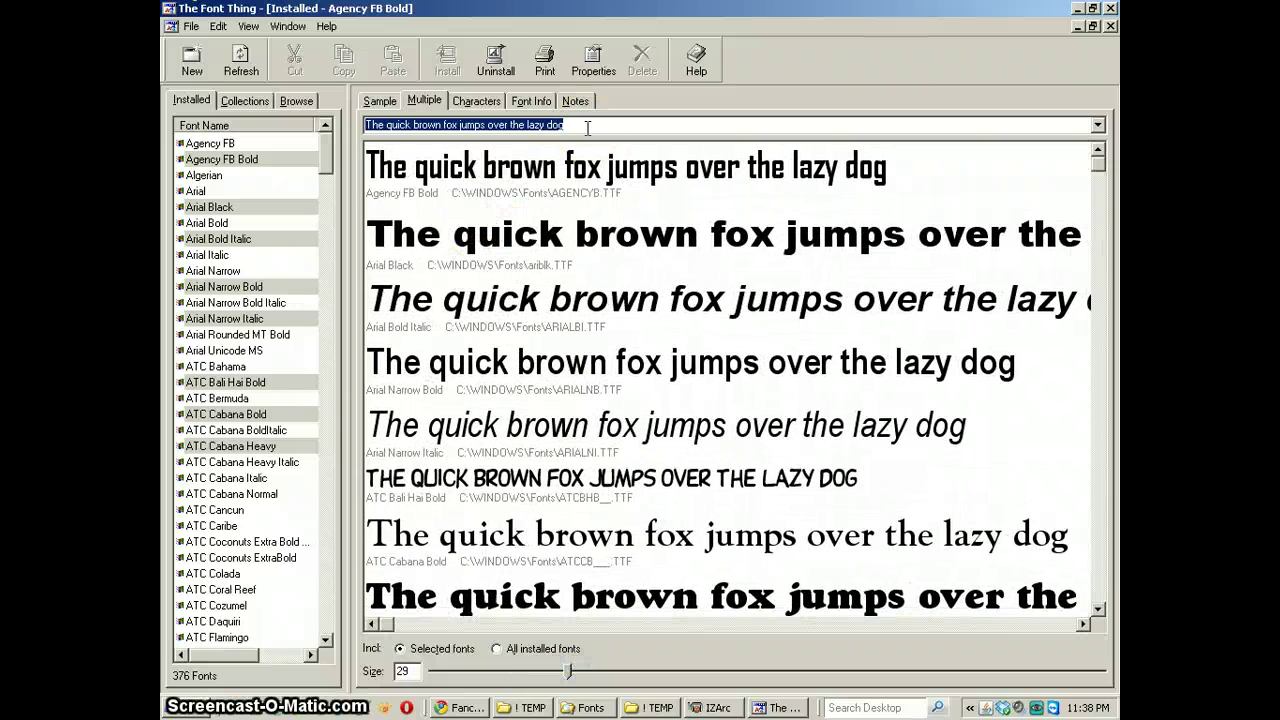
Step: Try the preset sample texts with the uppercase alphabet, "How quickly daft jumping zebras vex" and the mixed-case letters, digits and symbols
click(1097, 125)
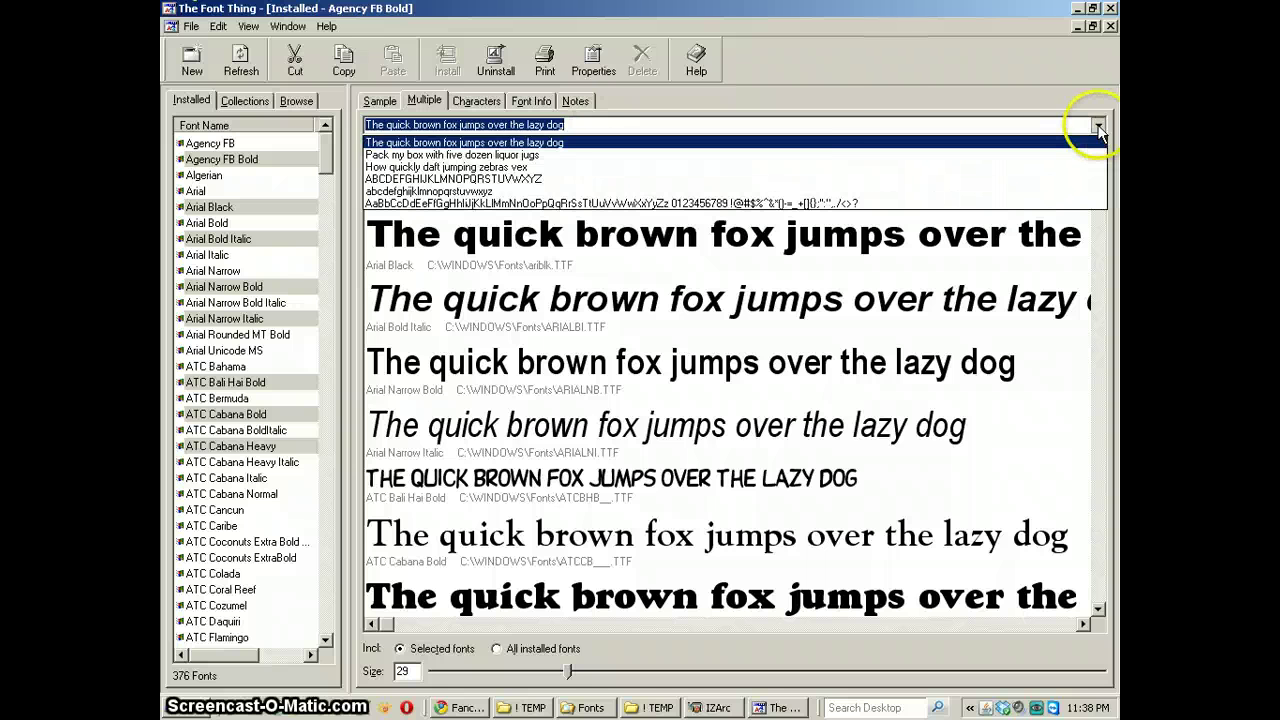
click(438, 178)
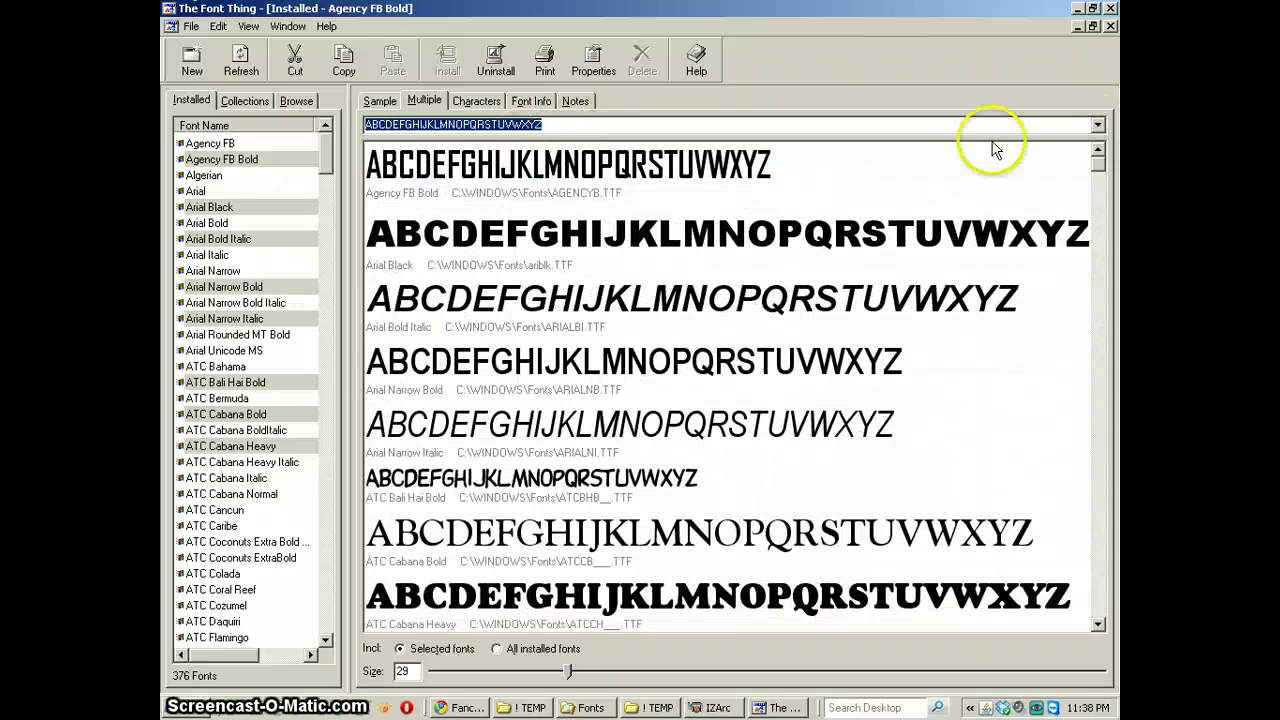
click(1097, 125)
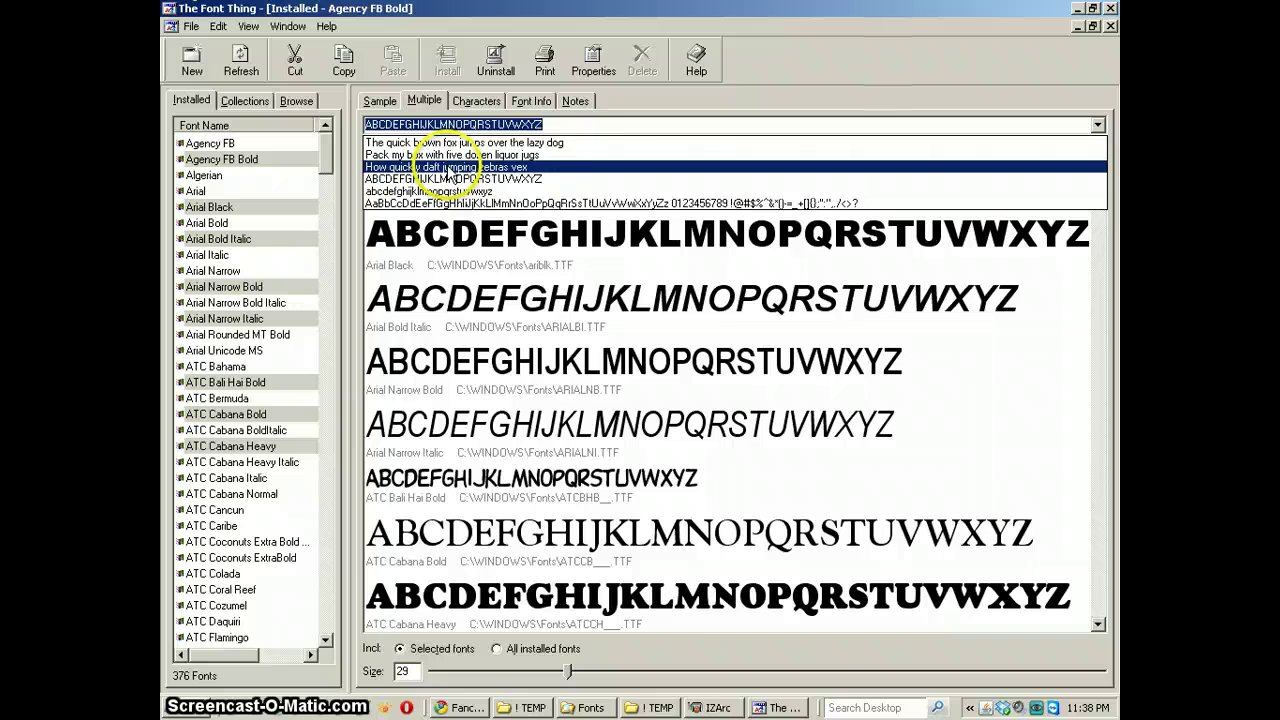
click(880, 163)
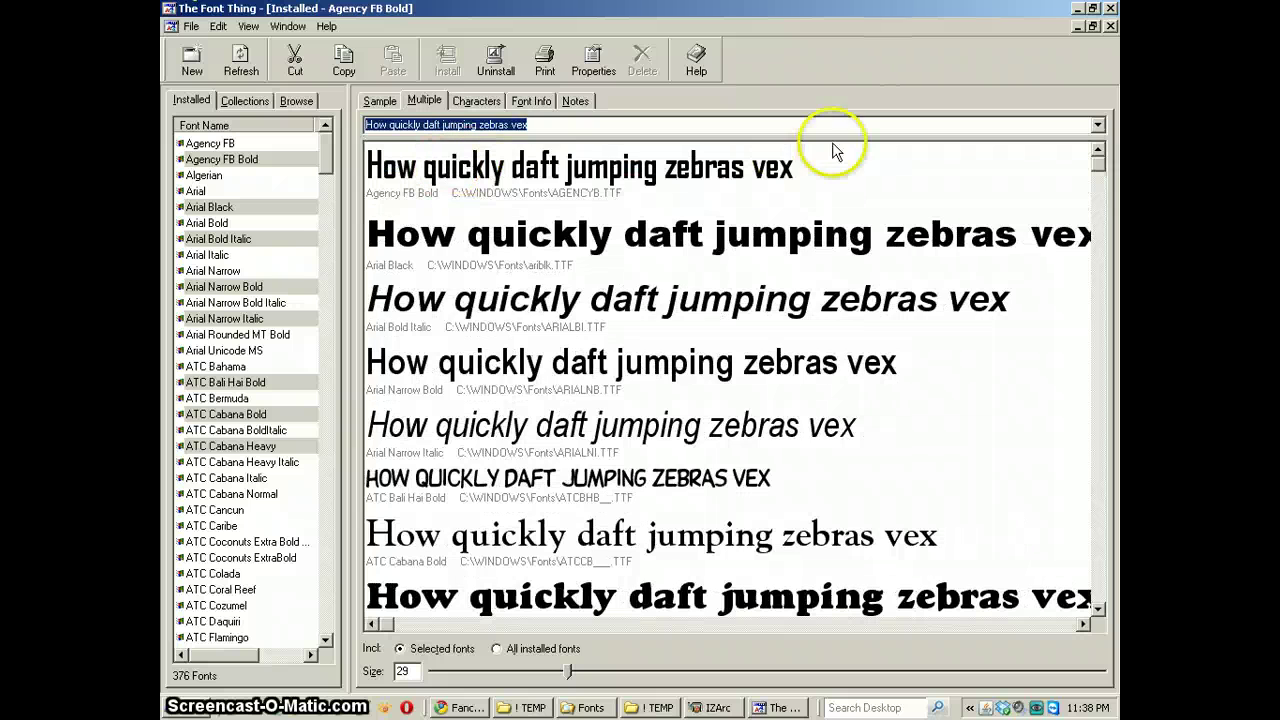
click(1098, 126)
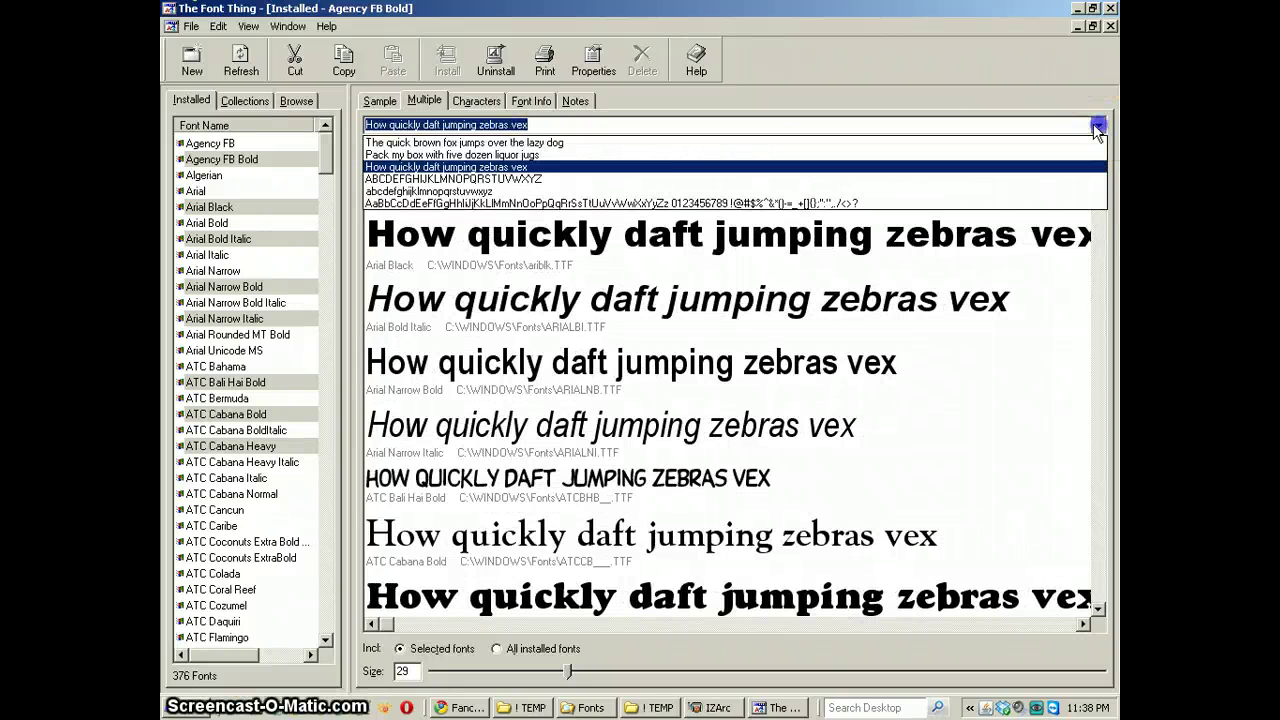
click(440, 204)
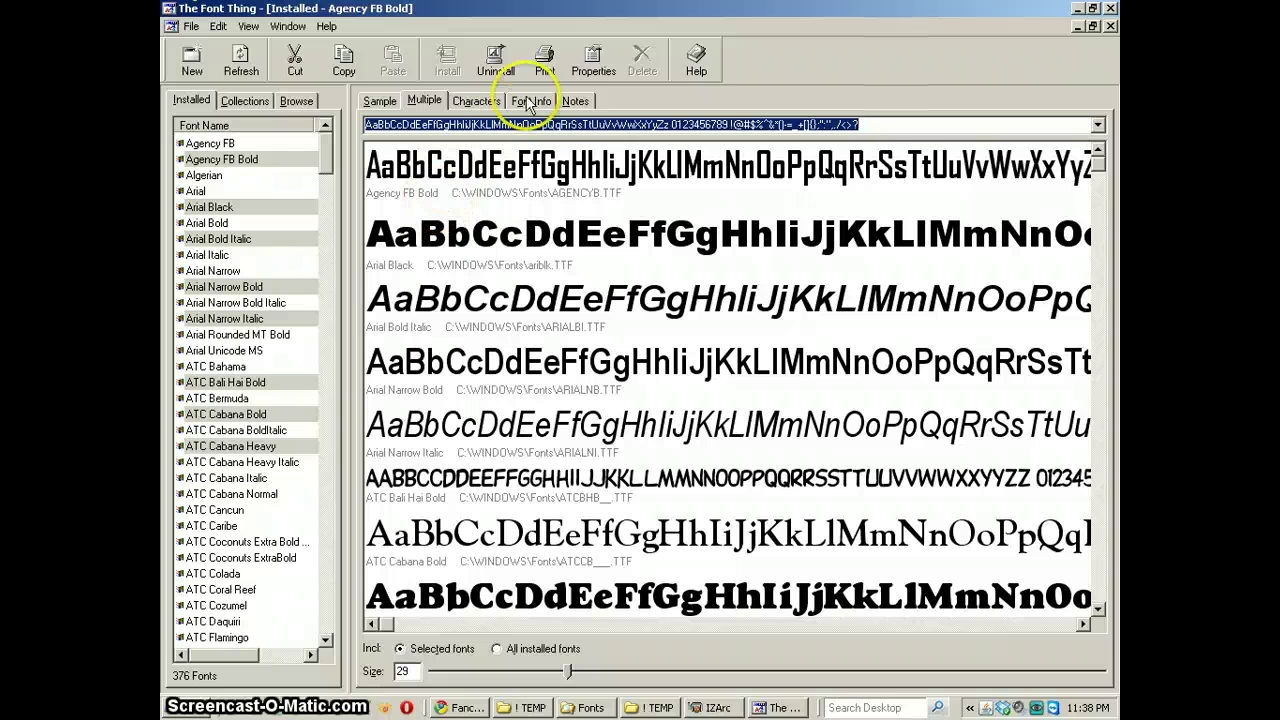
Step: Replace the sample text with "Hi There. This is a nice intro to the Font Thing."
click(862, 124)
drag(862, 124, 190, 125)
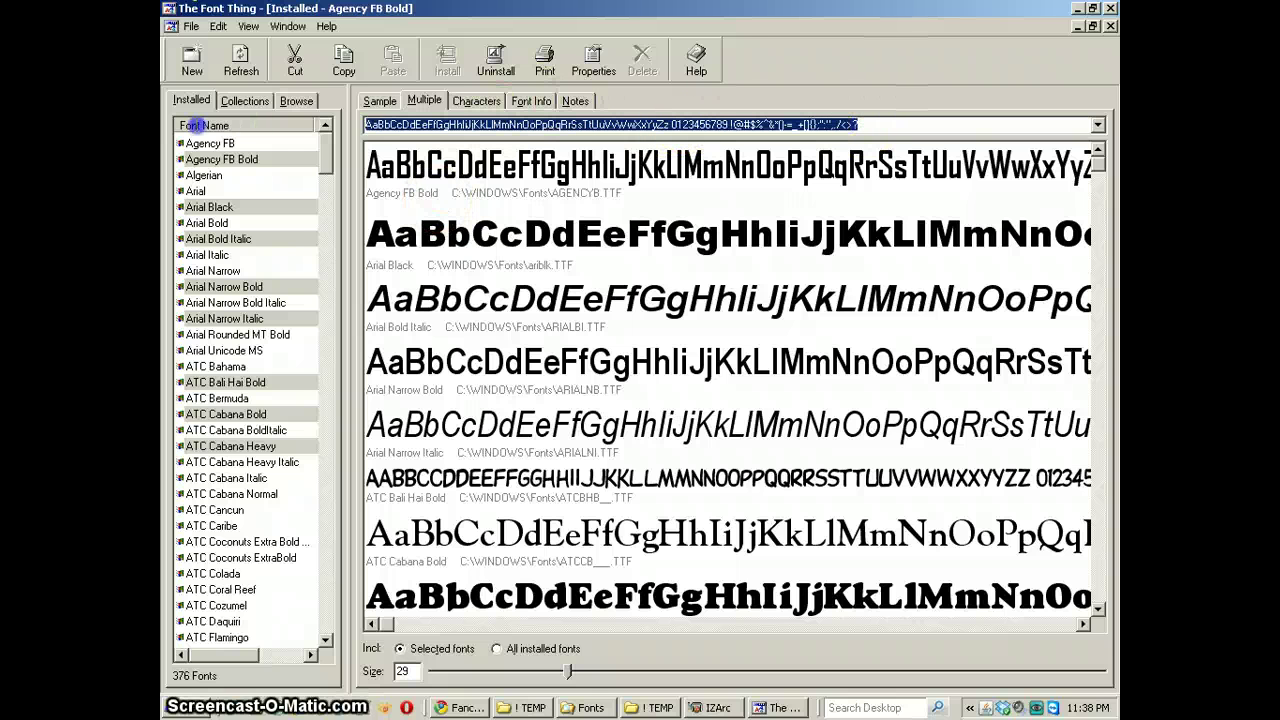
text(H)
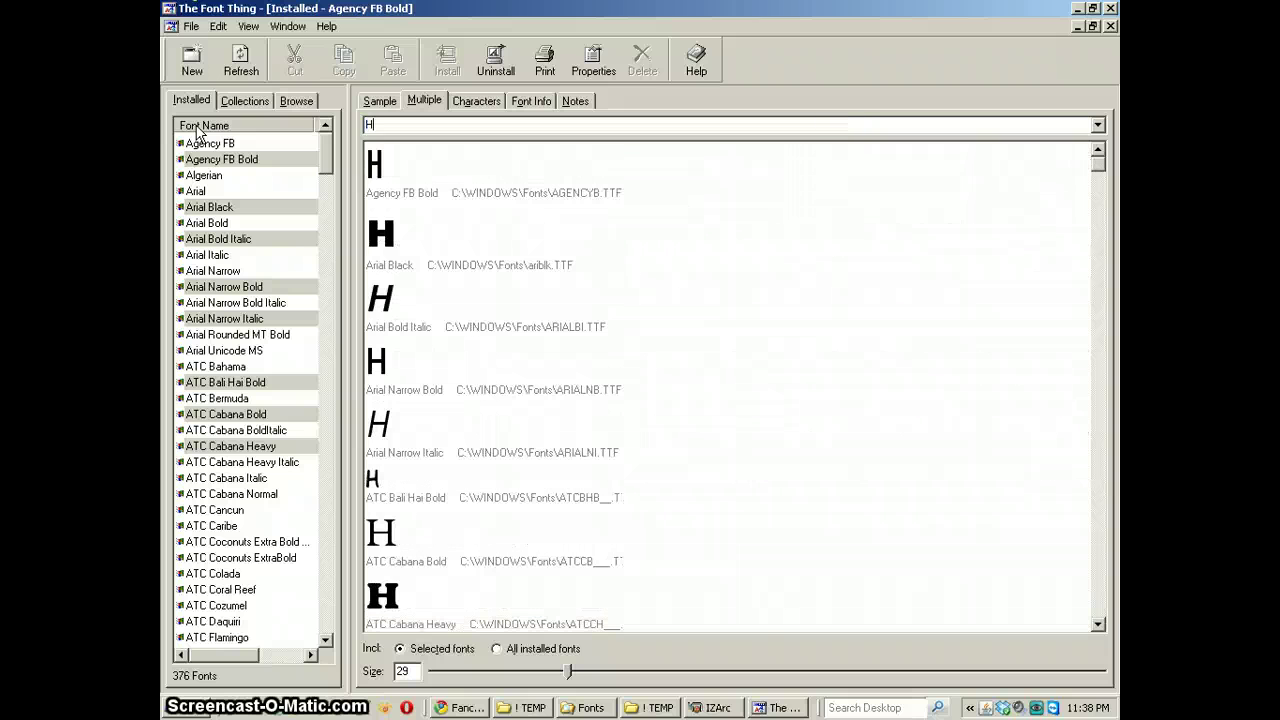
text(i There. )
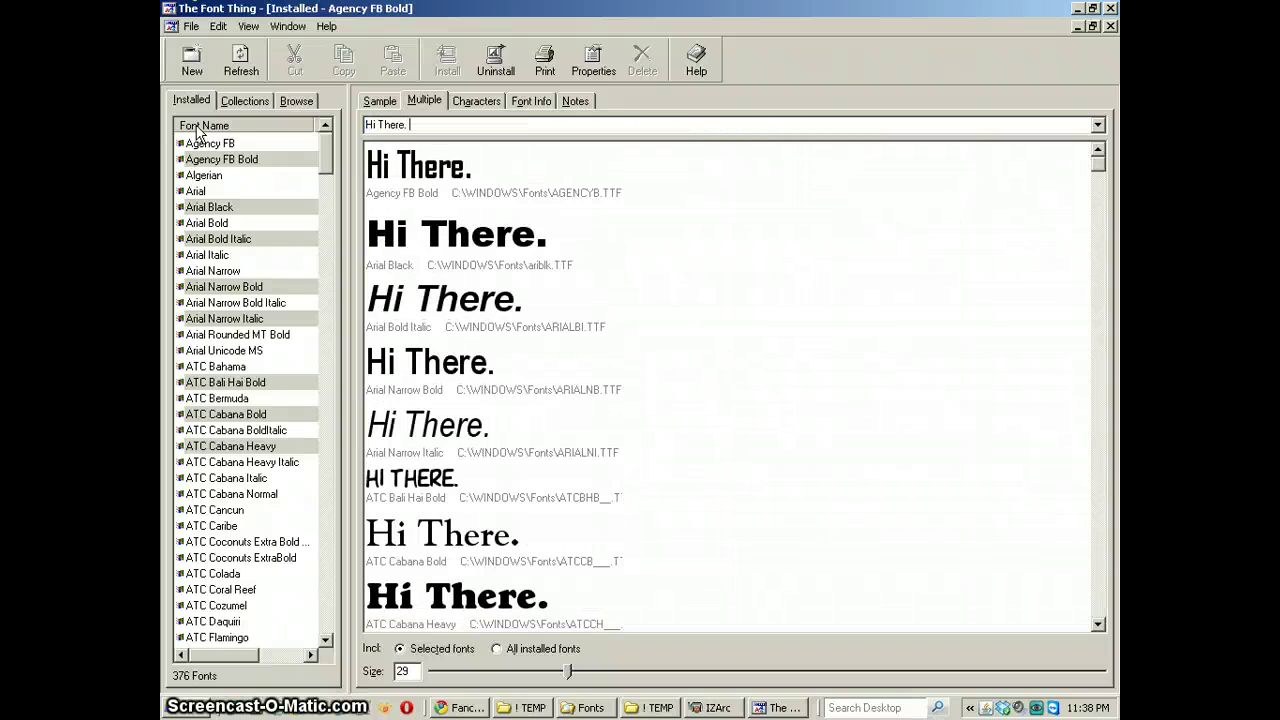
text(This is a )
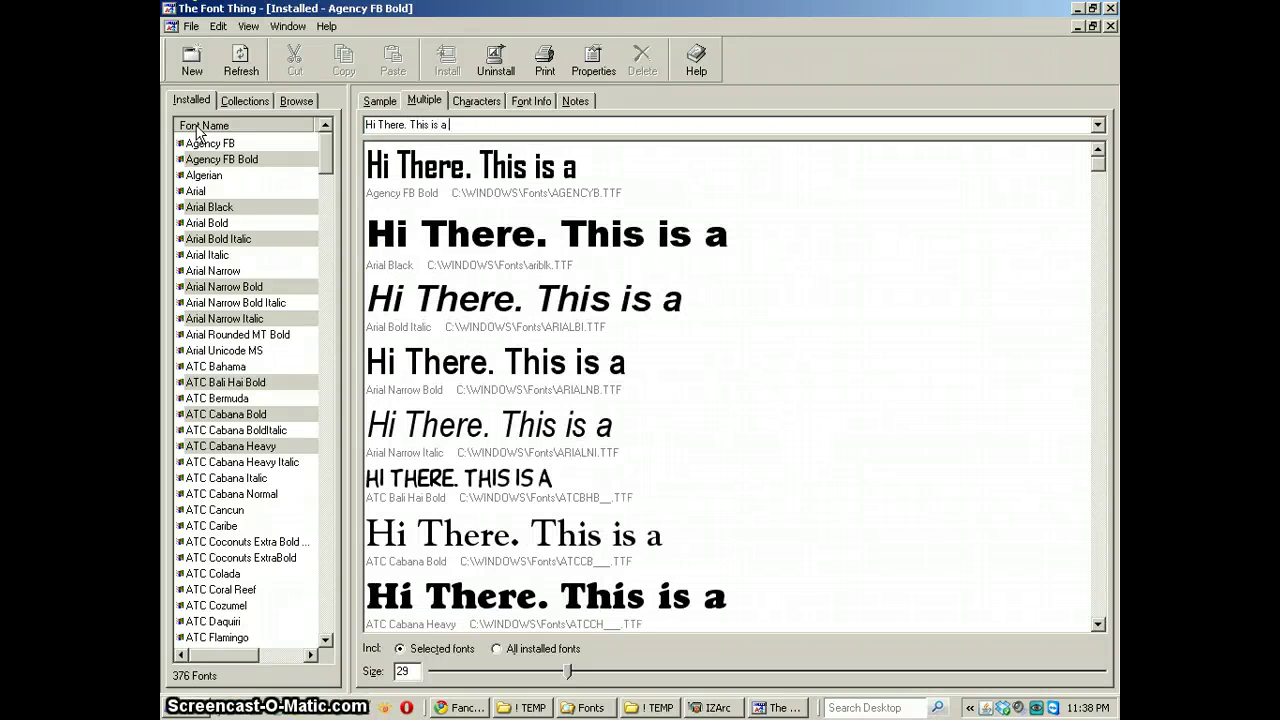
text(nice intro to)
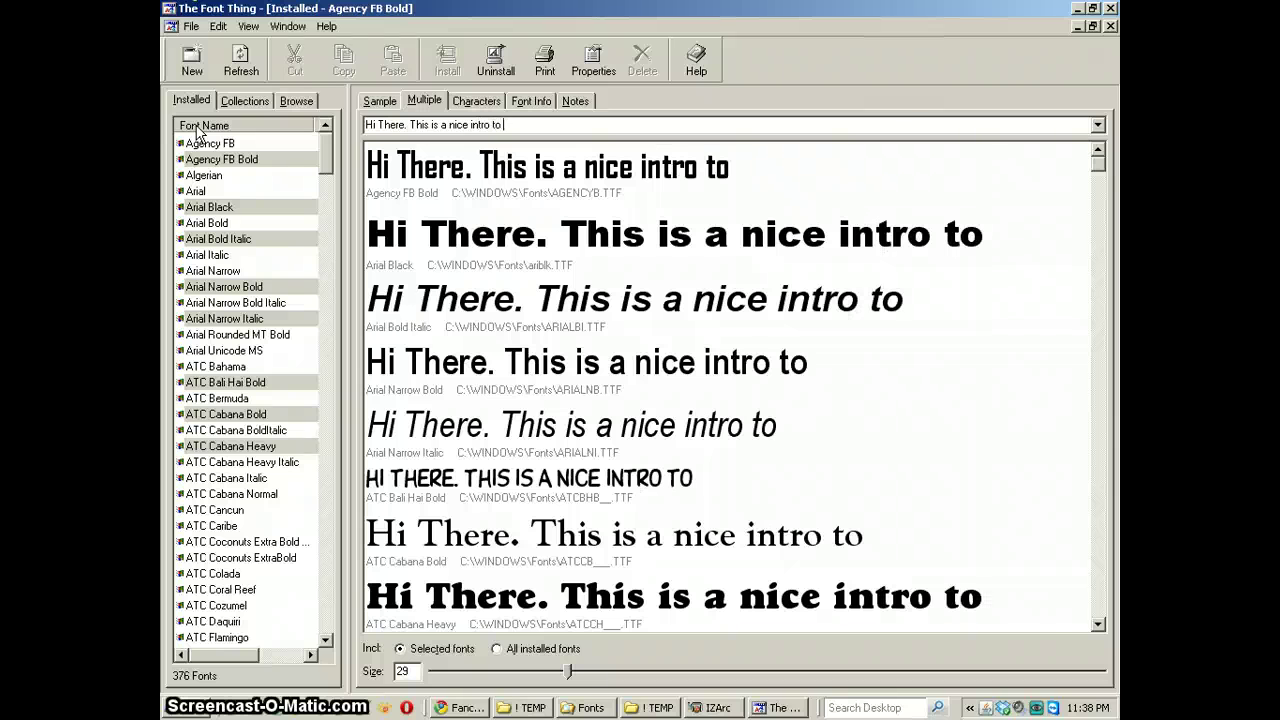
text( the Font Thing.)
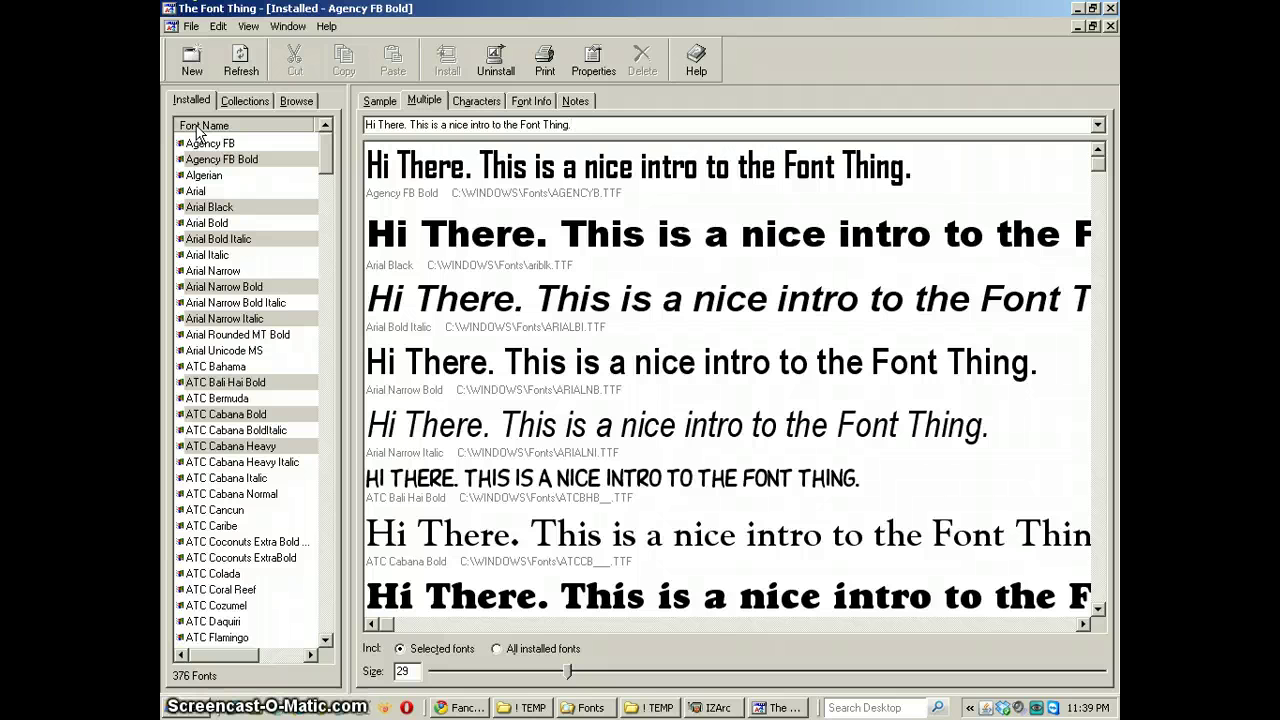
click(598, 128)
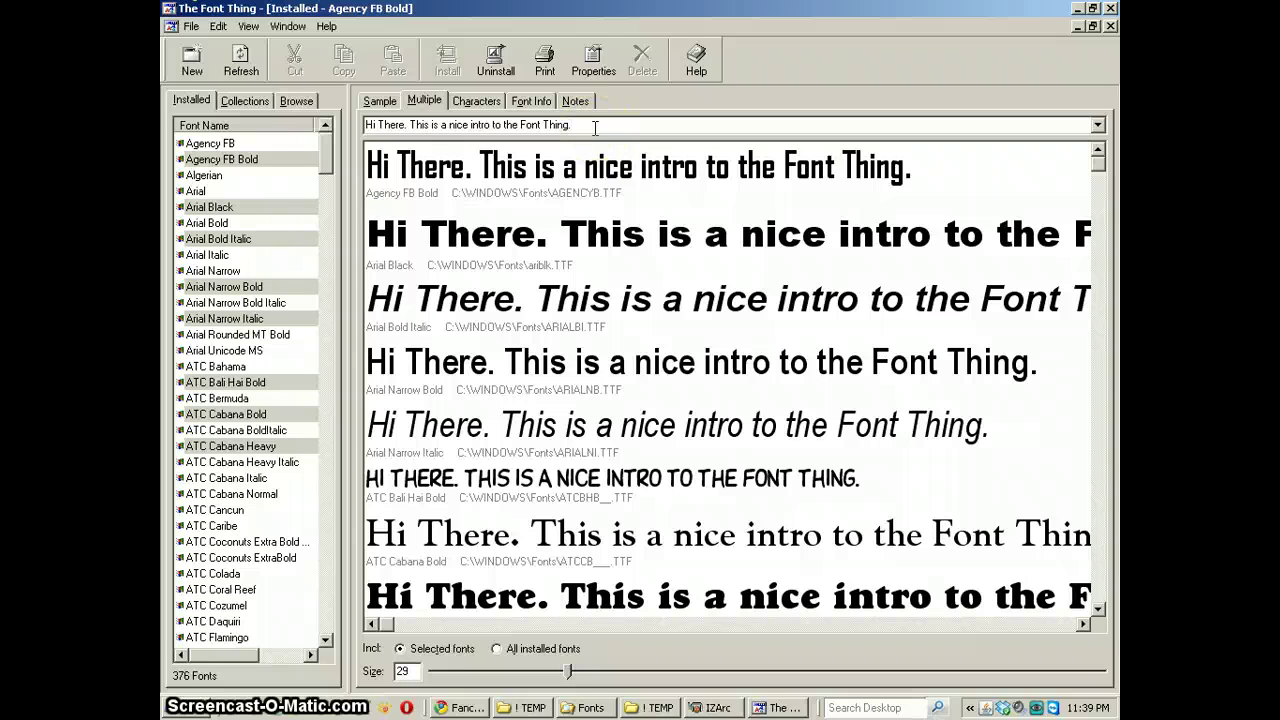
Step: Select only ATC Cabana Normal and change the sample text to "Unidex Corp"
click(260, 495)
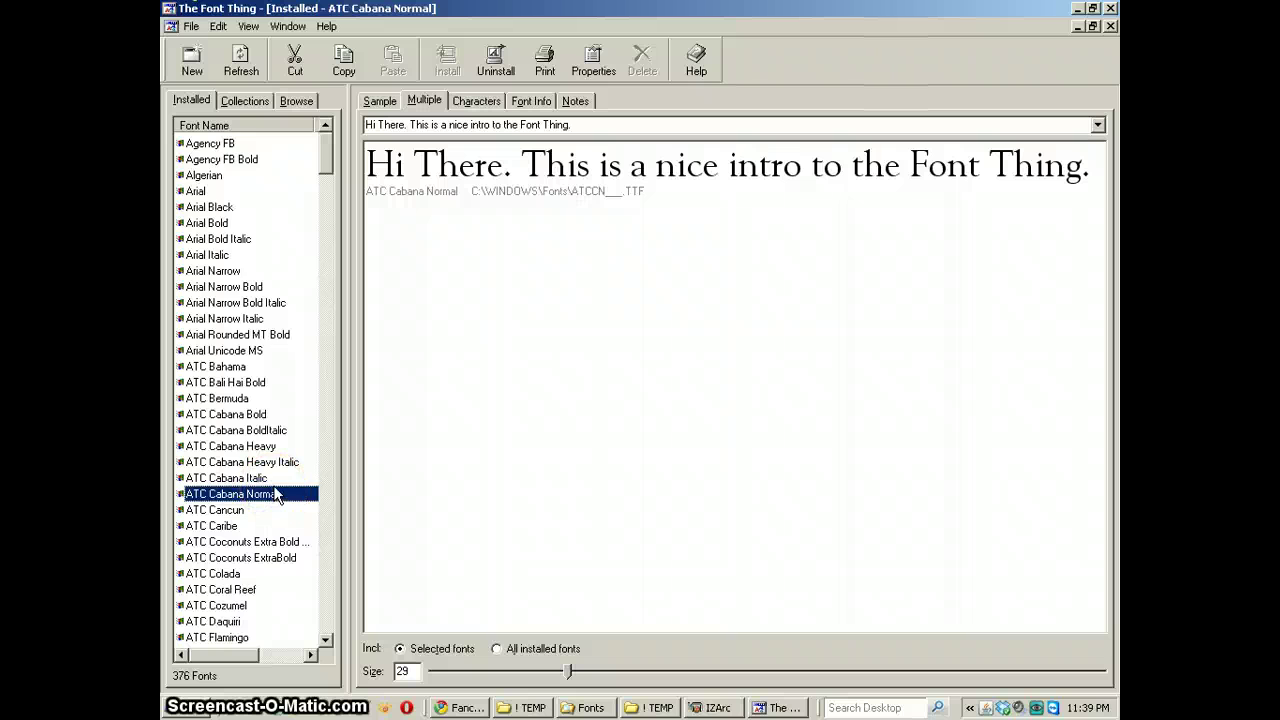
scroll(278, 494, down, 3)
scroll(278, 494, down, 2)
click(370, 125)
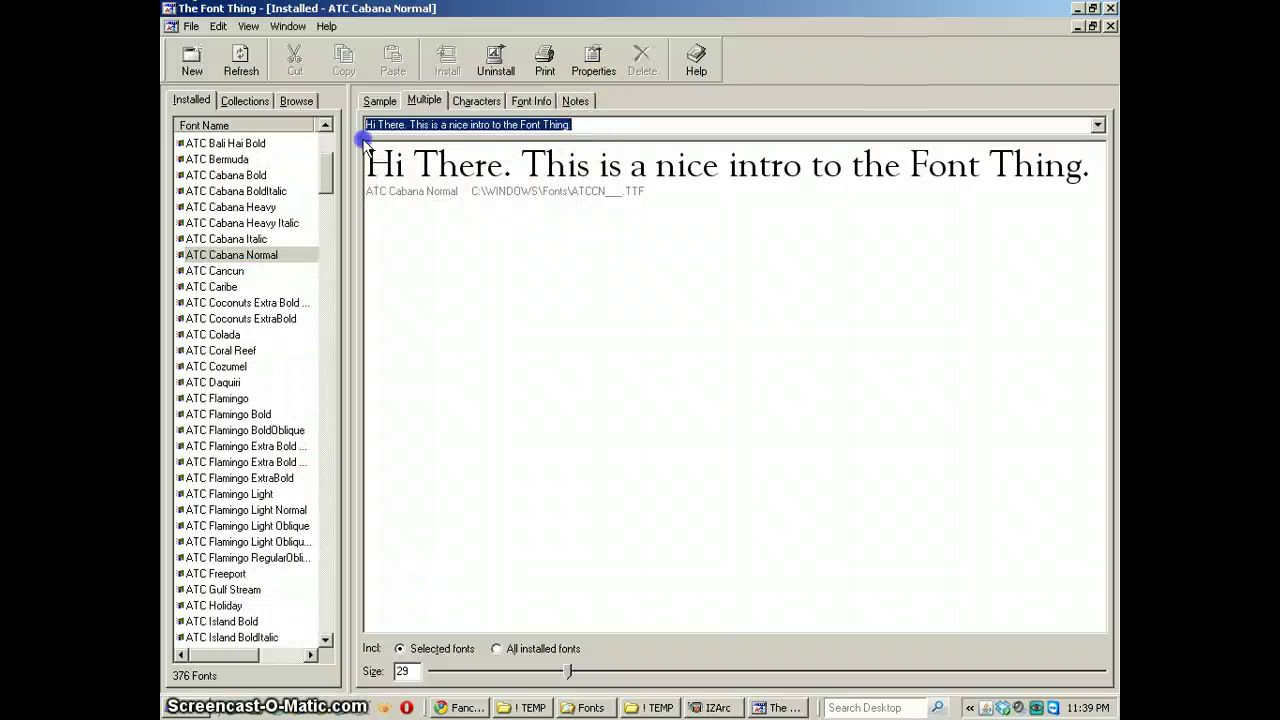
text(Unidex C)
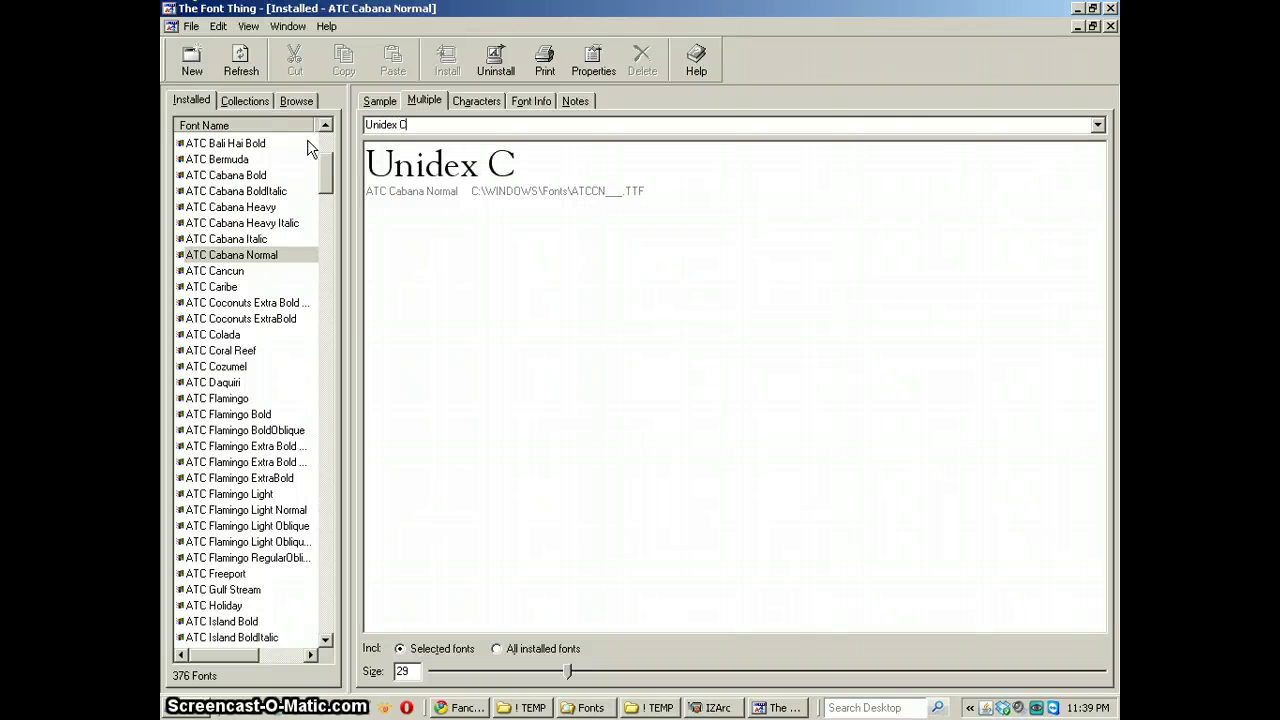
text(orp)
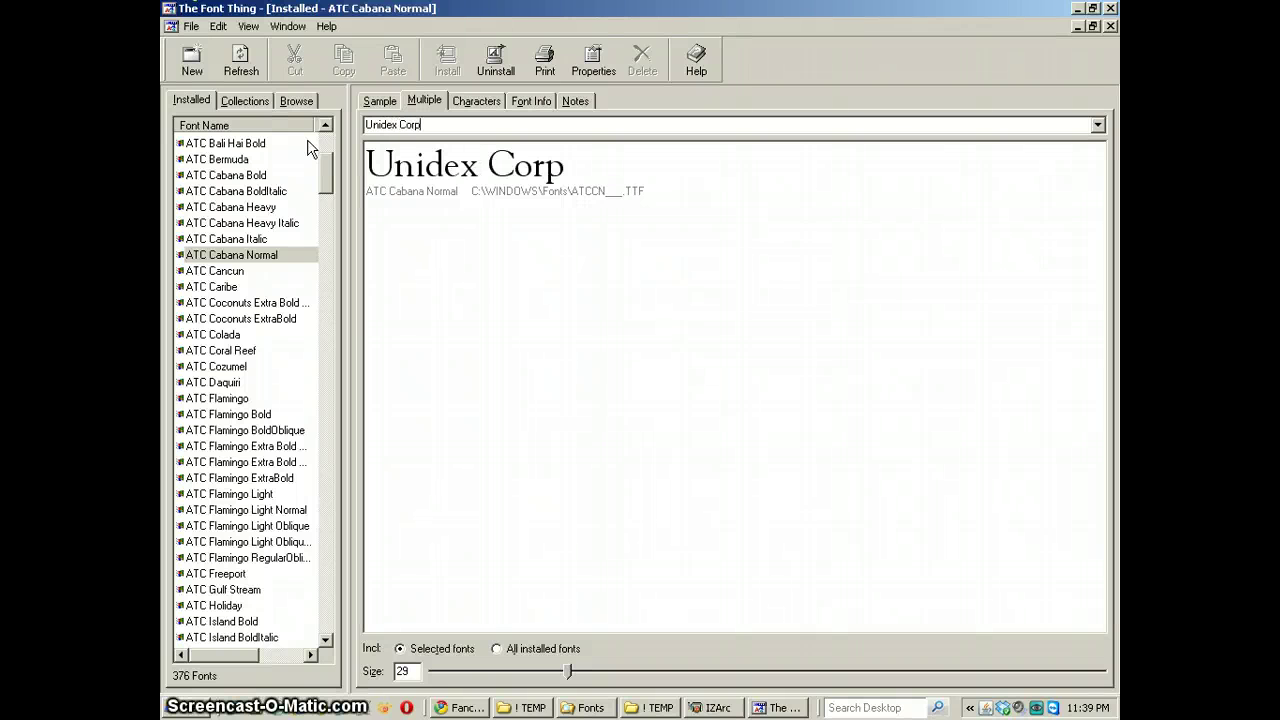
Step: Select ATC Flamingo Light Oblique, Flamingo RegularOblique, Gulf Stream, Island Bold, Island Normal and Mai Tai BoldItalic to compare their samples
click(249, 526)
ctrl+click(258, 558)
ctrl+click(223, 590)
ctrl+click(222, 622)
scroll(270, 560, down, 4)
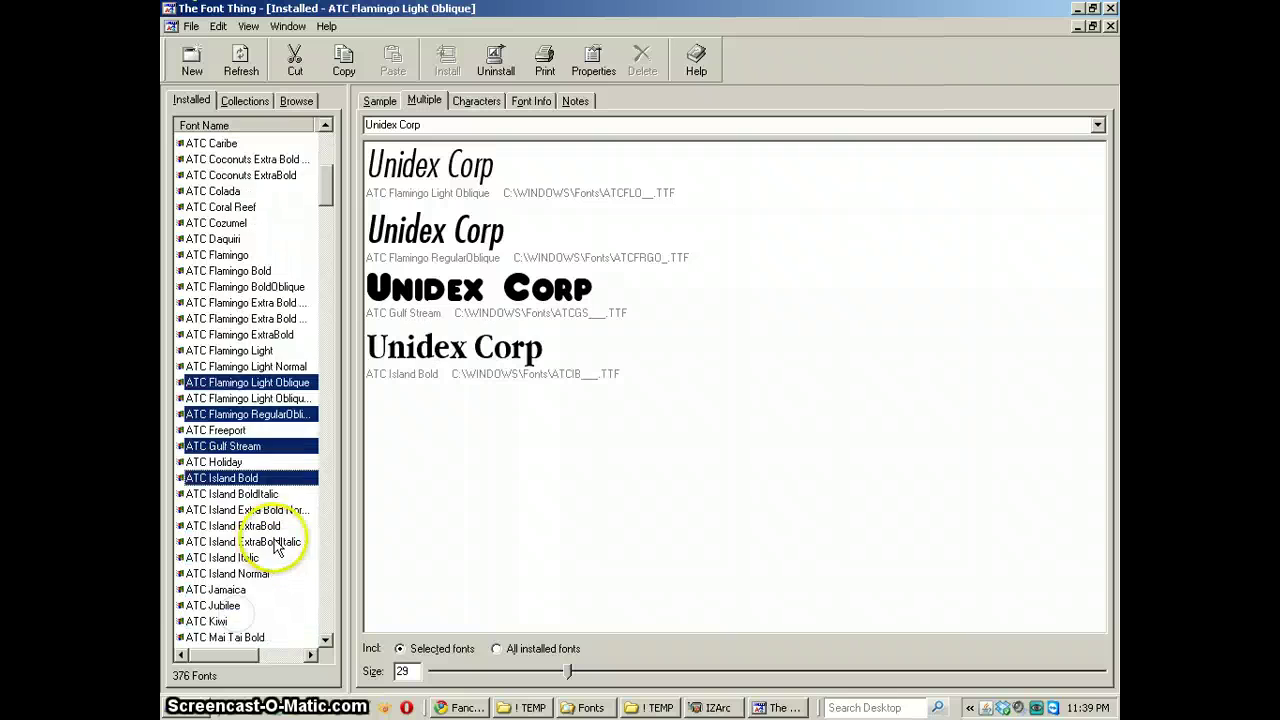
ctrl+click(205, 527)
ctrl+click(232, 605)
Step: Add ATC Tequila, Tradewinds Ultra and Tropical to the selection, and extend the sample comparison to all installed fonts, browsing to Bodoni MT
scroll(235, 575, down, 7)
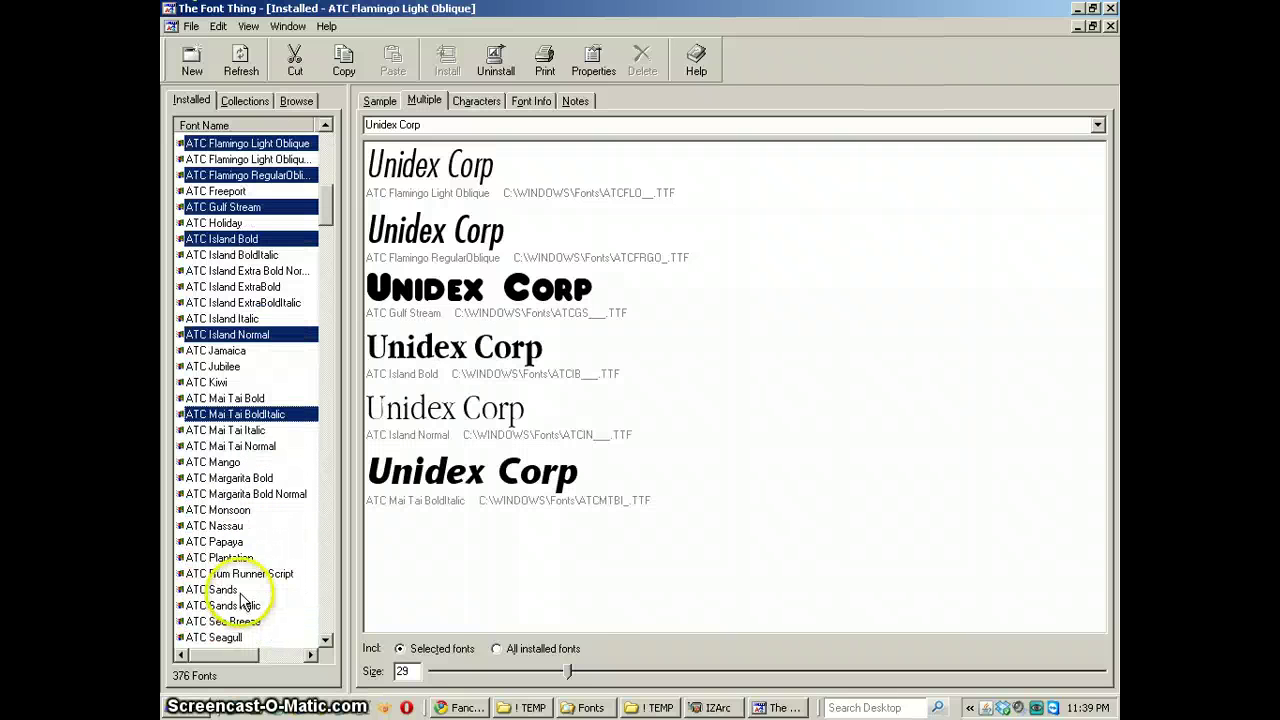
ctrl+click(230, 543)
ctrl+click(235, 590)
ctrl+click(225, 622)
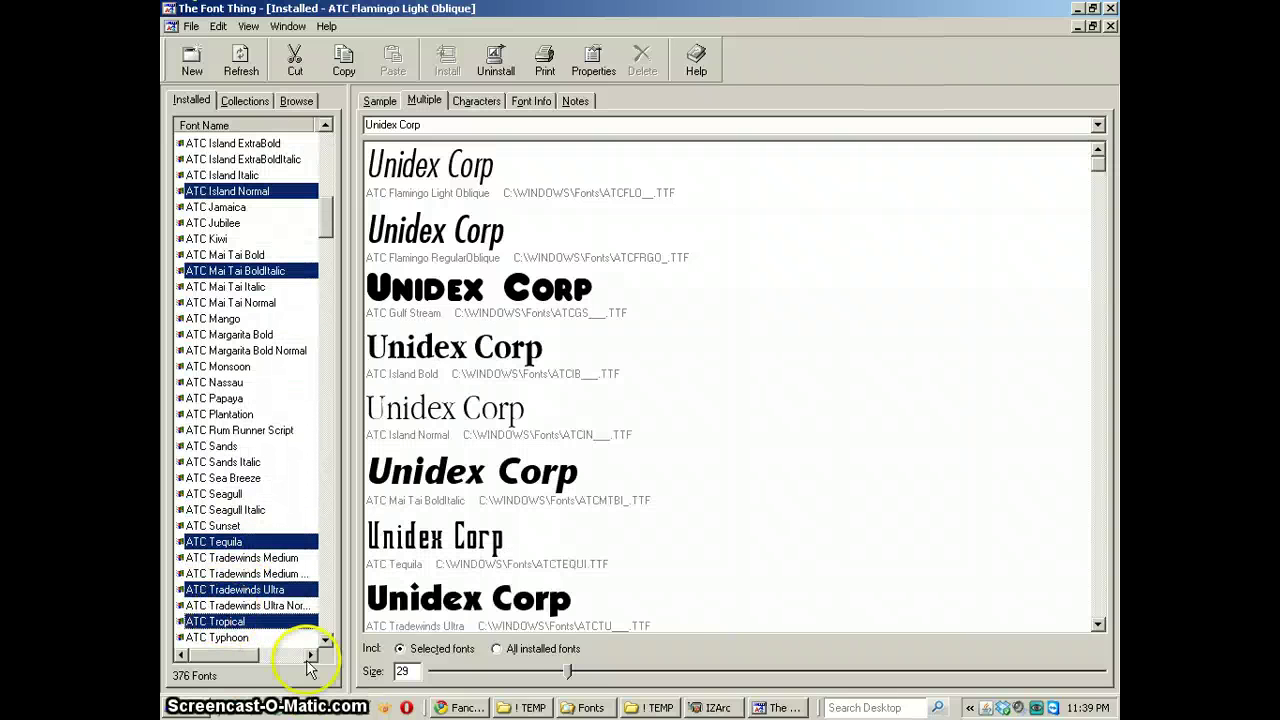
click(499, 655)
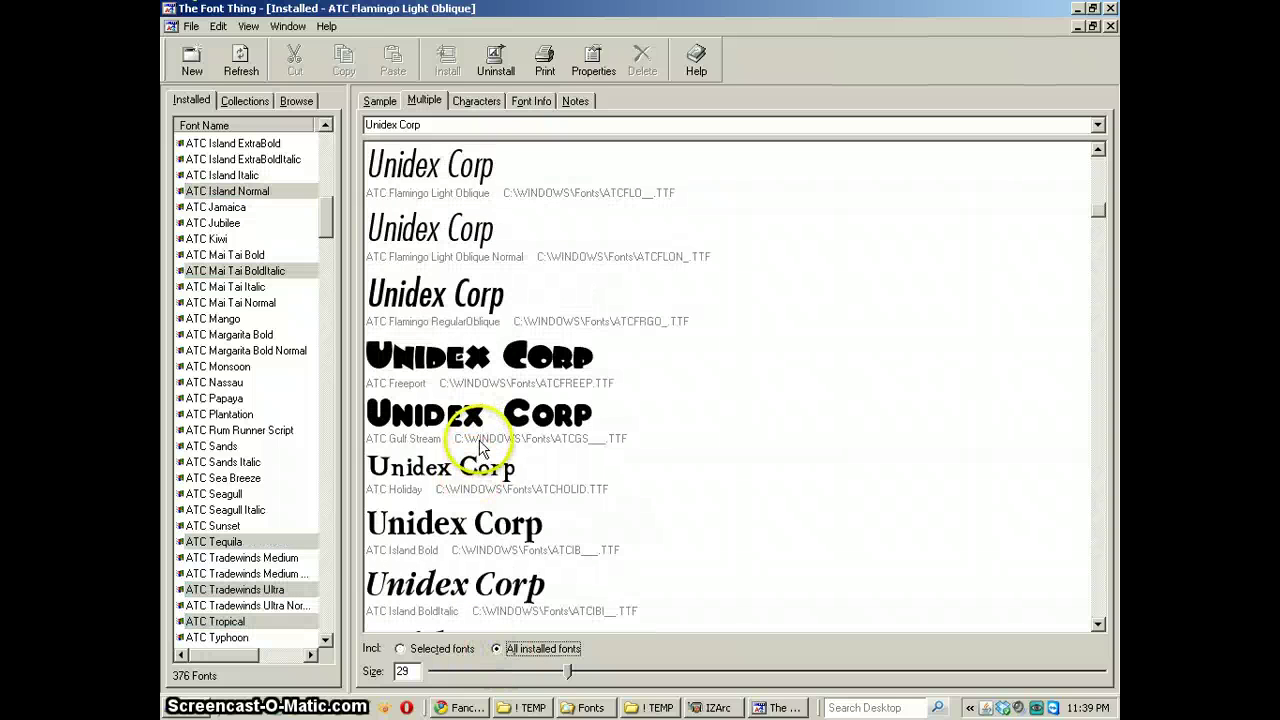
drag(1096, 211, 1095, 296)
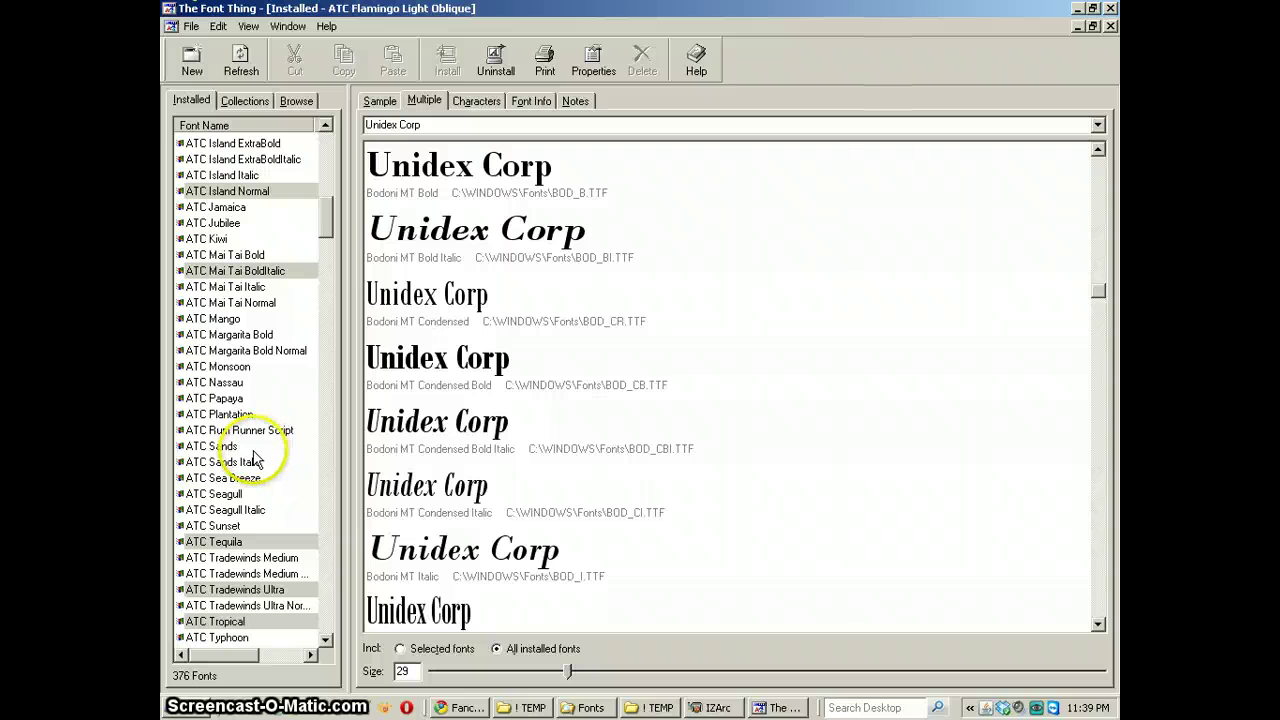
Step: Select ATC Mai Tai Normal and change the sample text to the preset with paired upper- and lowercase letters, digits and symbols
click(240, 303)
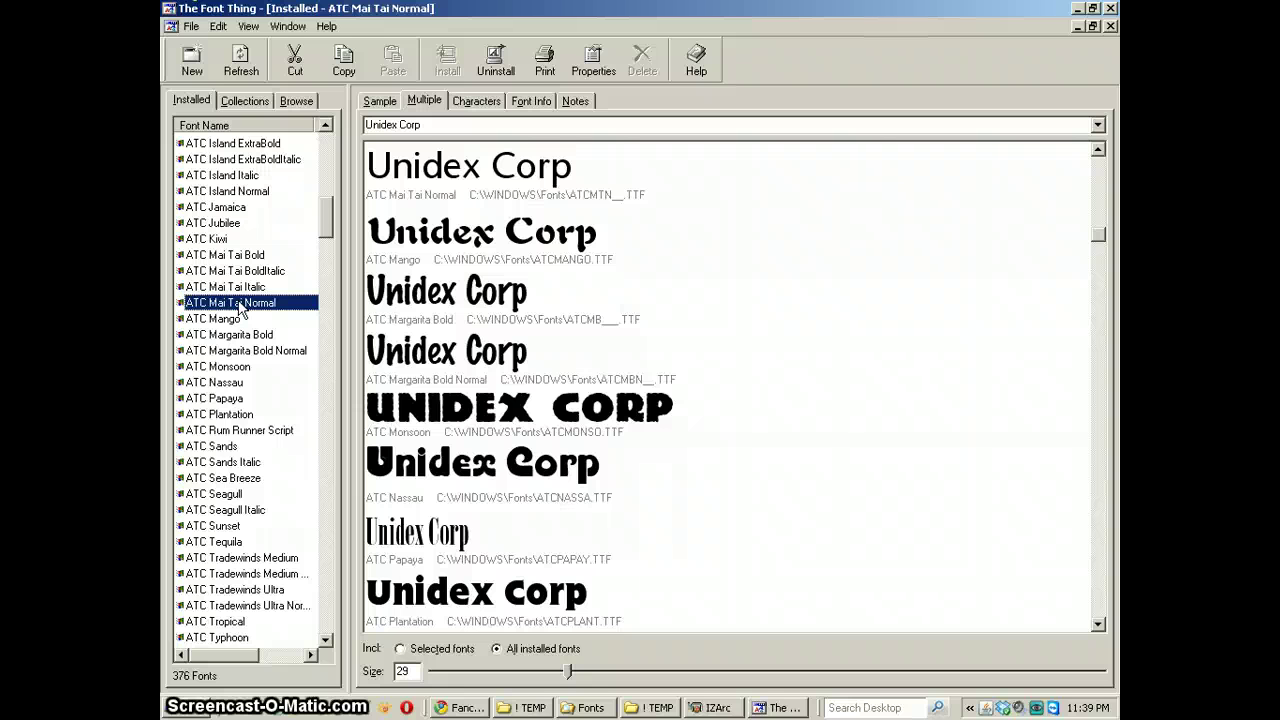
click(1097, 124)
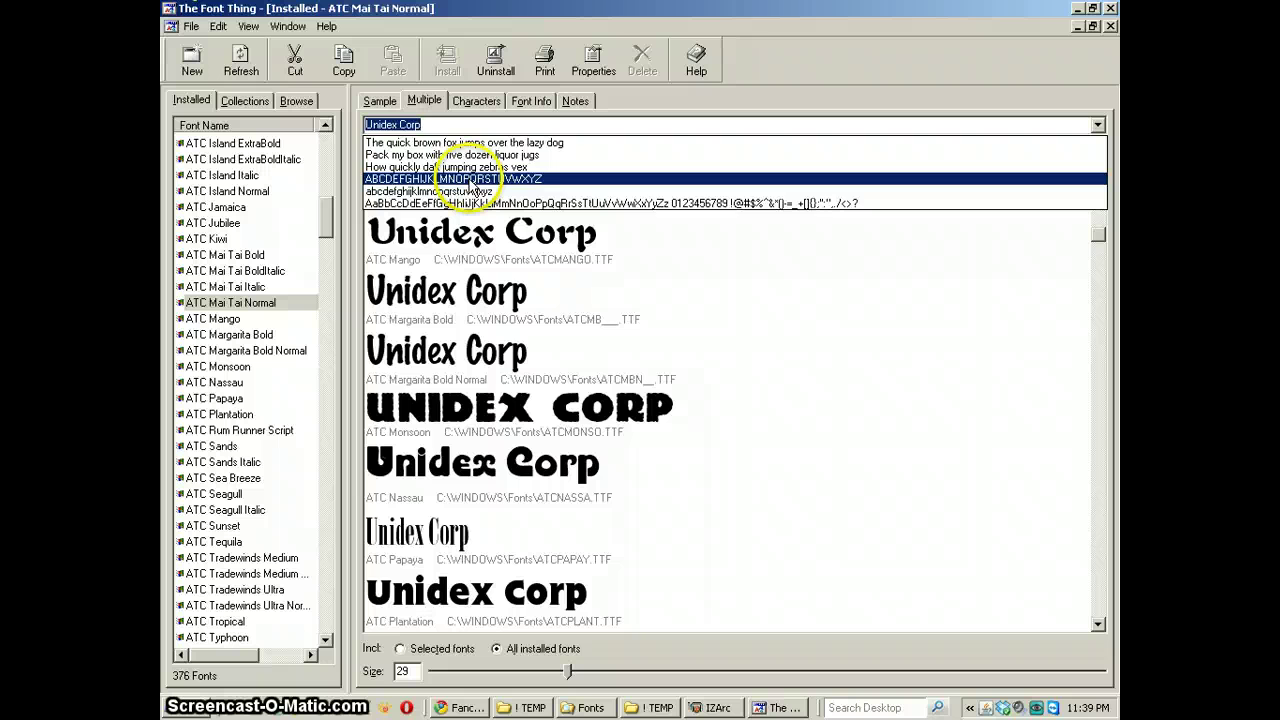
click(463, 203)
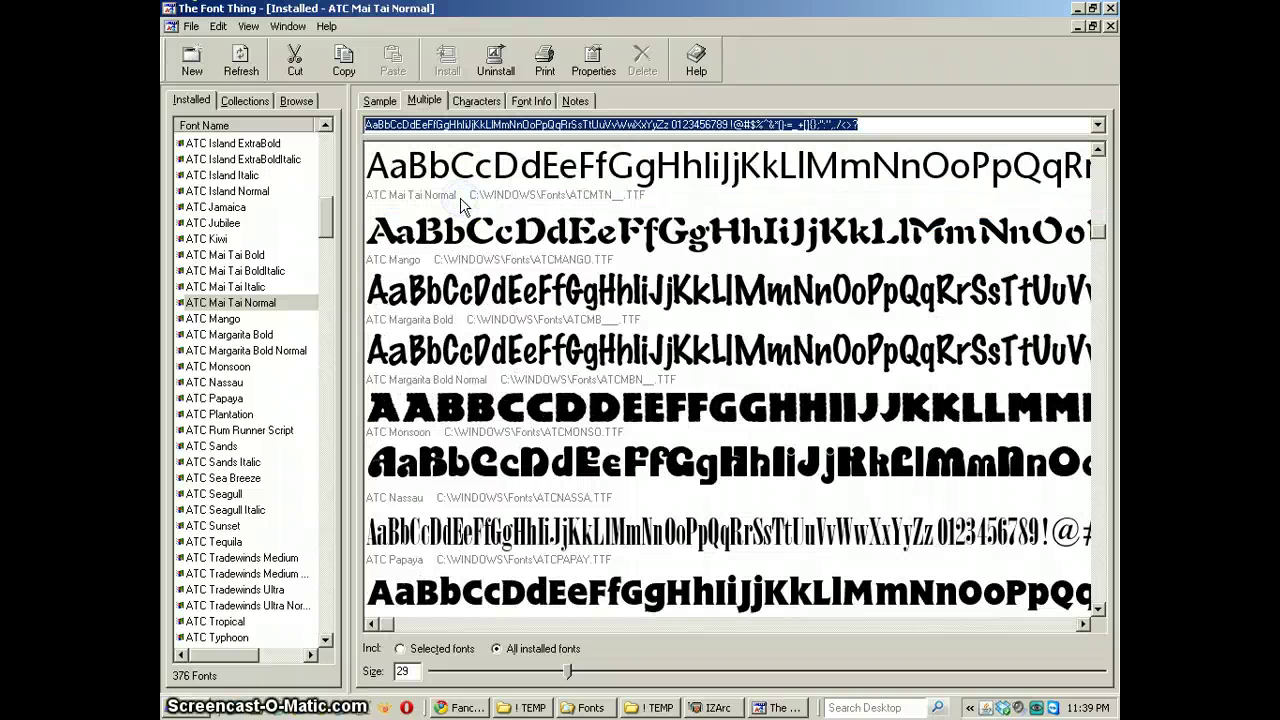
click(548, 67)
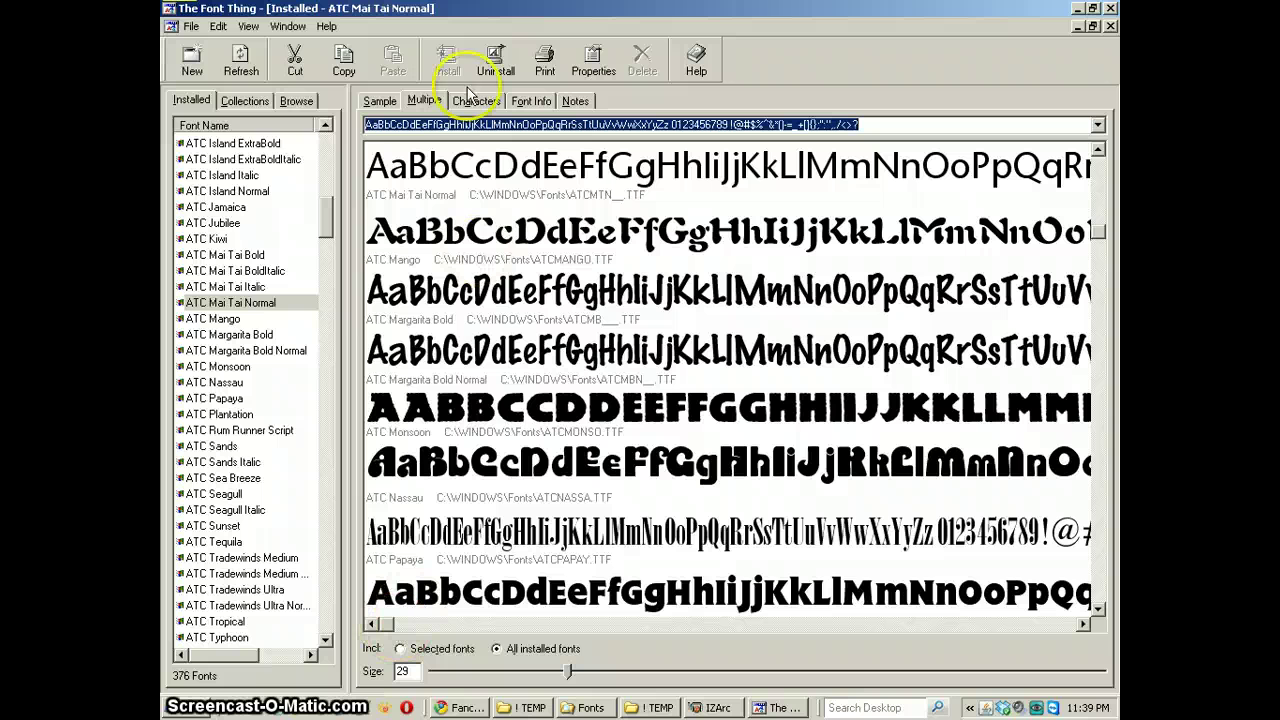
click(193, 28)
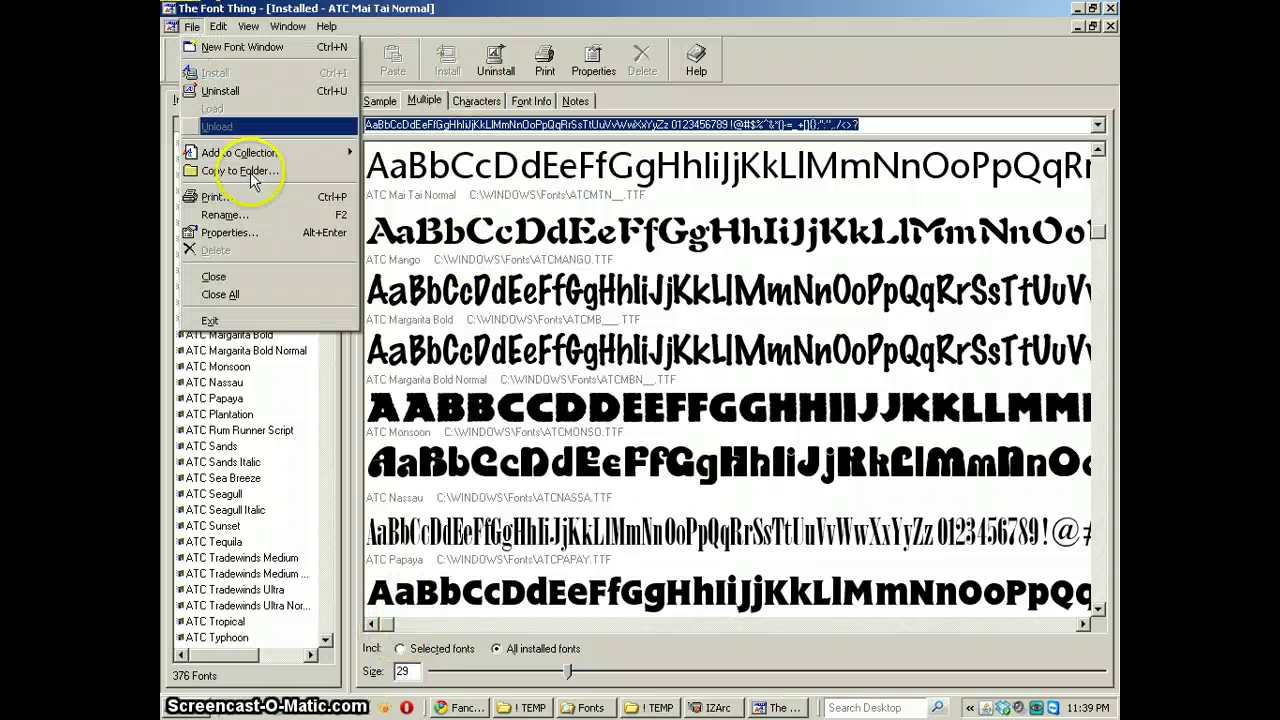
key(Escape)
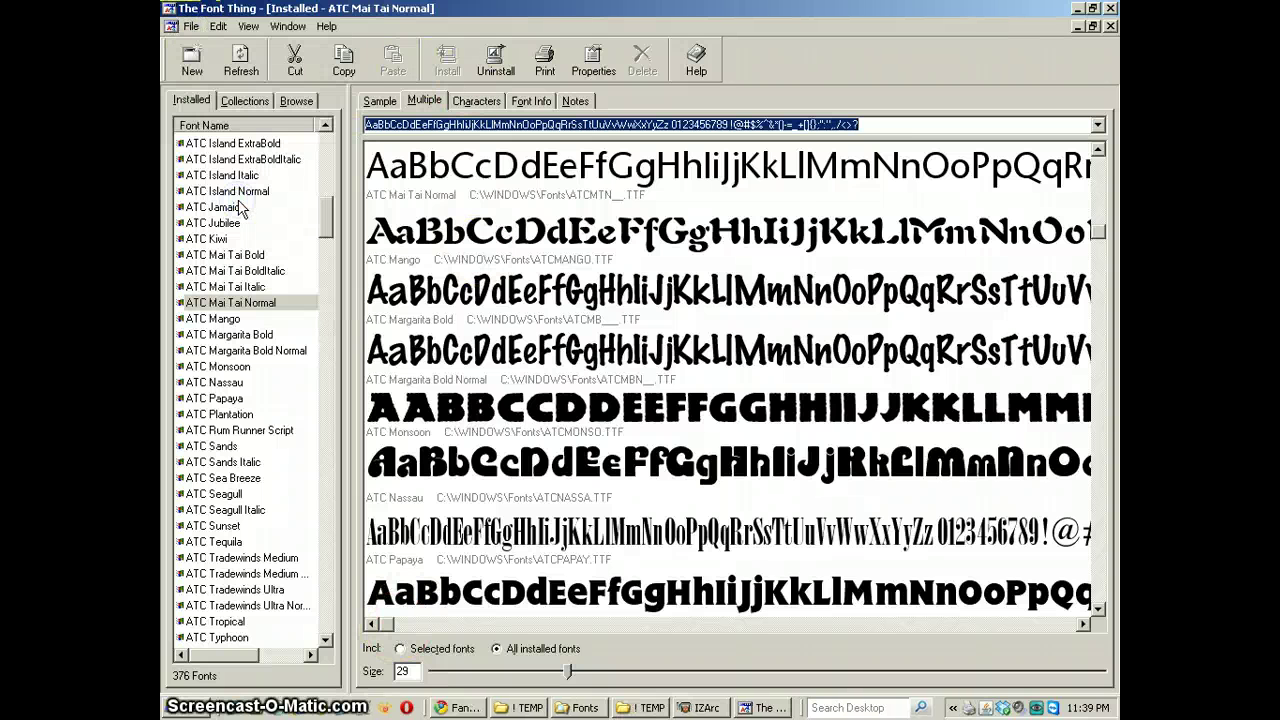
Step: View the general, security and summary properties of the ATC Mai Tai Normal font file and close them
click(188, 28)
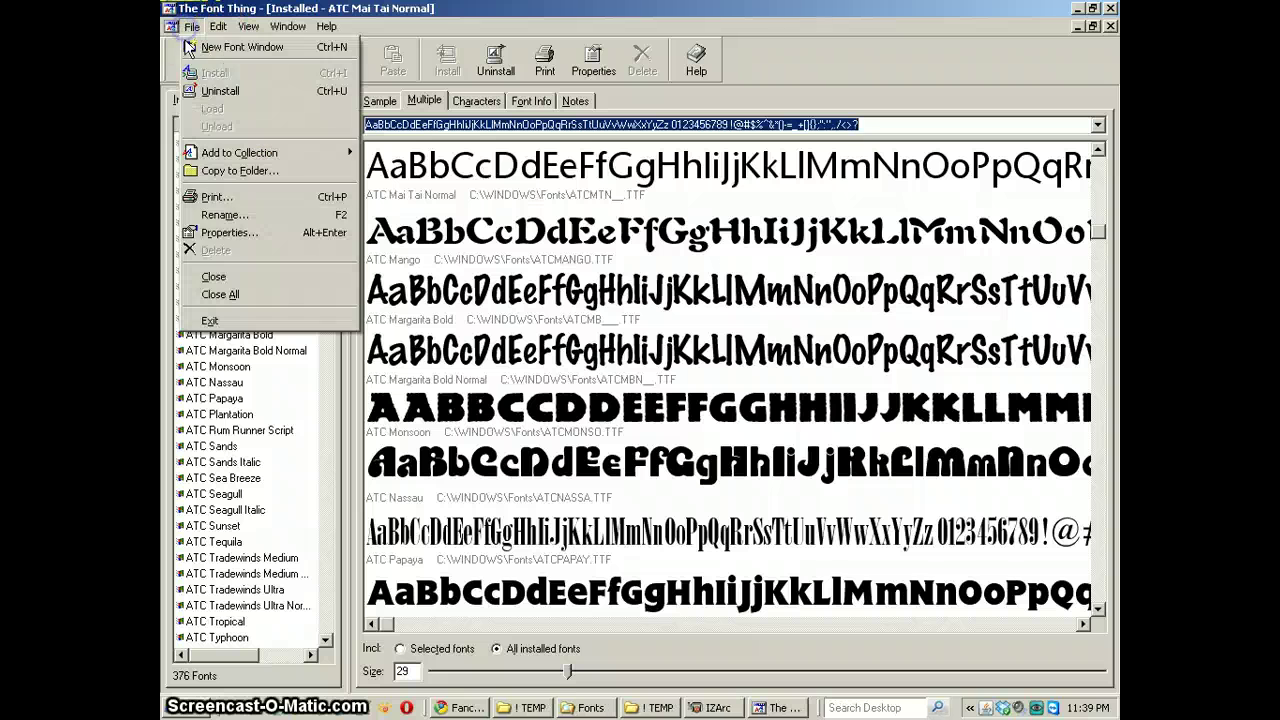
click(233, 234)
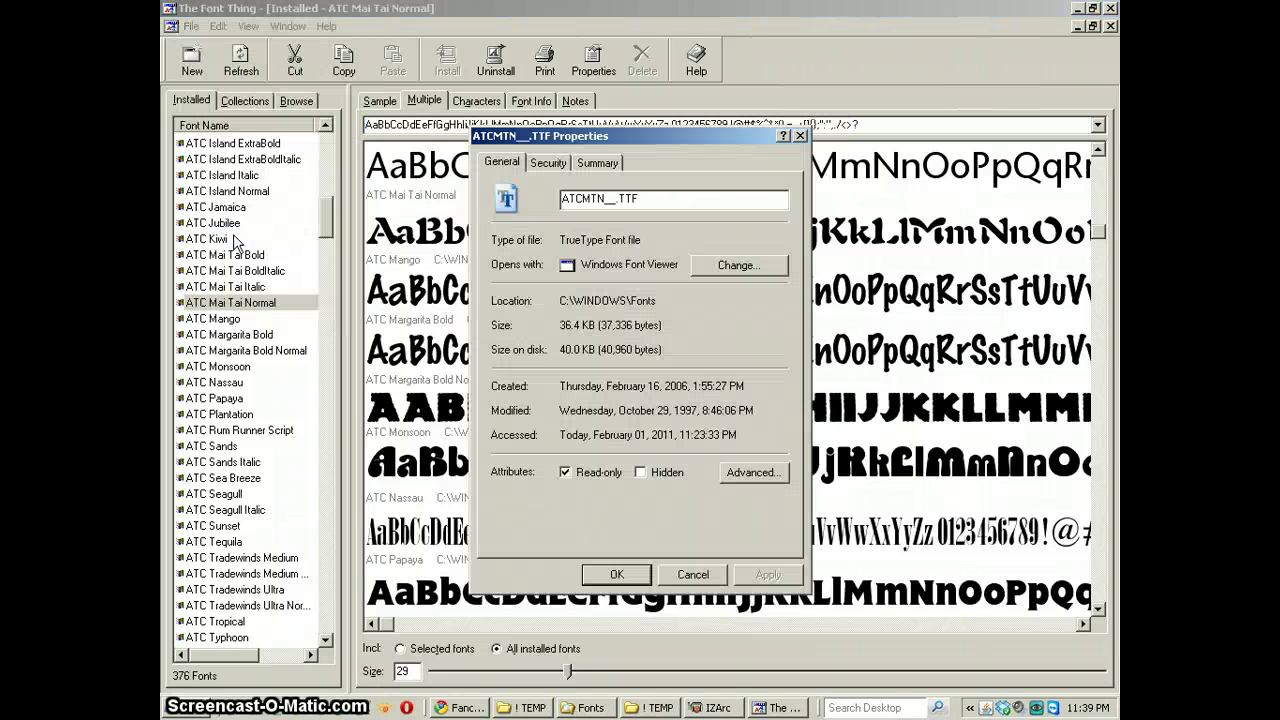
click(548, 162)
click(597, 162)
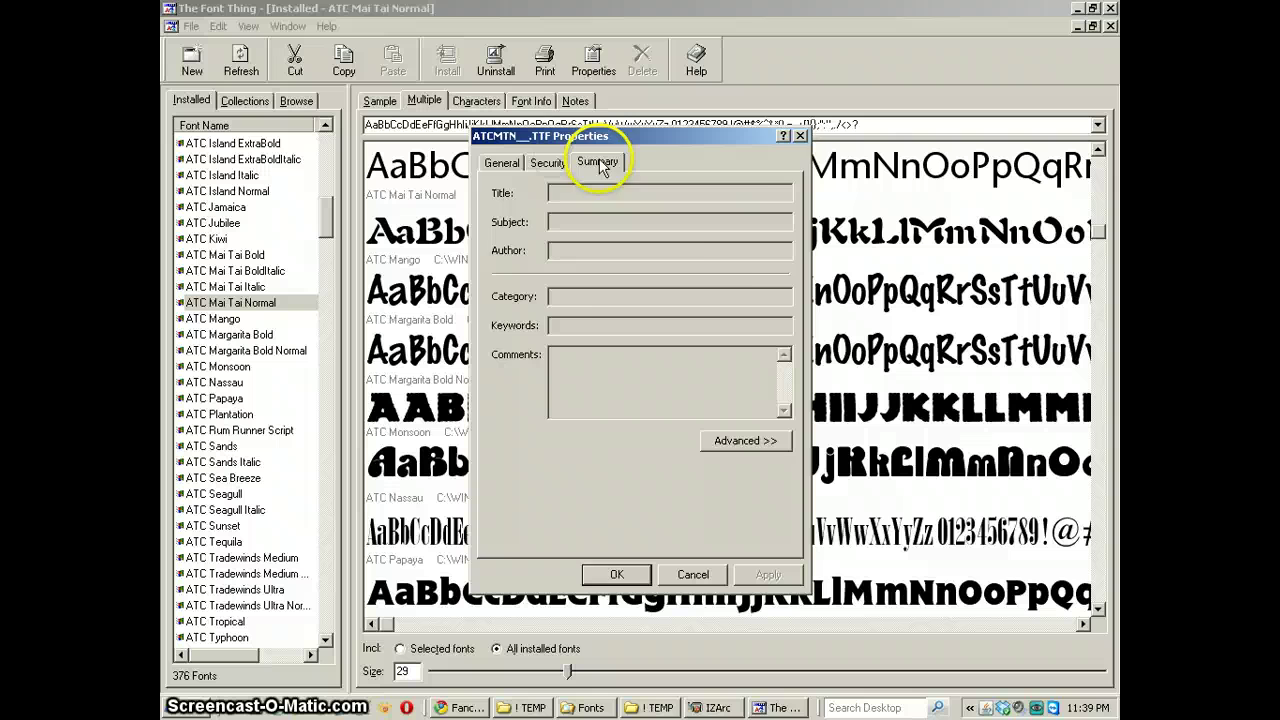
click(800, 136)
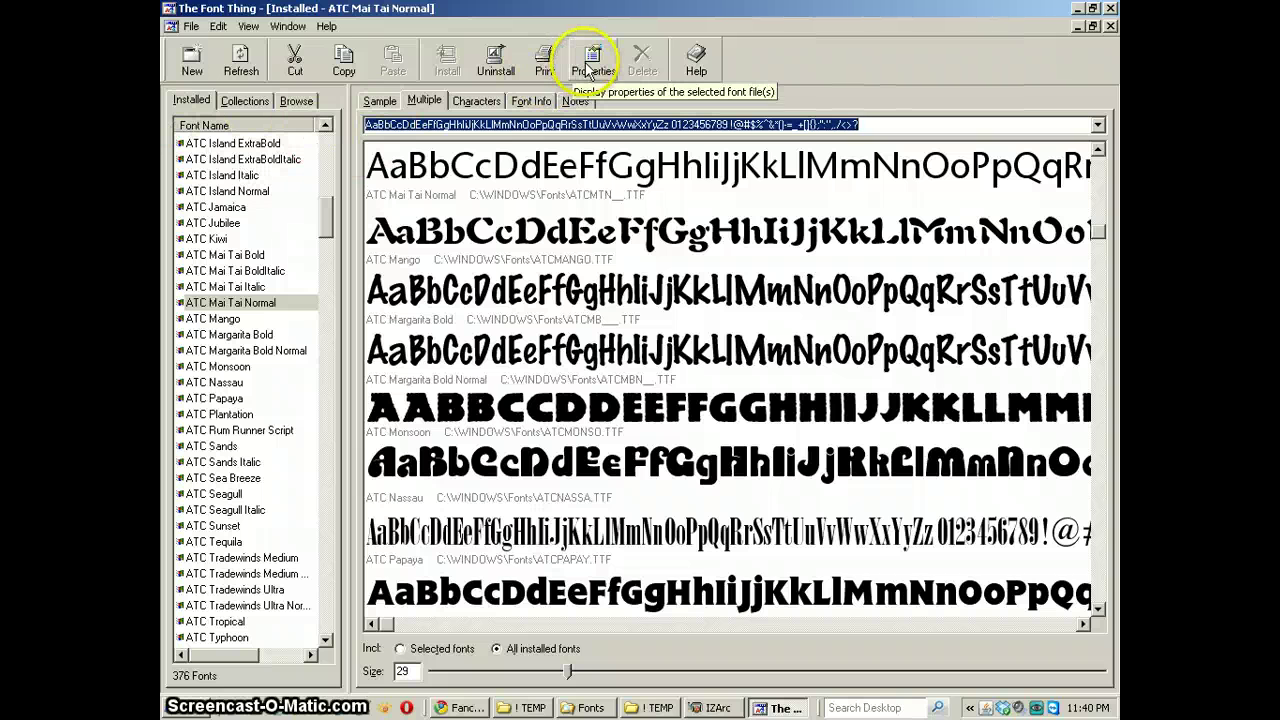
click(290, 27)
mouse_move(329, 28)
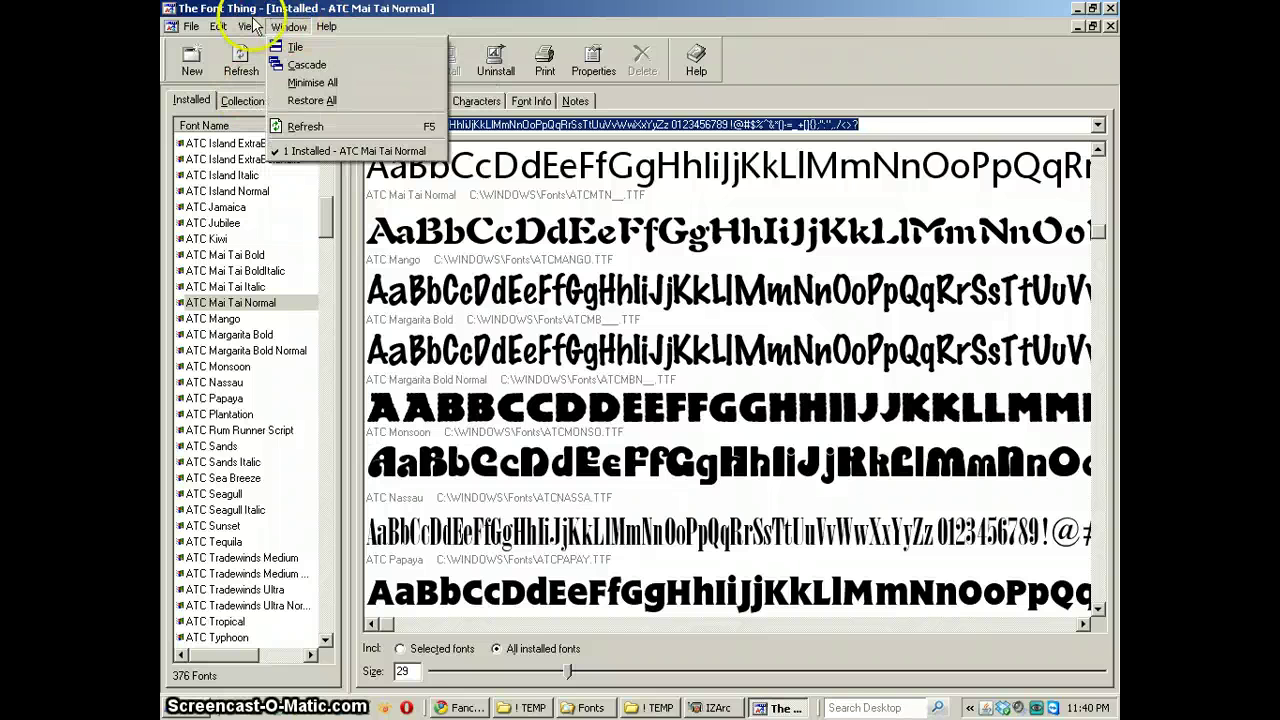
mouse_move(249, 30)
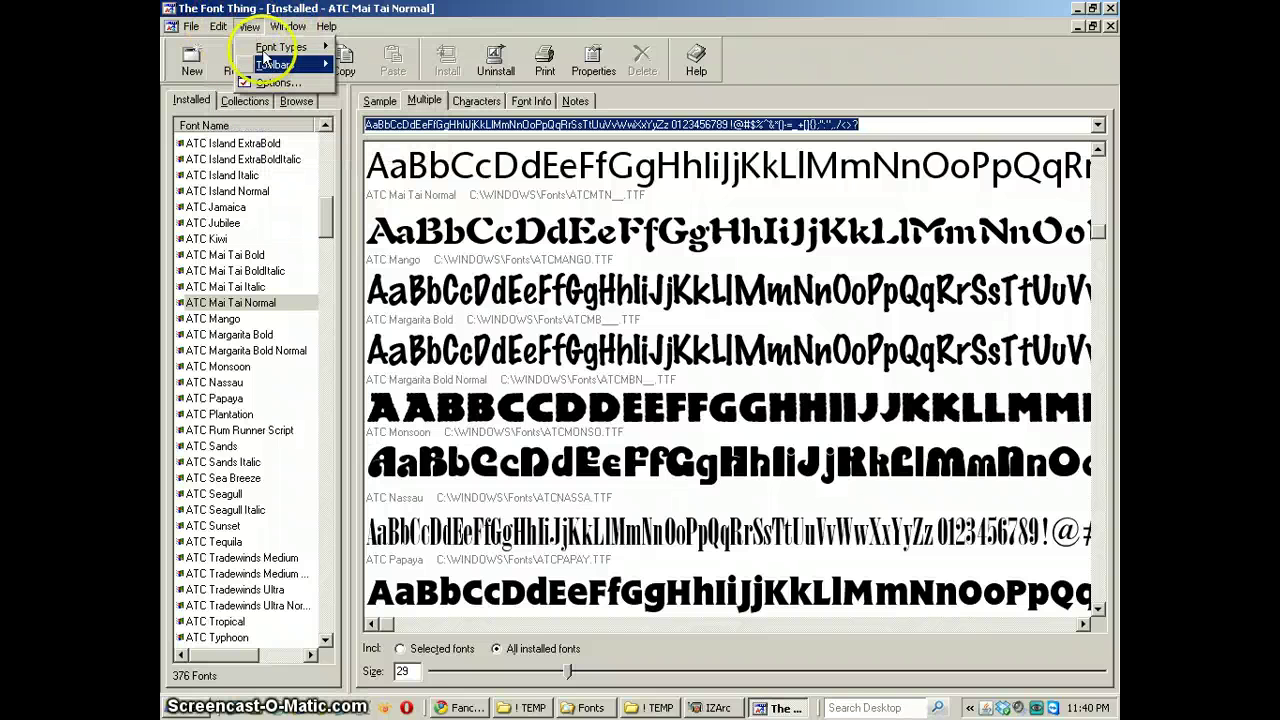
mouse_move(263, 68)
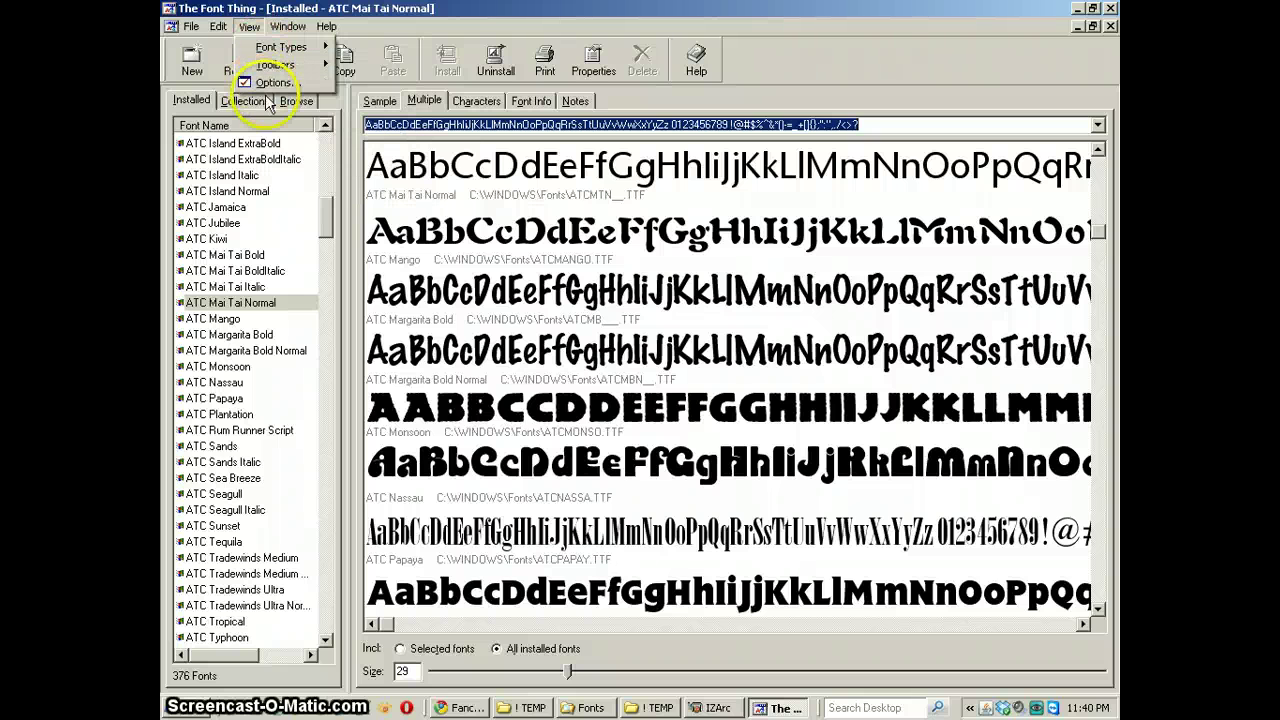
click(487, 231)
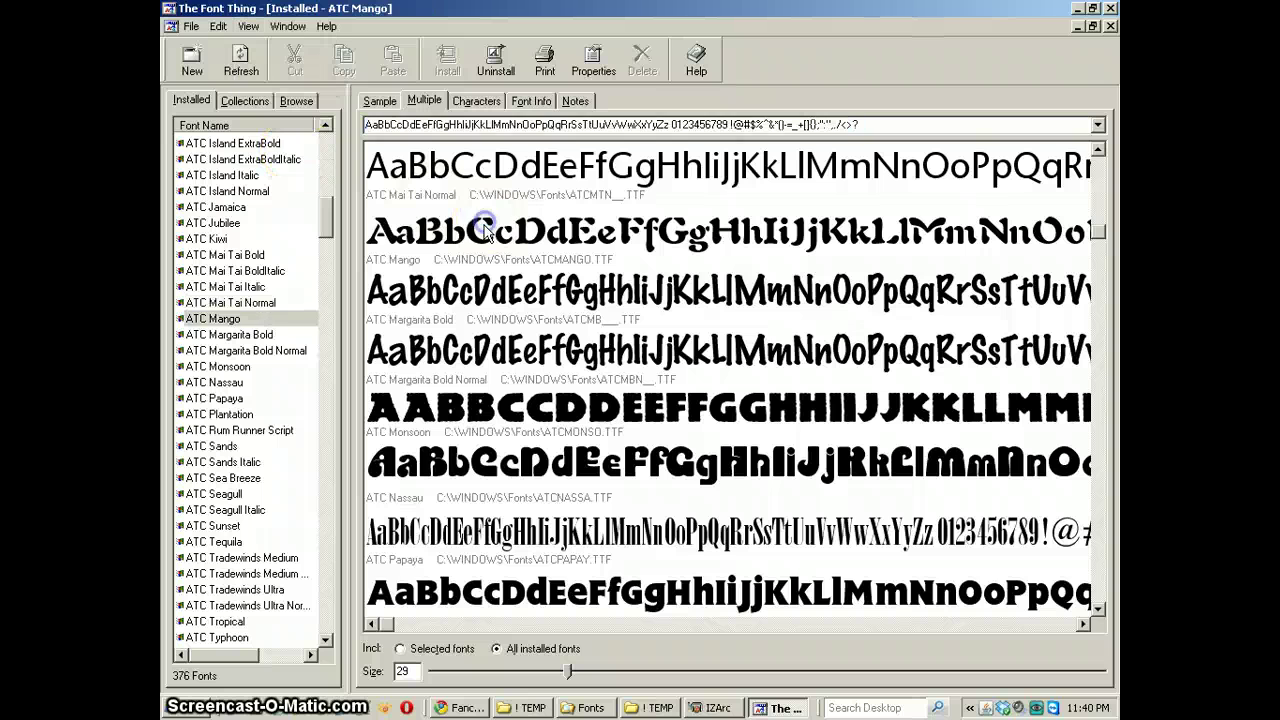
Step: Remove DejaVu Sans Oblique, DejaVu Serif and DejaVu Serif Italic from the MY COOL FONTS collection
click(245, 100)
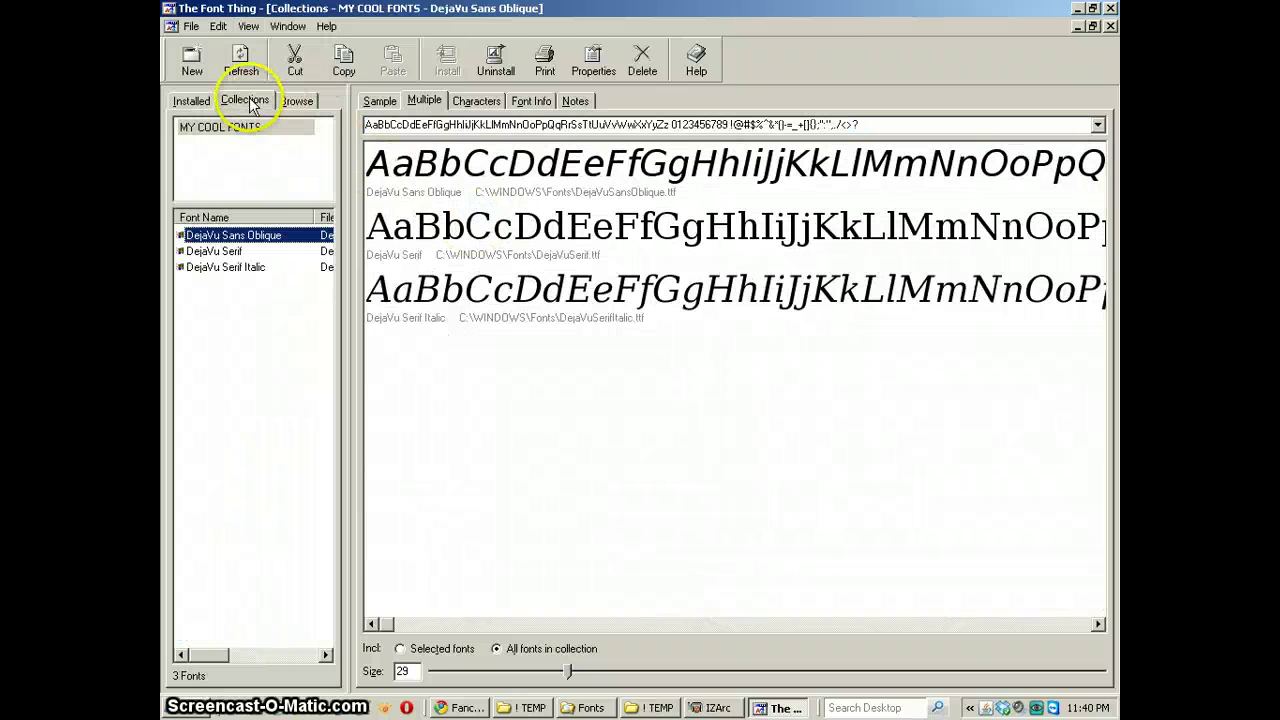
click(220, 127)
click(203, 163)
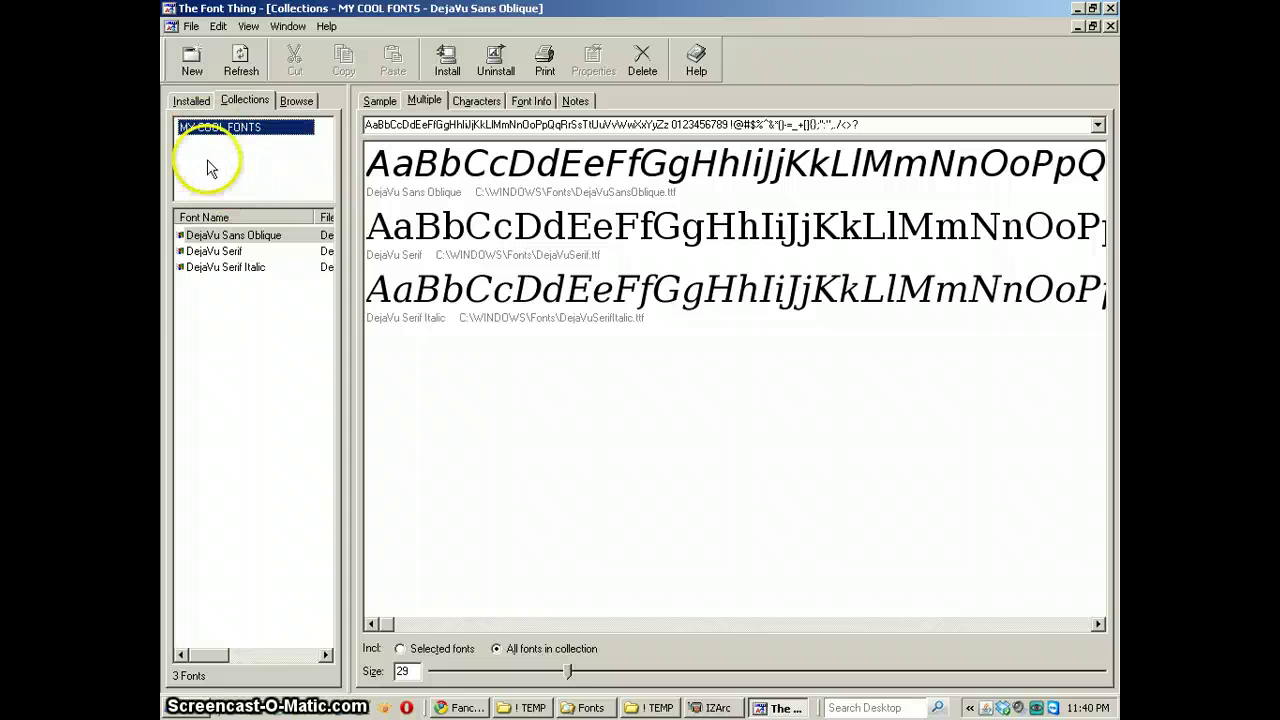
click(205, 130)
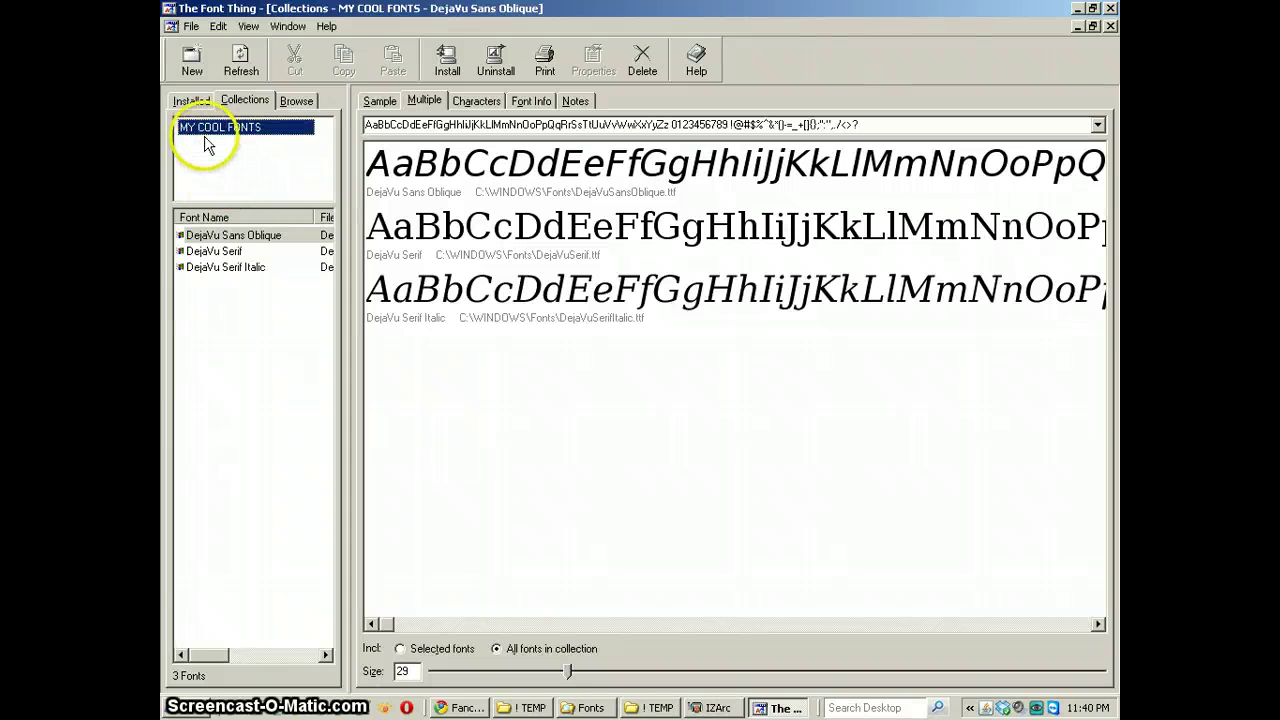
click(207, 237)
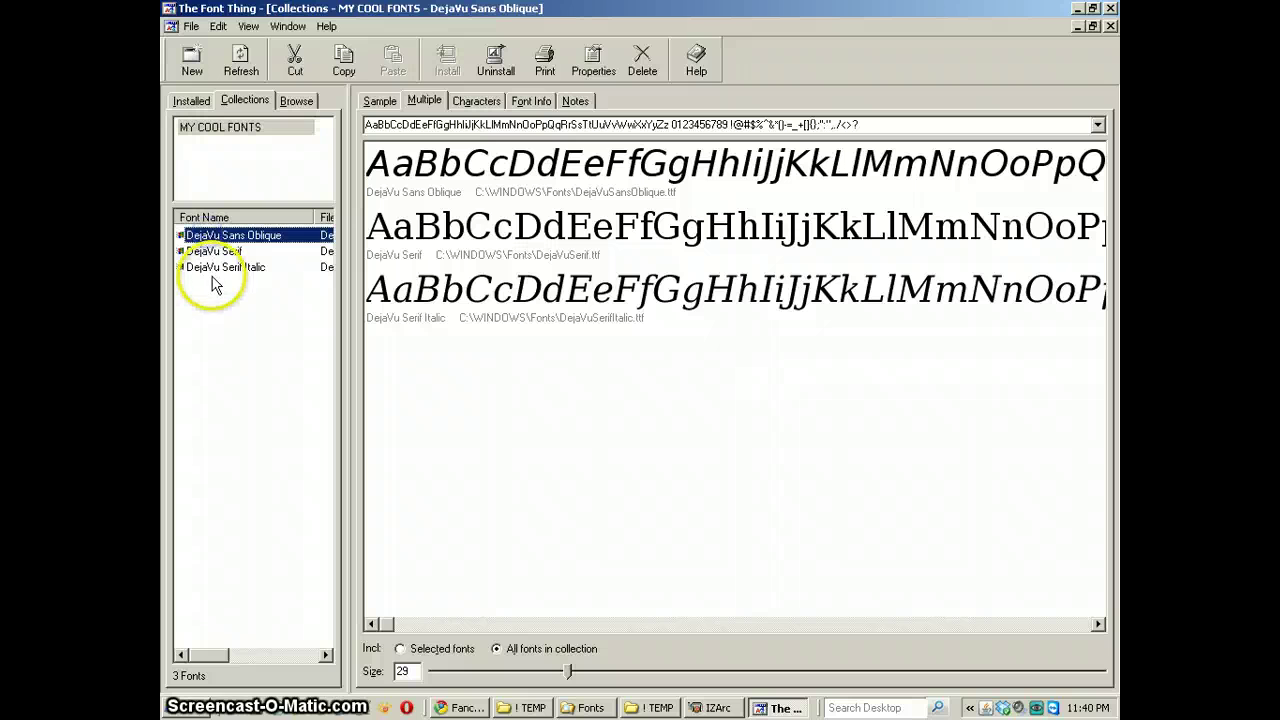
shift+click(207, 268)
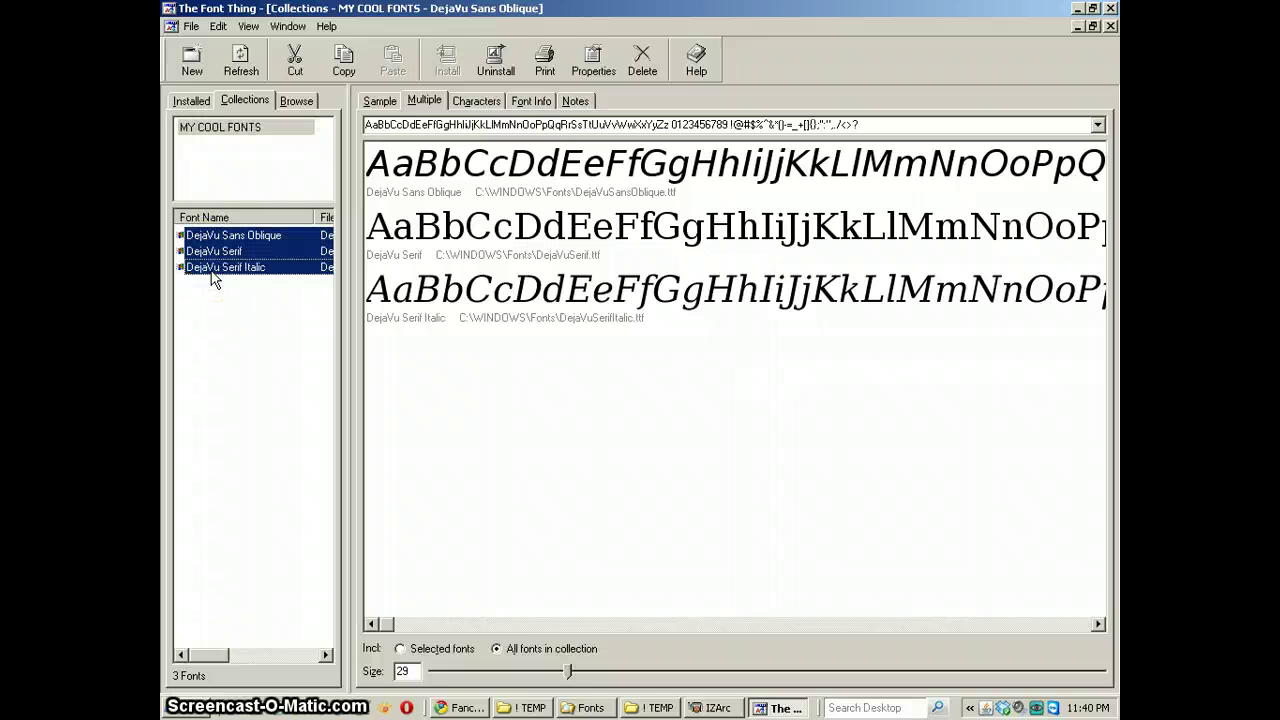
key(Delete)
Step: Delete the emptied MY COOL FONTS collection
click(206, 131)
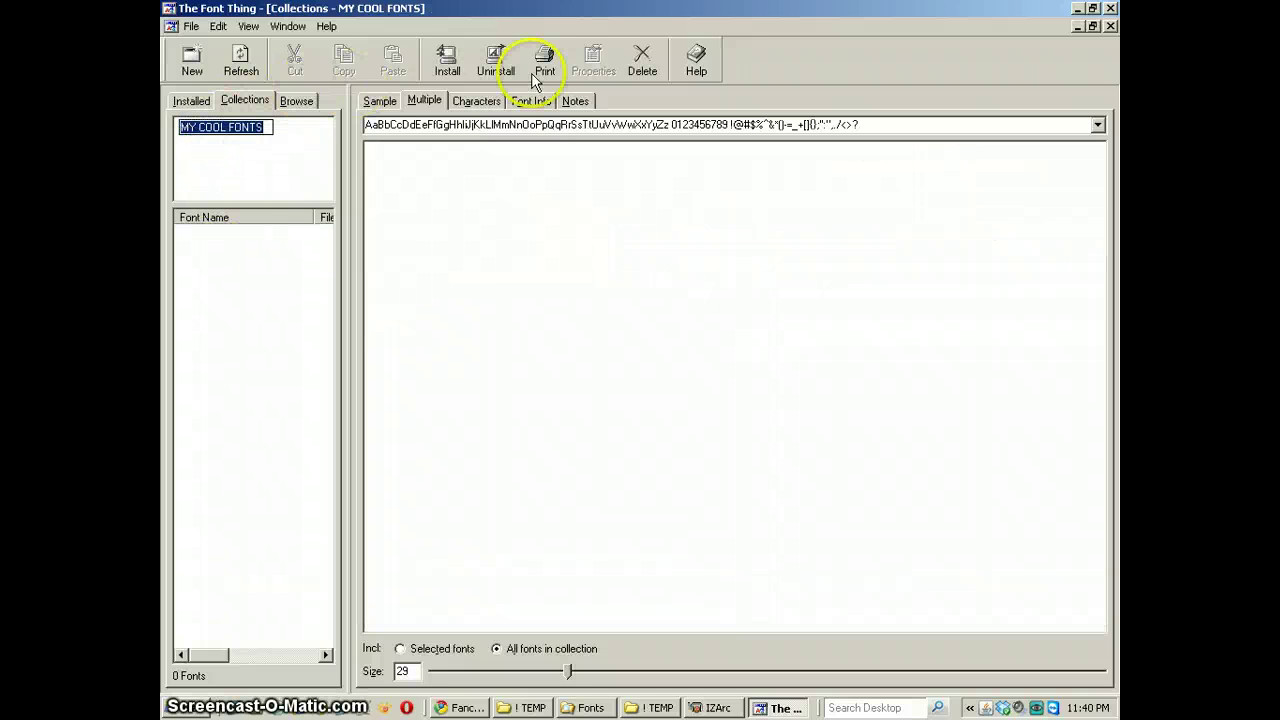
click(642, 60)
click(600, 390)
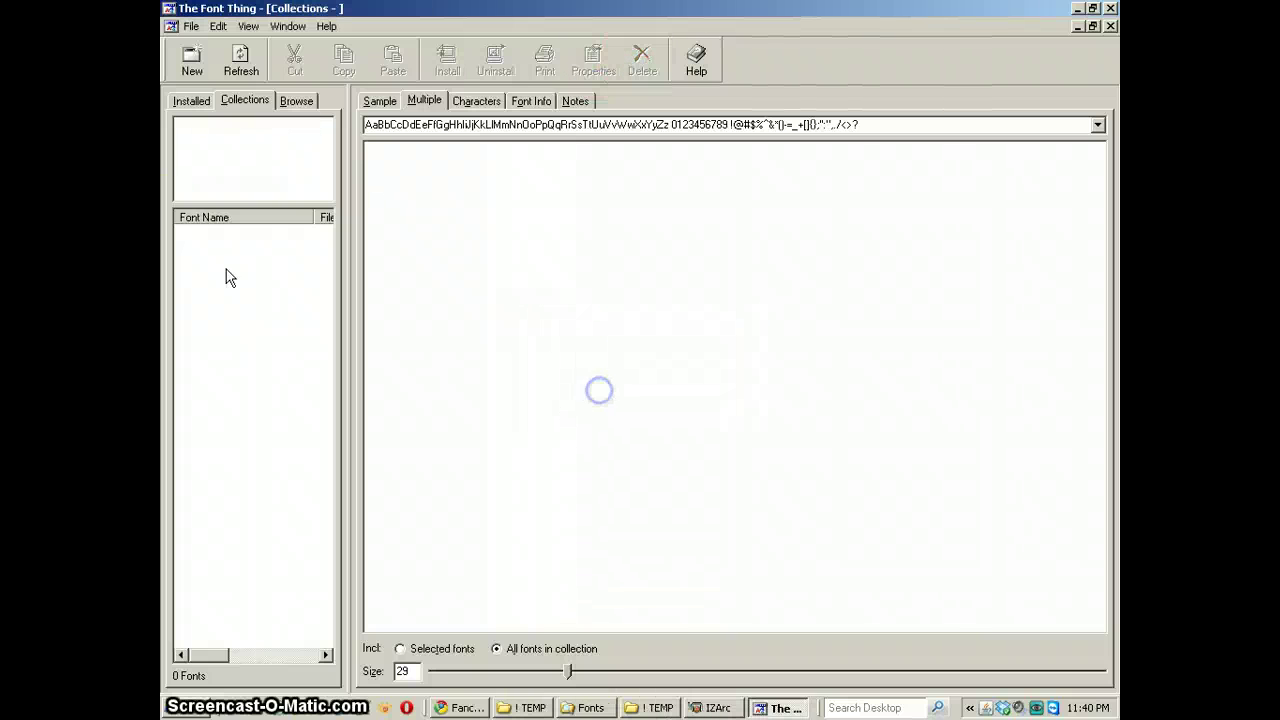
click(262, 154)
click(210, 130)
click(217, 155)
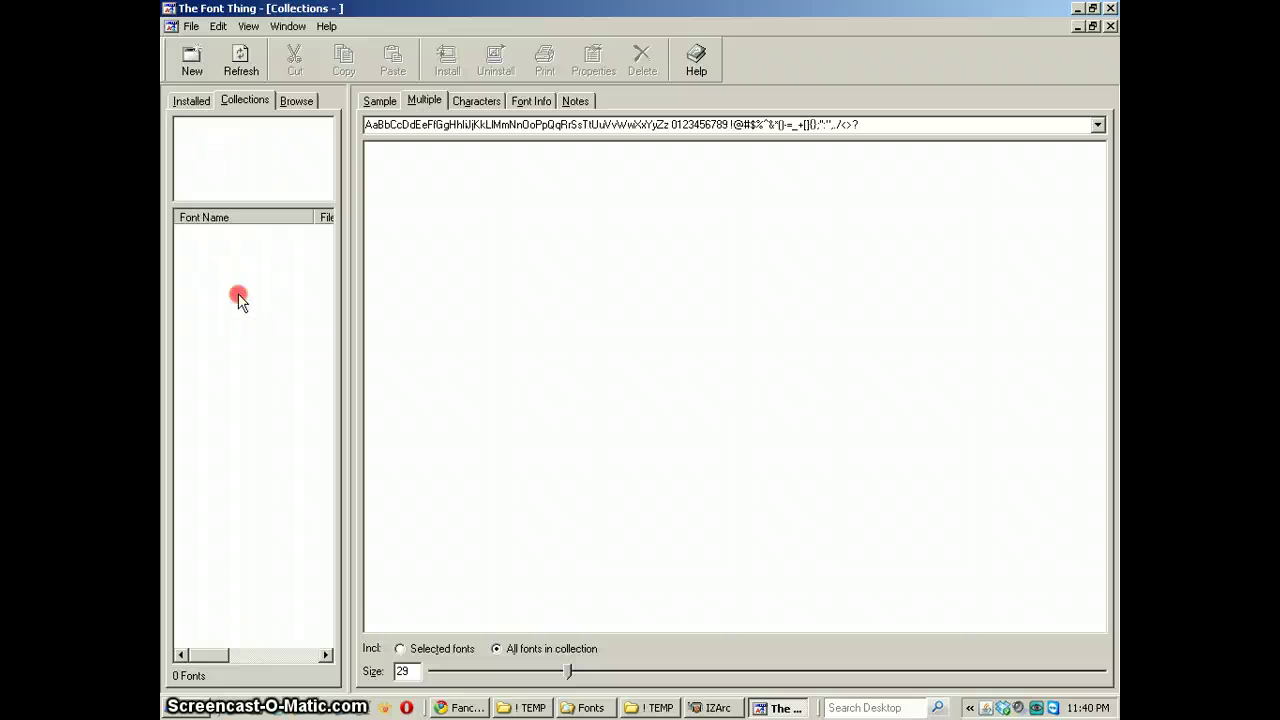
right_click(240, 300)
click(282, 450)
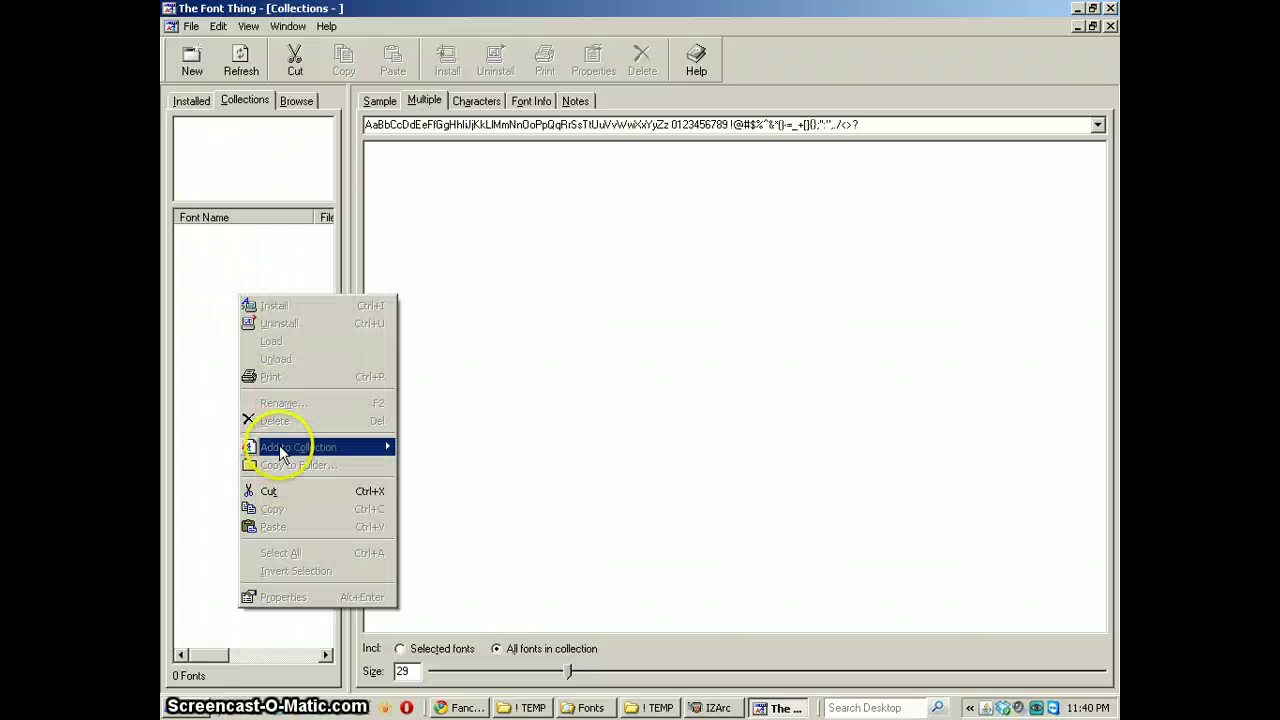
click(191, 100)
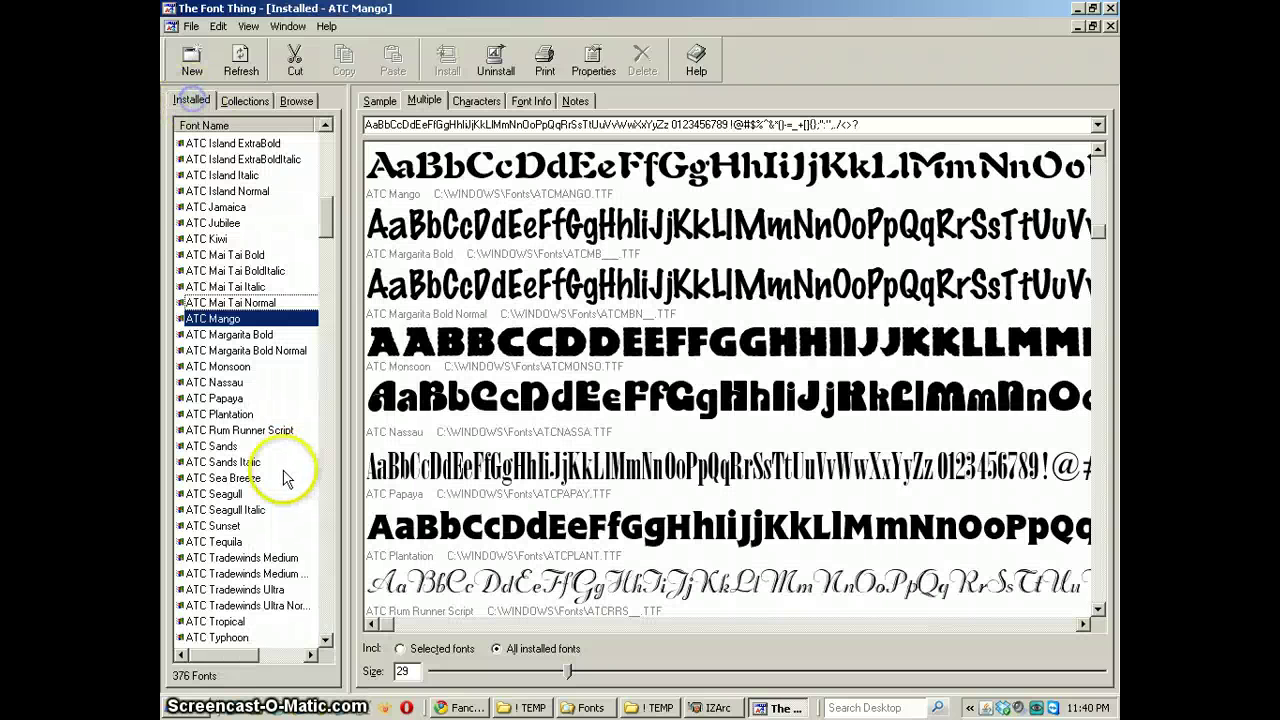
right_click(285, 478)
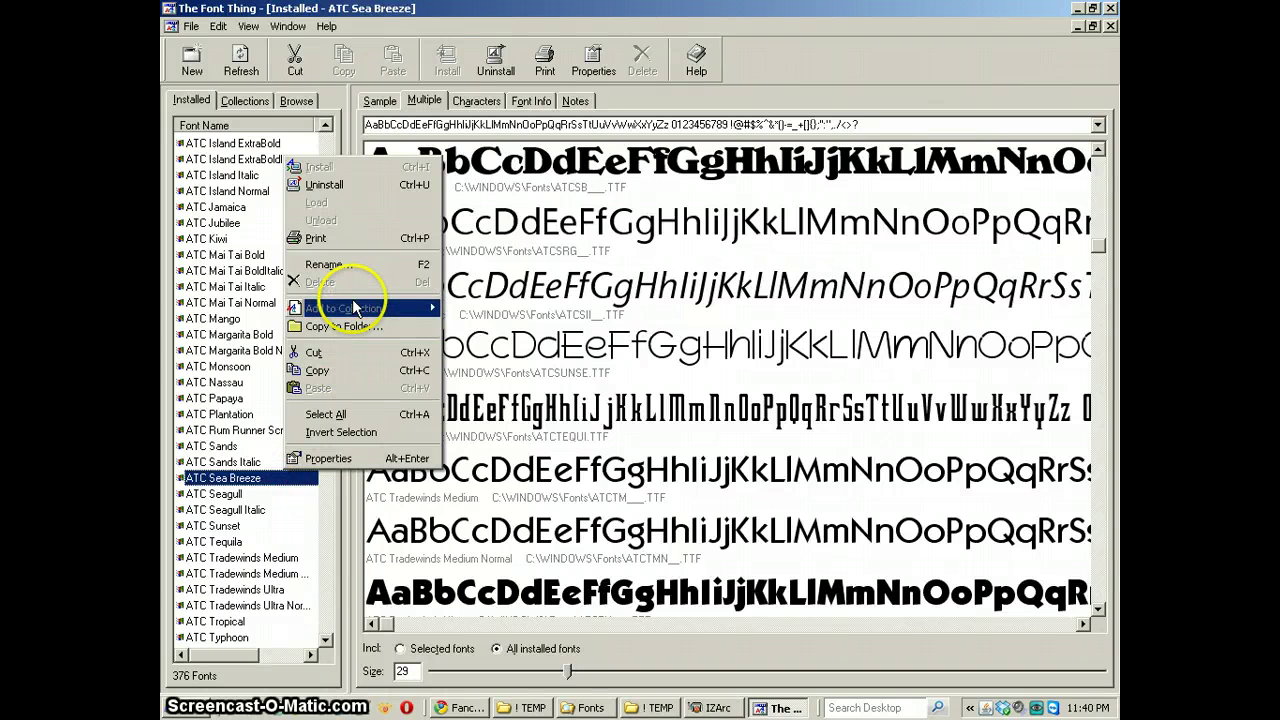
Step: Create a new font collection named "MY COOL FONTS"
click(244, 100)
right_click(240, 118)
right_click(198, 147)
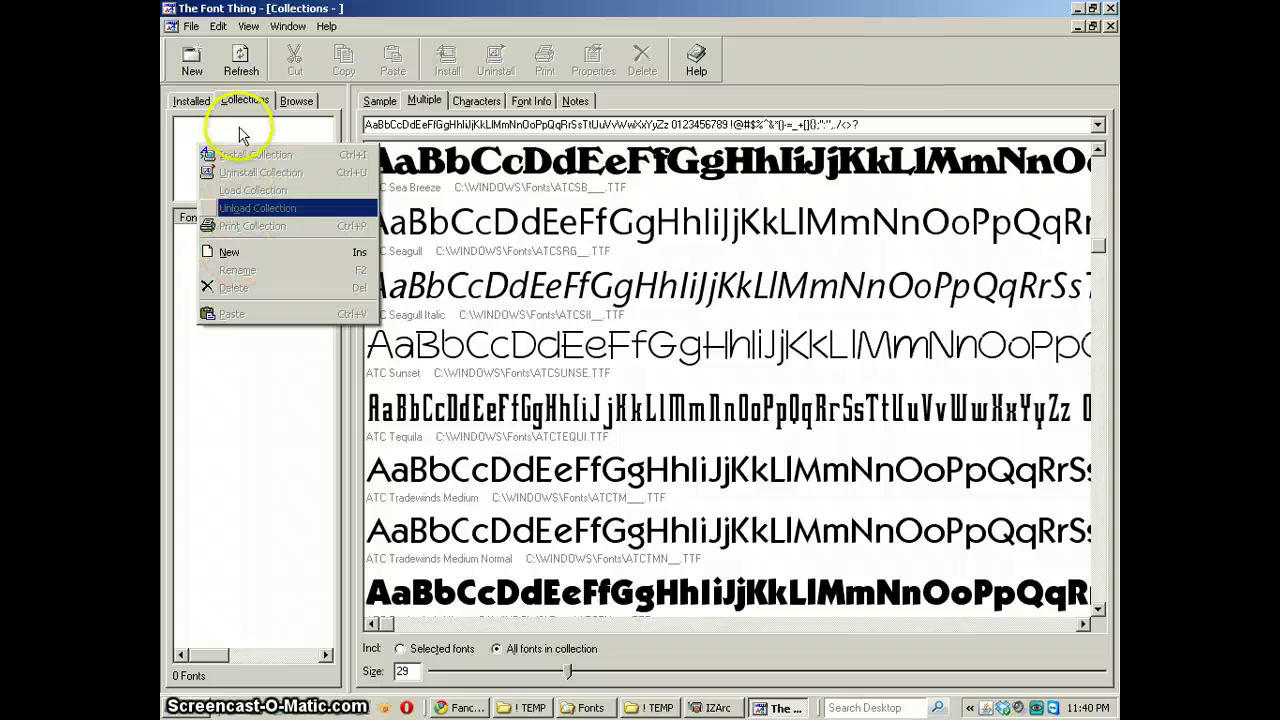
click(251, 255)
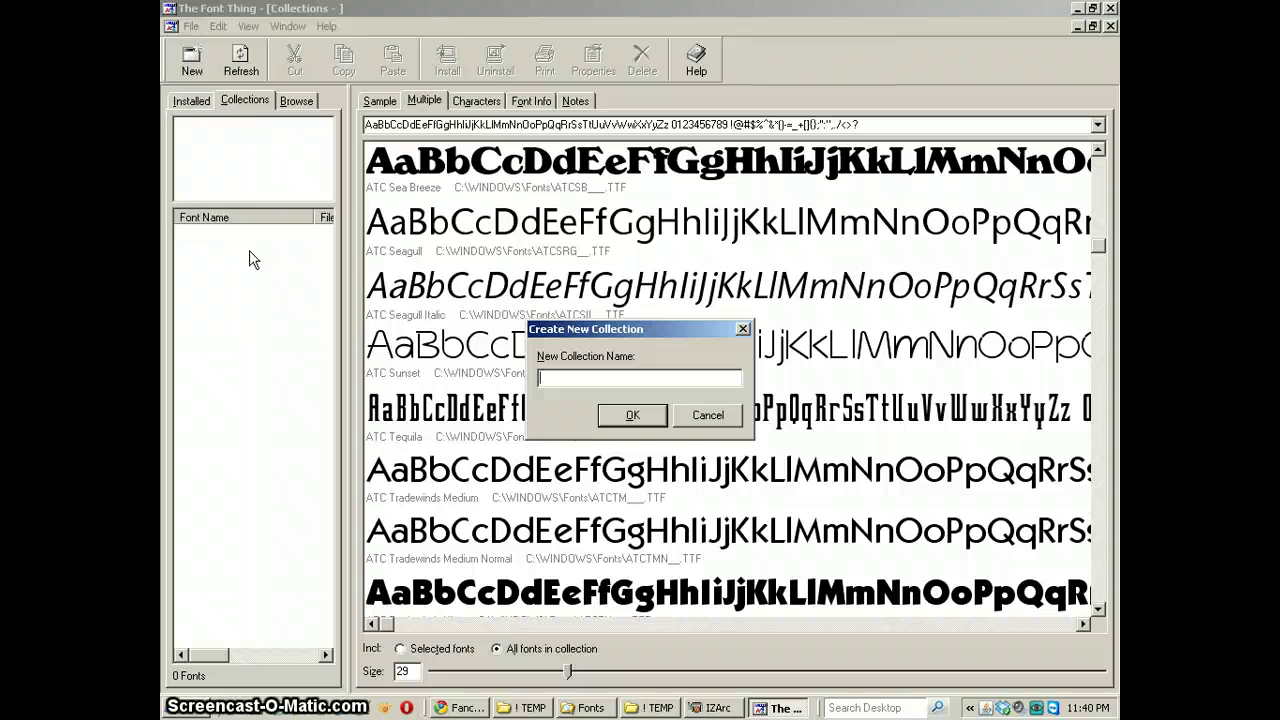
text(MY COOL FONT)
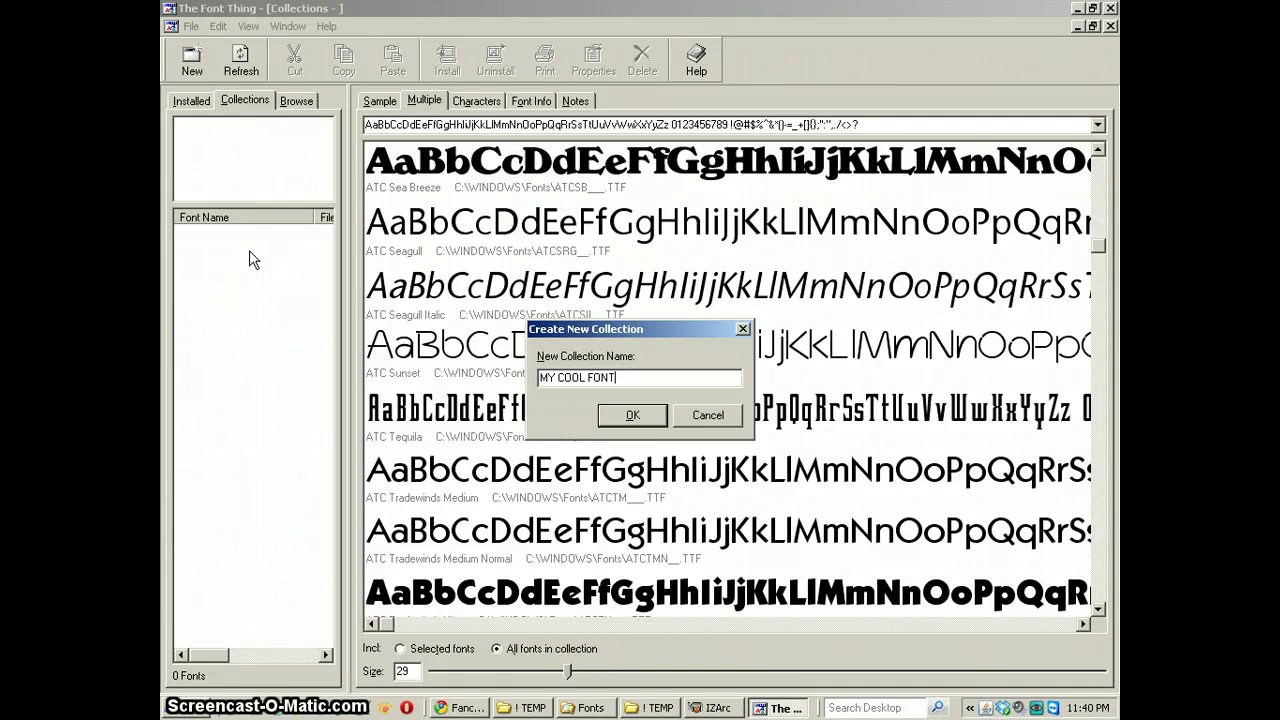
text(S)
key(Return)
Step: Add the installed fonts Imprint MT Shadow, Kartika, Kunstler Script and Magneto Bold to the MY COOL FONTS collection
click(191, 101)
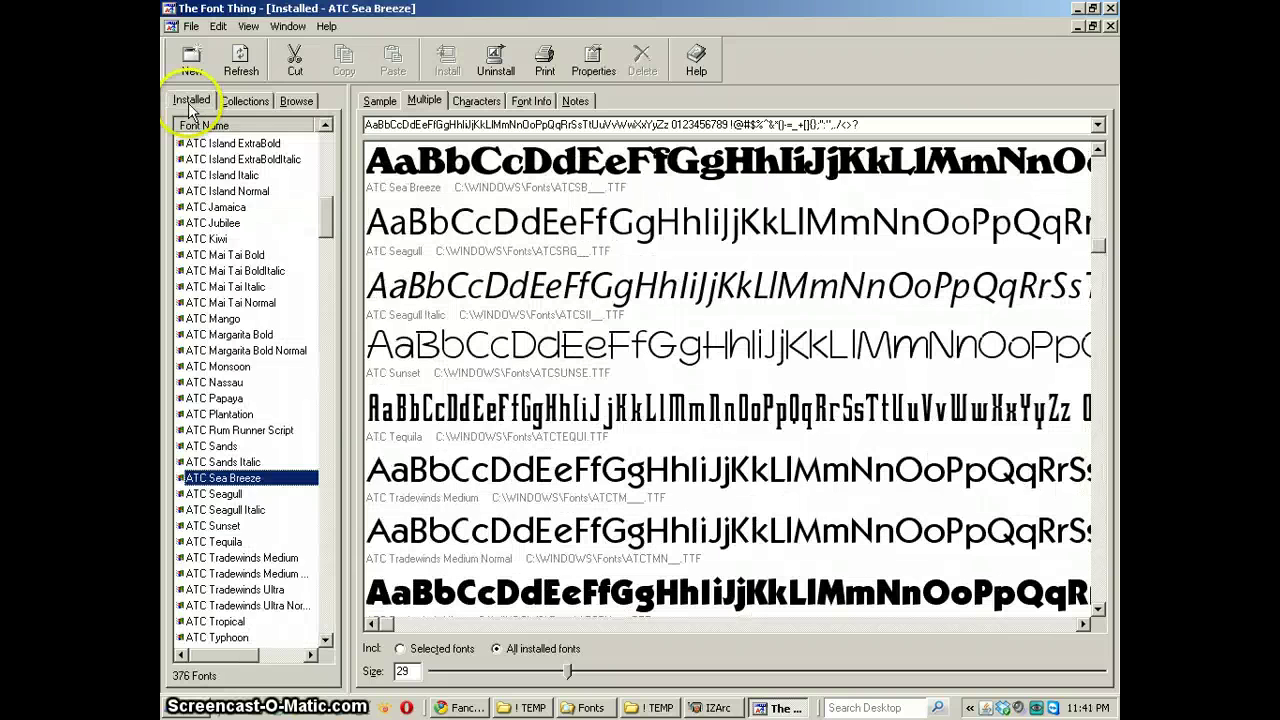
drag(324, 214, 326, 492)
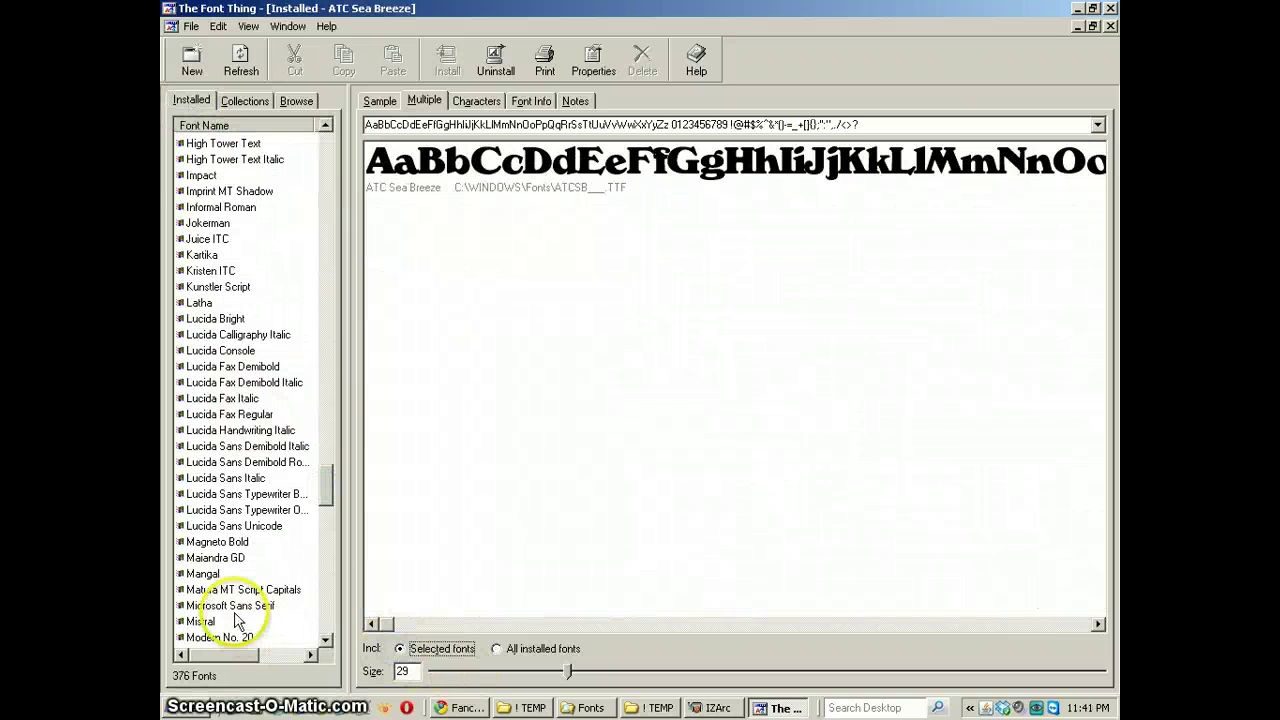
click(208, 543)
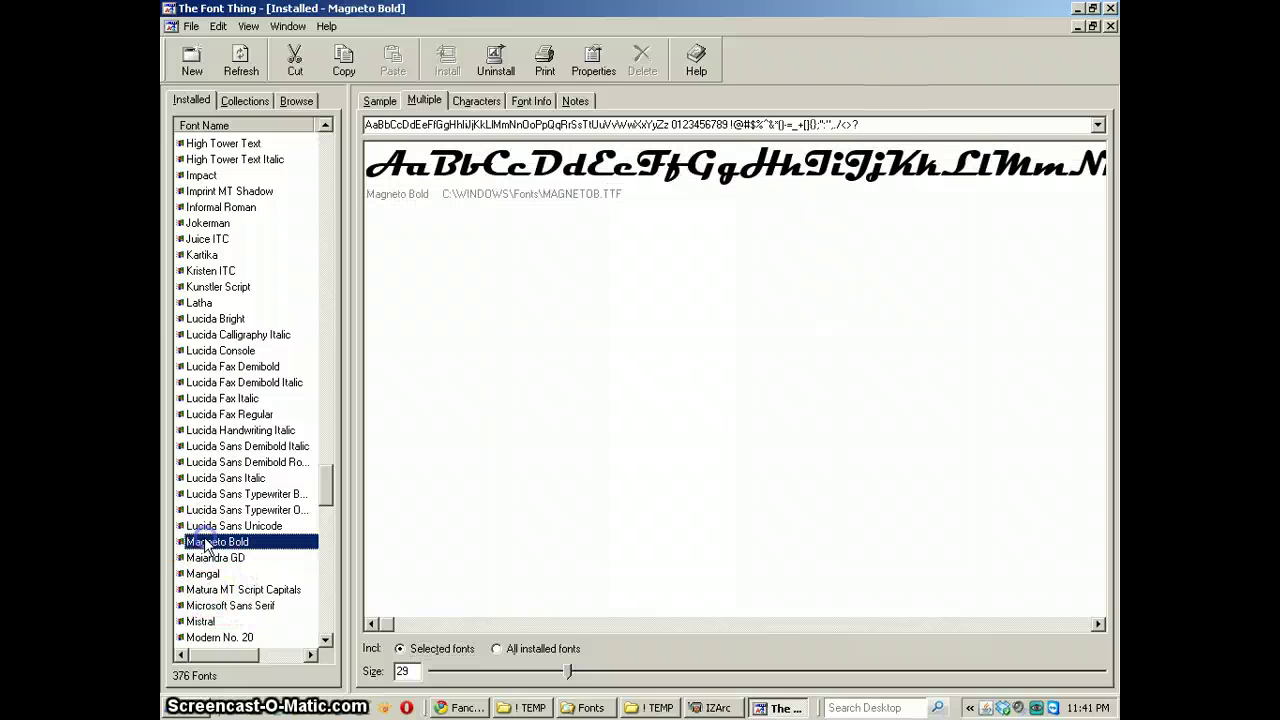
ctrl+click(205, 302)
ctrl+click(209, 288)
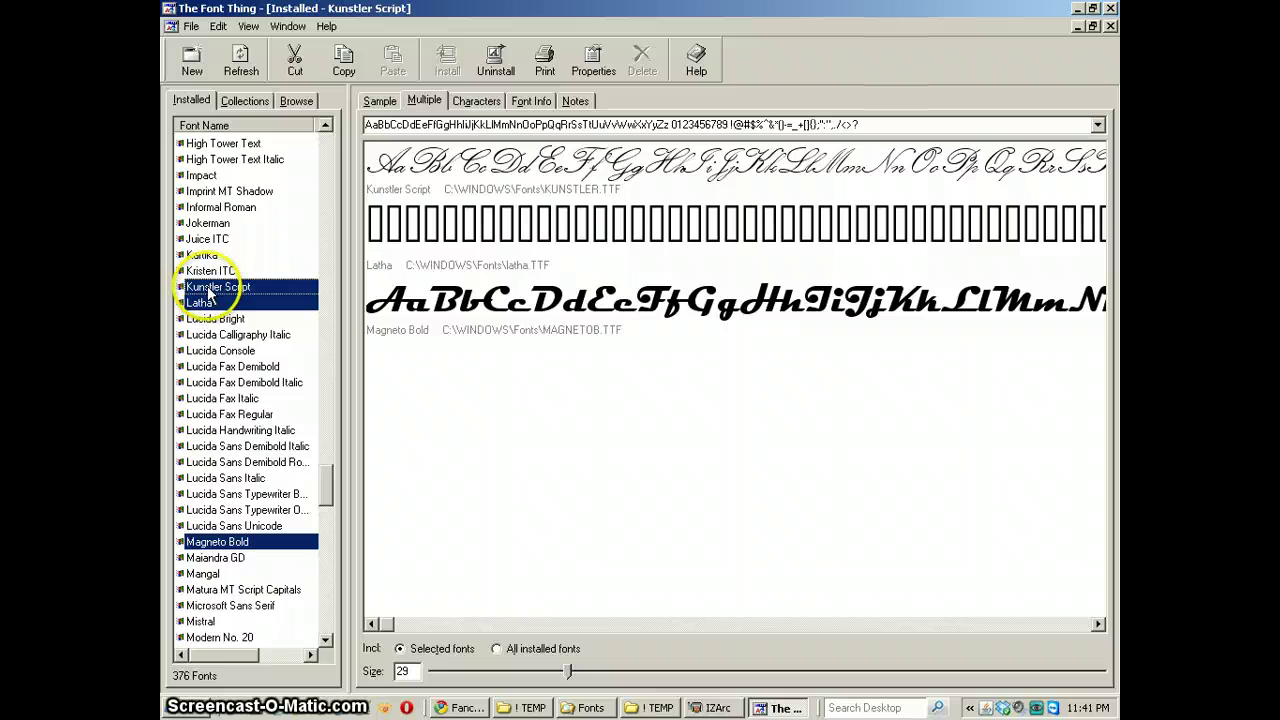
ctrl+click(203, 304)
ctrl+click(203, 256)
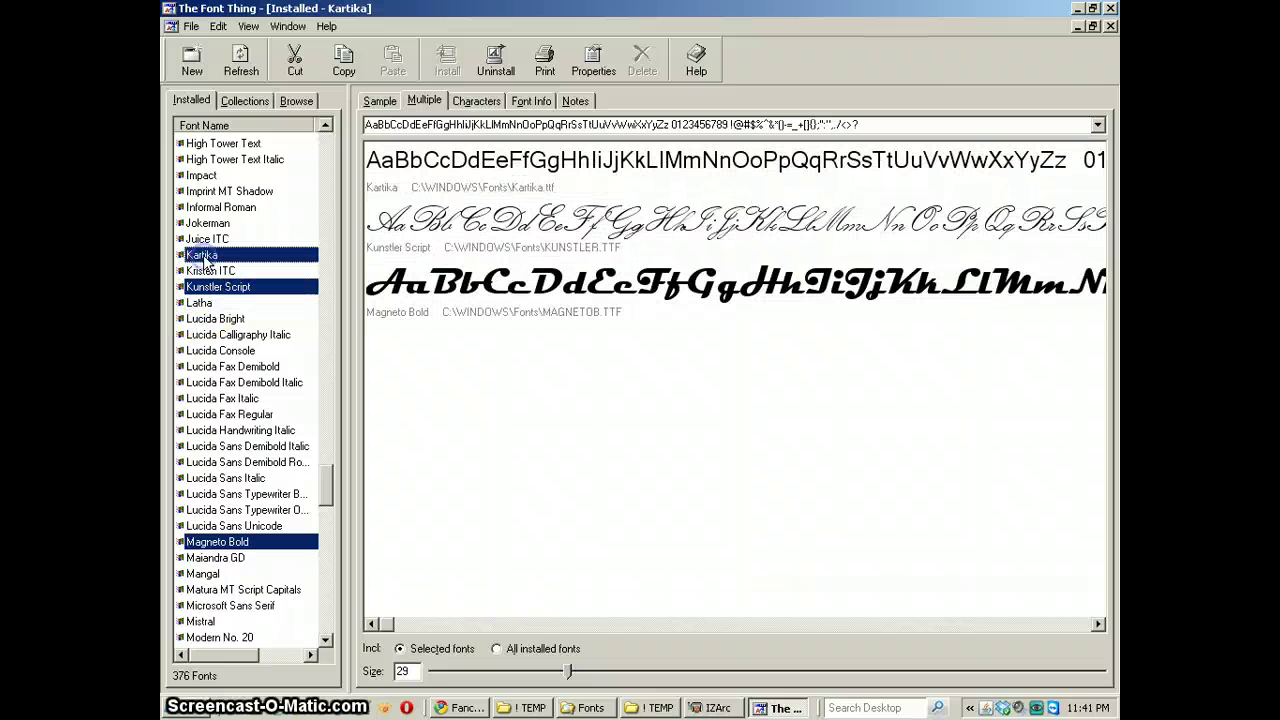
ctrl+click(214, 192)
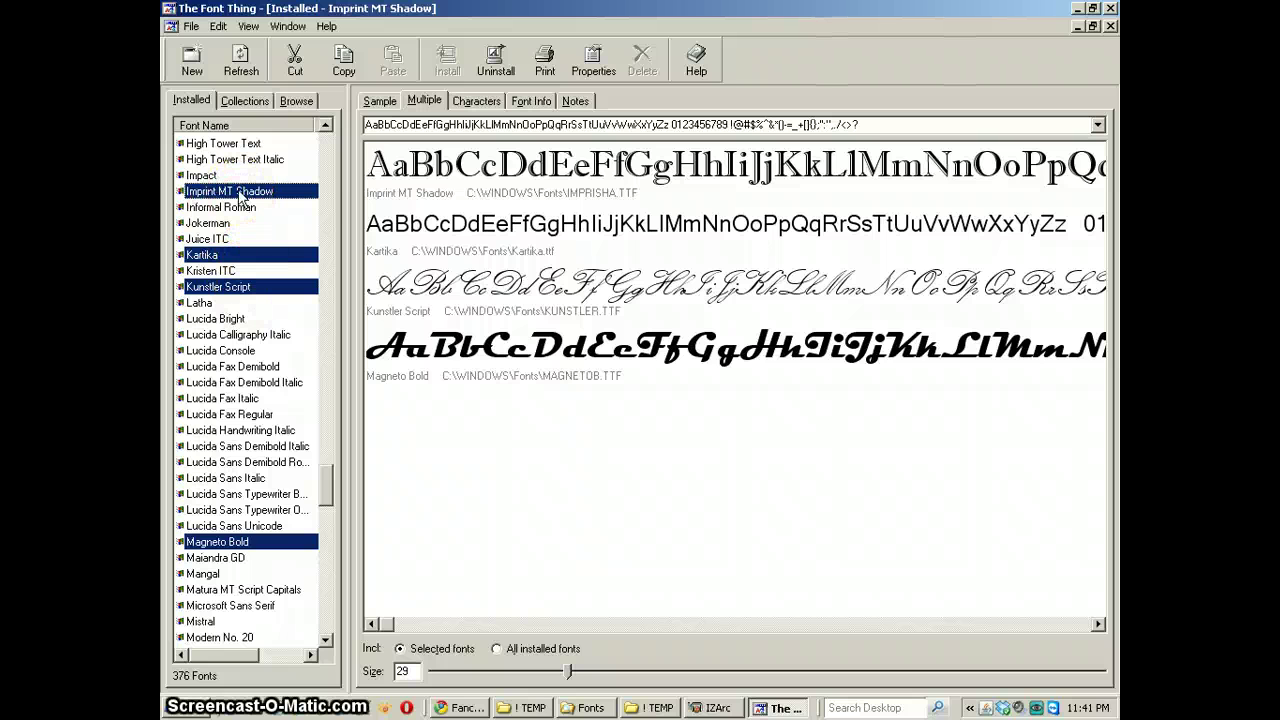
right_click(240, 193)
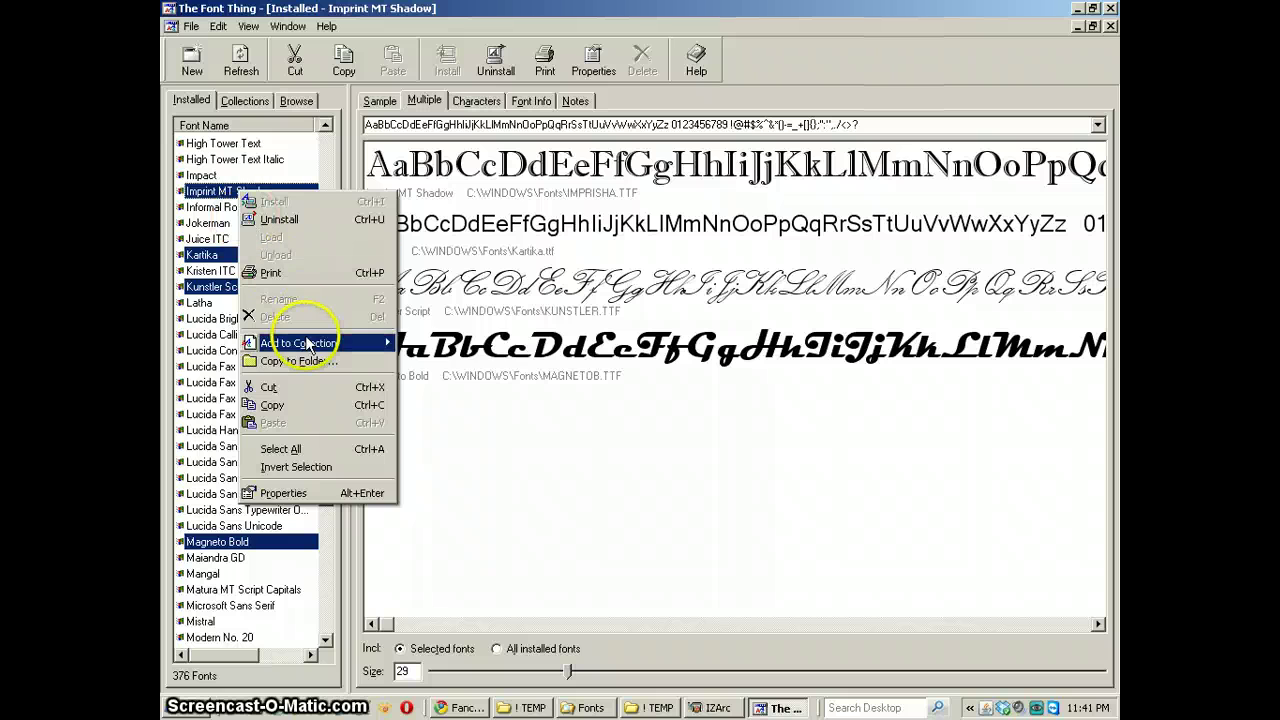
mouse_move(307, 343)
click(437, 346)
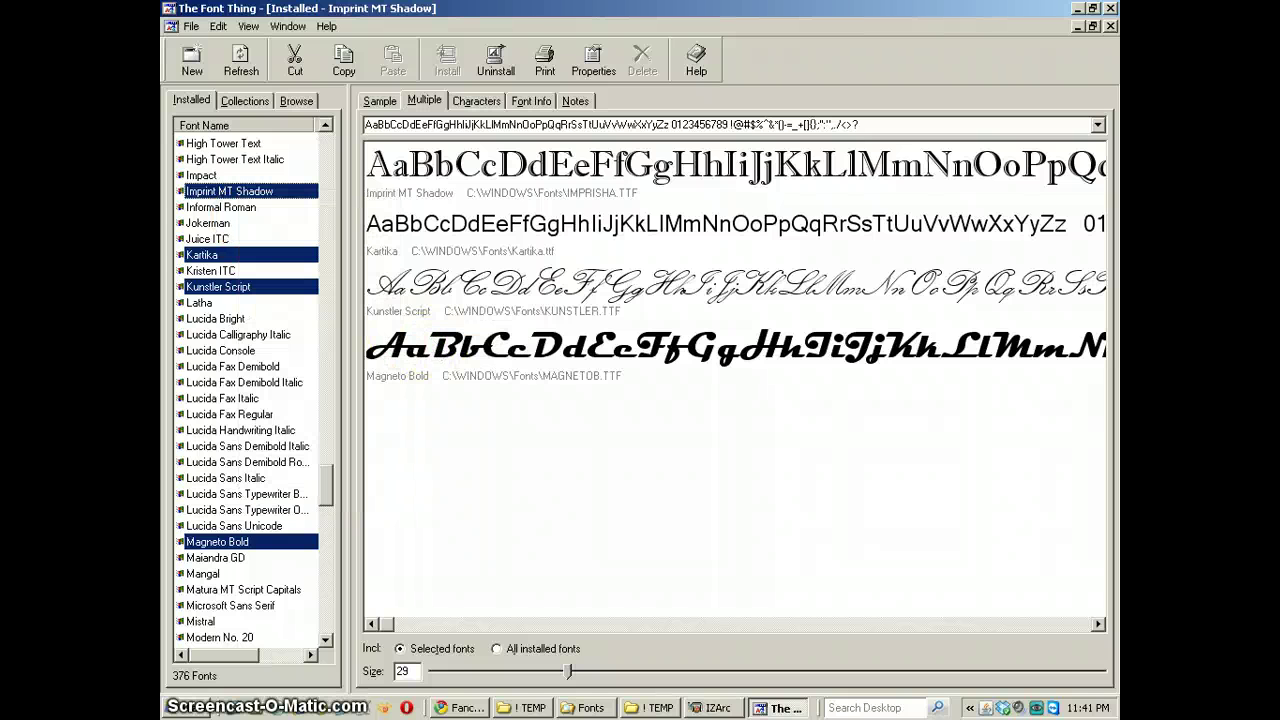
Step: Check the fonts in the MY COOL FONTS collection and preview Magneto Bold
click(244, 100)
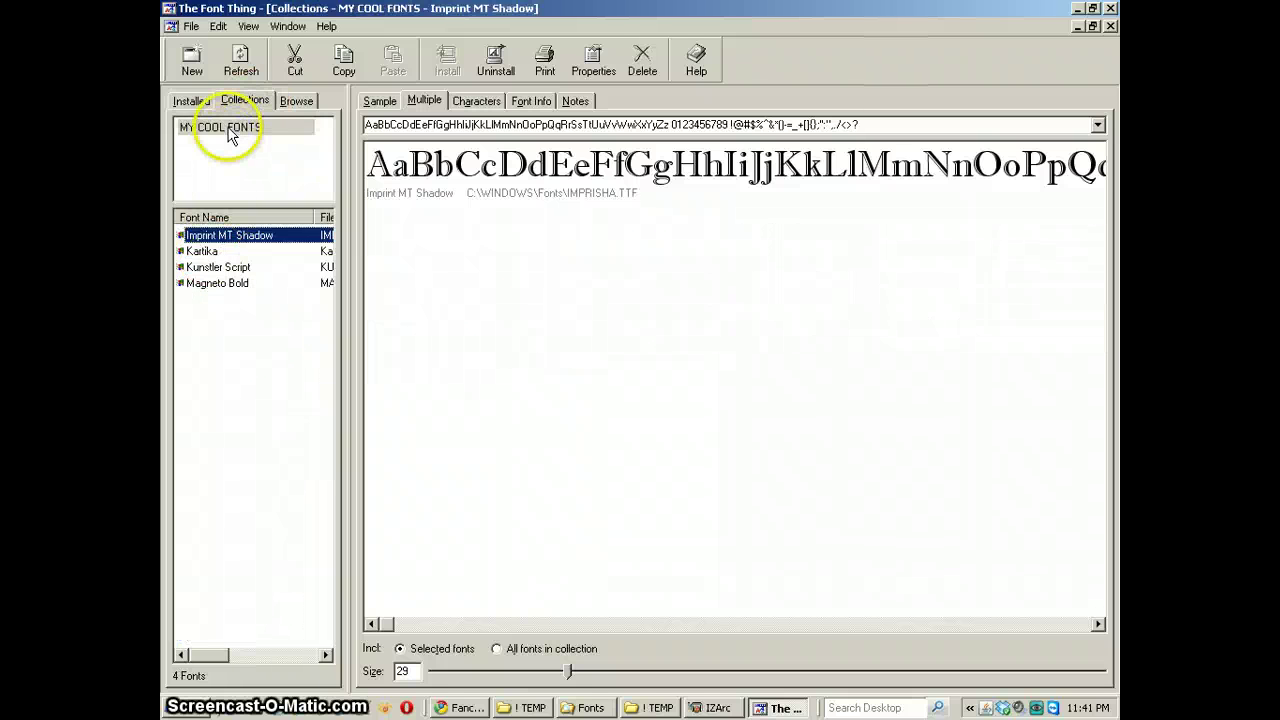
click(224, 166)
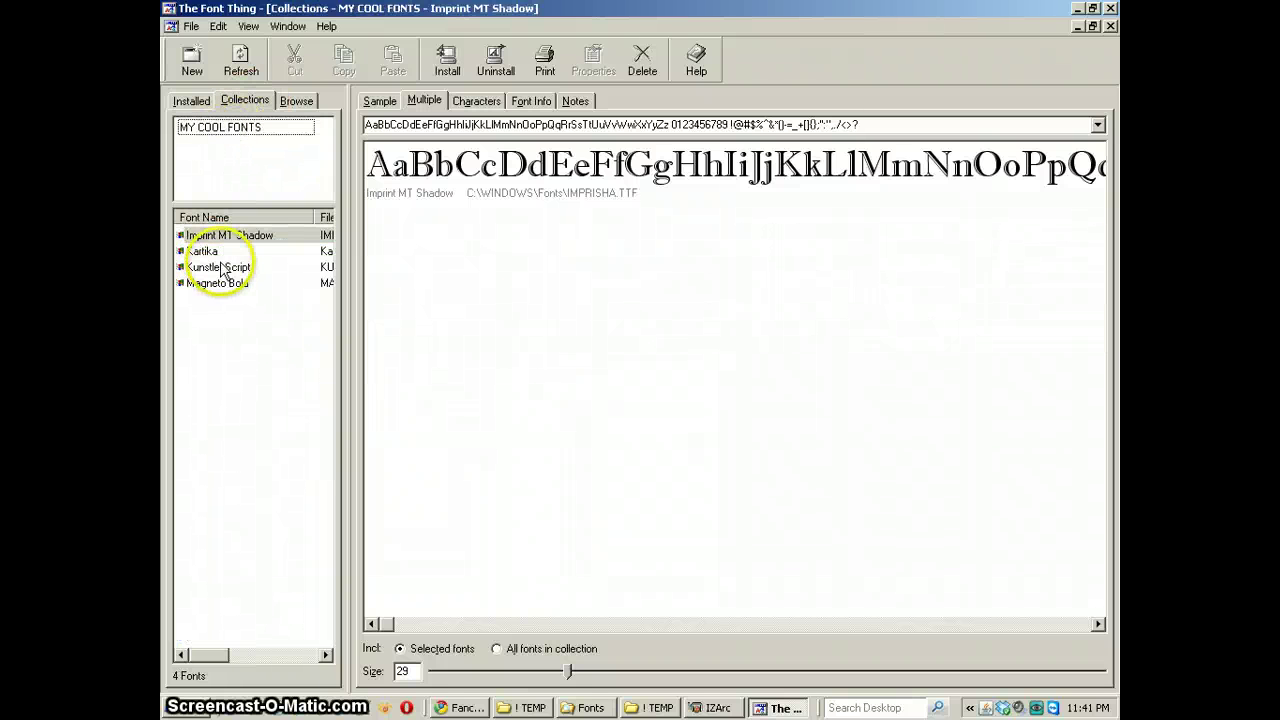
click(210, 268)
click(210, 284)
click(228, 130)
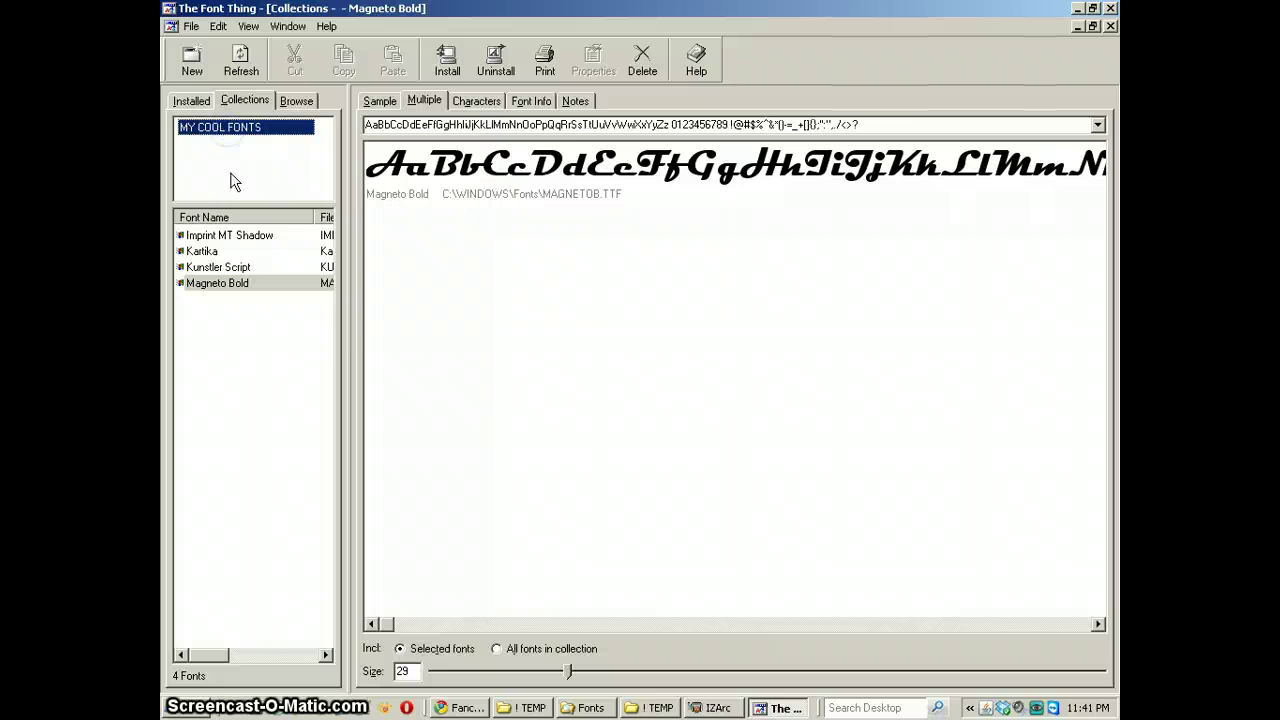
Step: Create a second font collection named "DINGBAT"
right_click(232, 181)
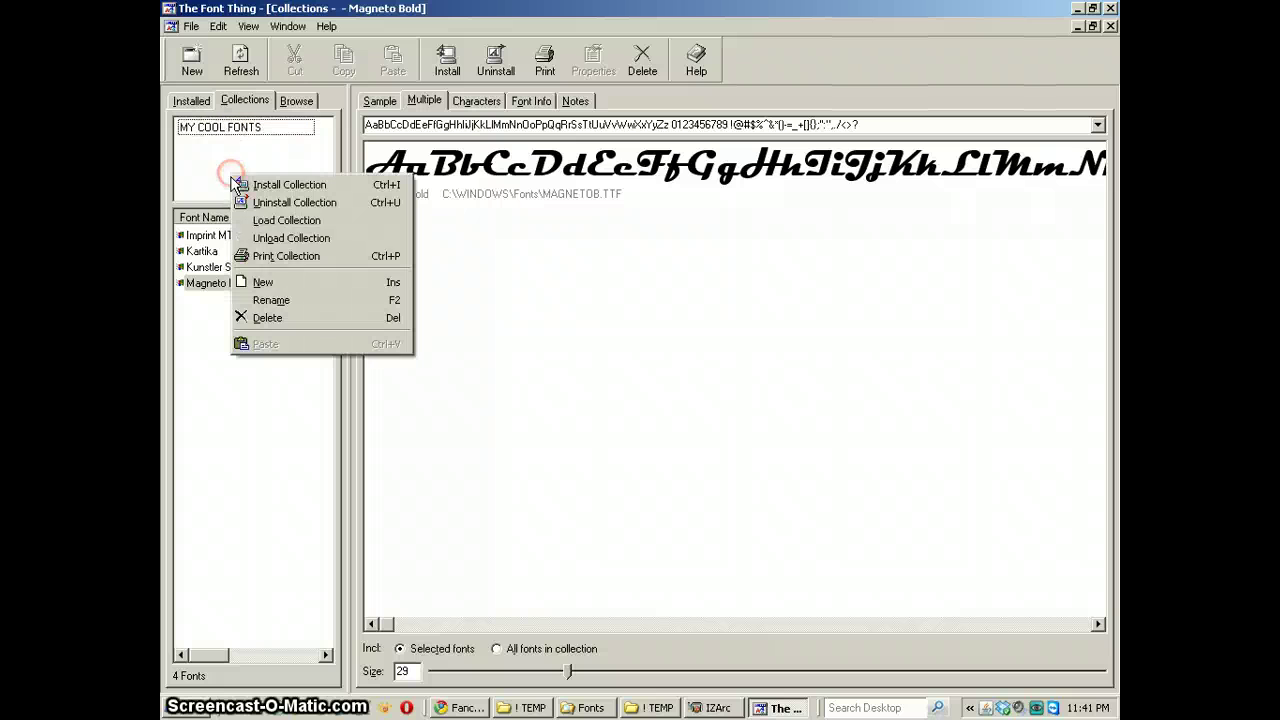
click(287, 257)
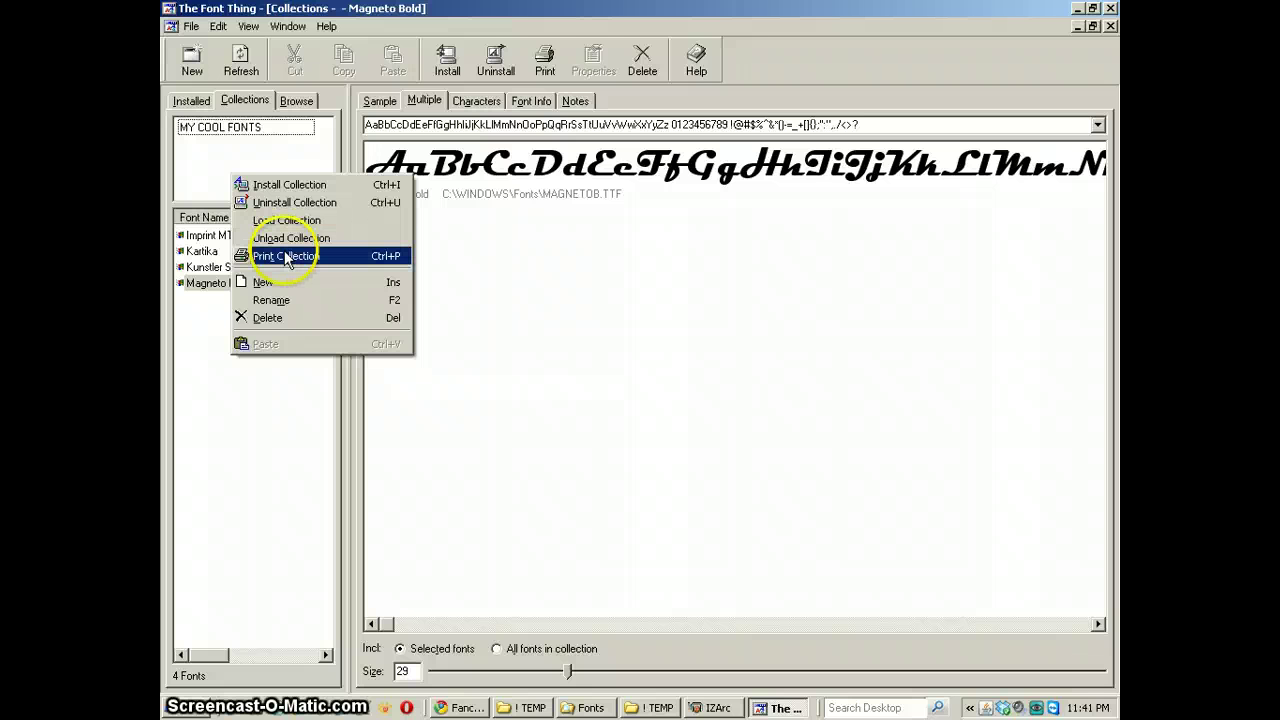
click(278, 281)
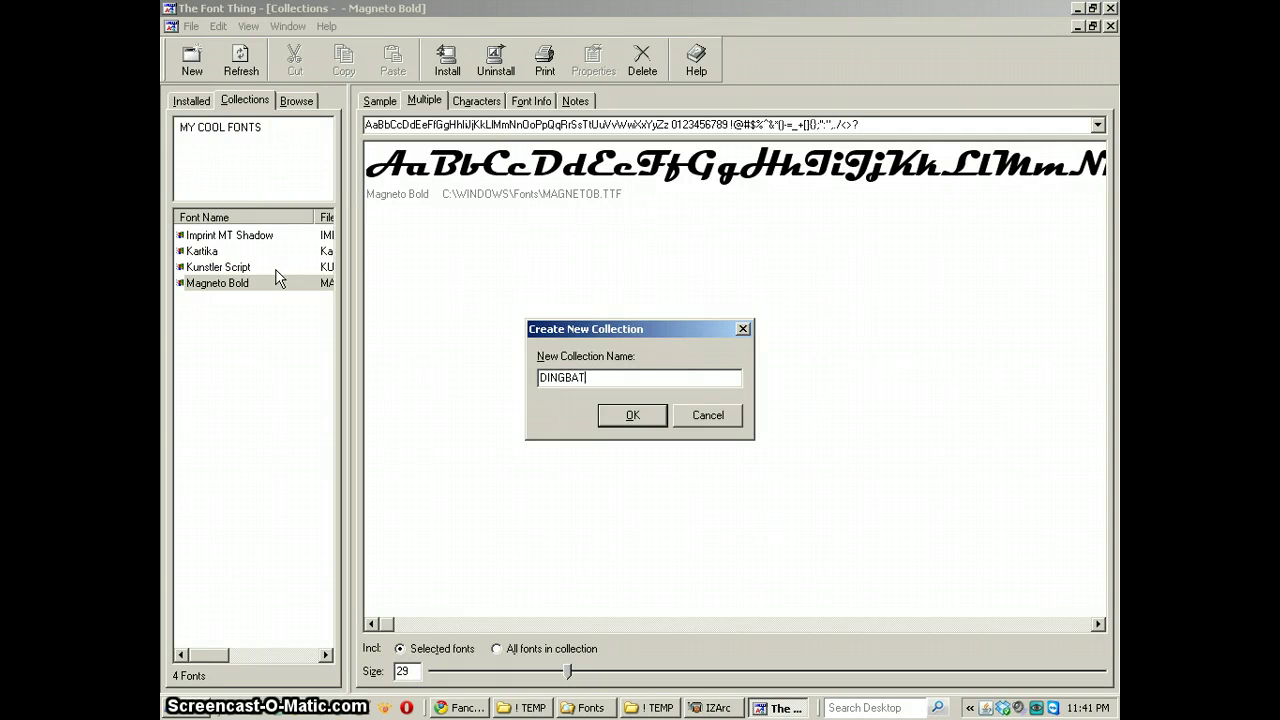
key(Return)
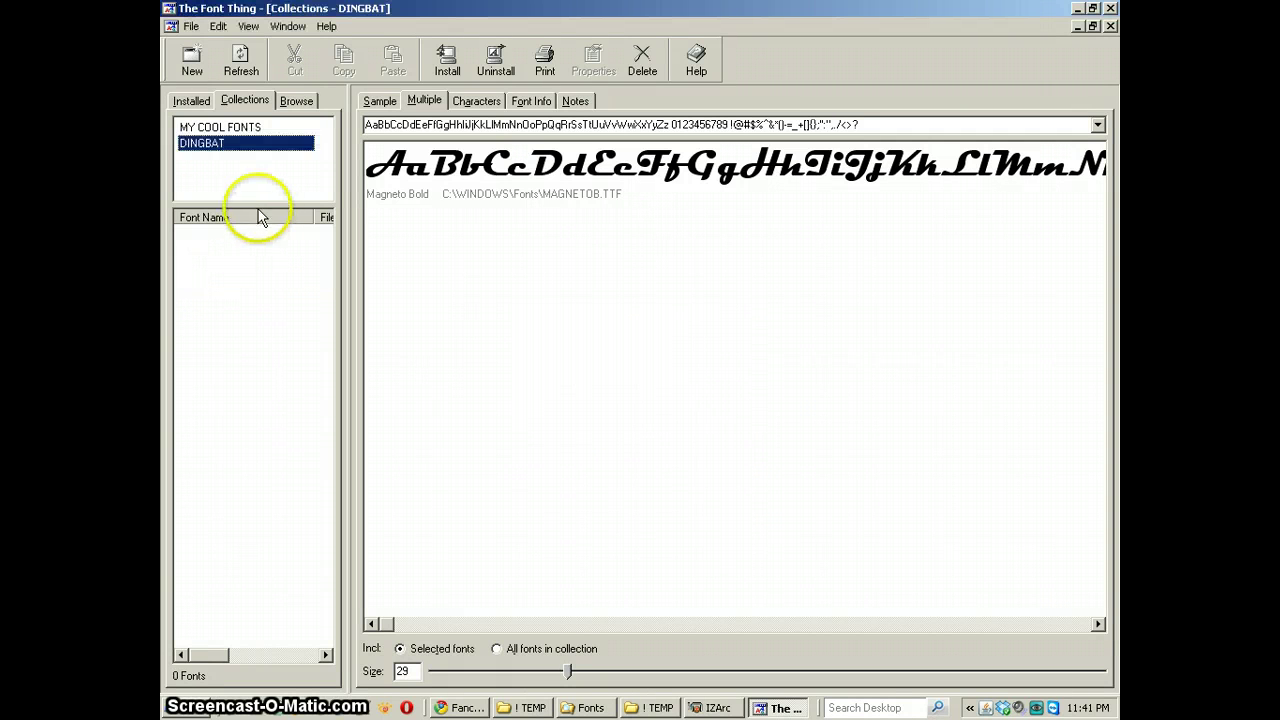
right_click(244, 288)
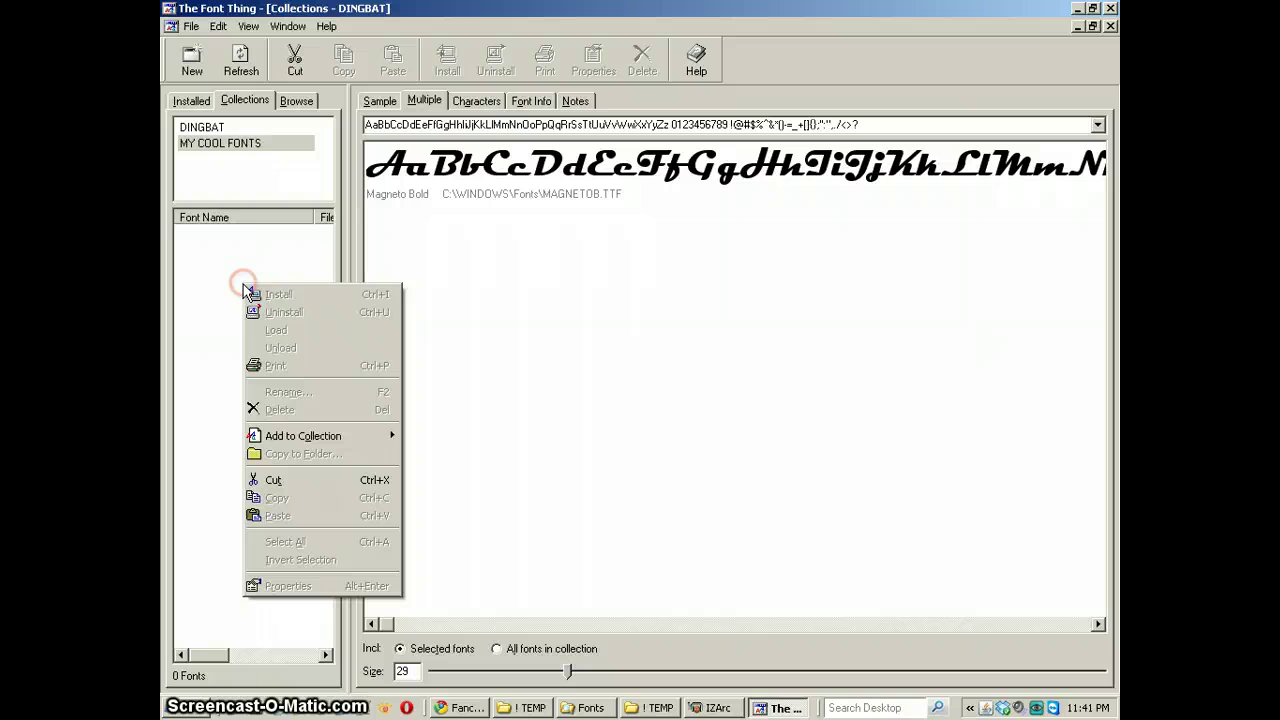
click(233, 173)
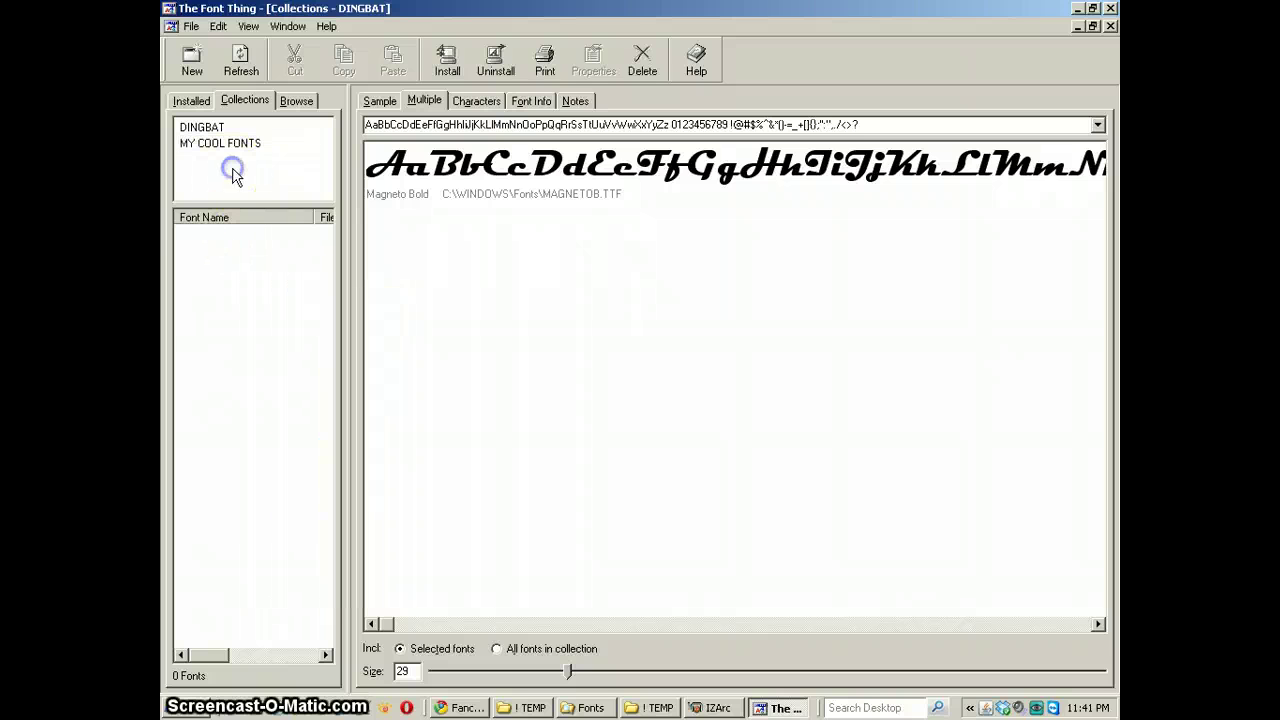
Step: Browse to the Fonts folder under DME_Courses and !RESOURCES on drive H, expand it, and enlarge the folder tree area
click(297, 102)
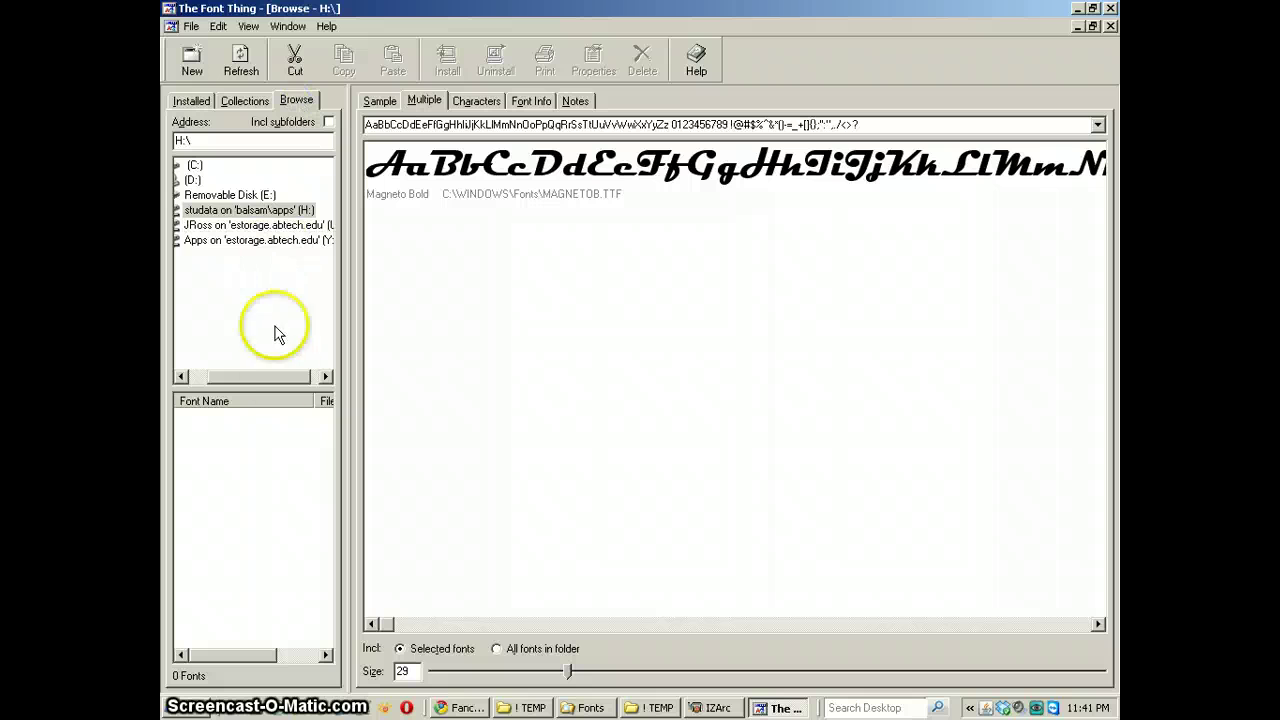
drag(268, 378, 220, 378)
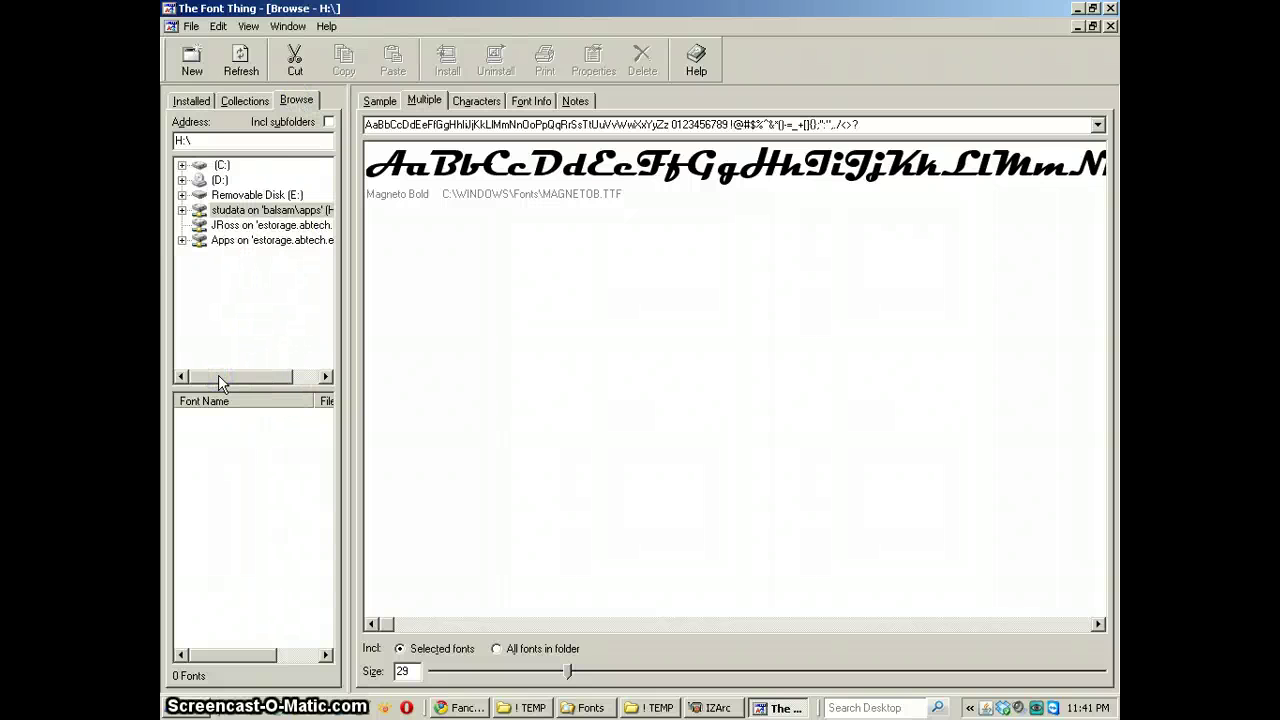
double_click(200, 210)
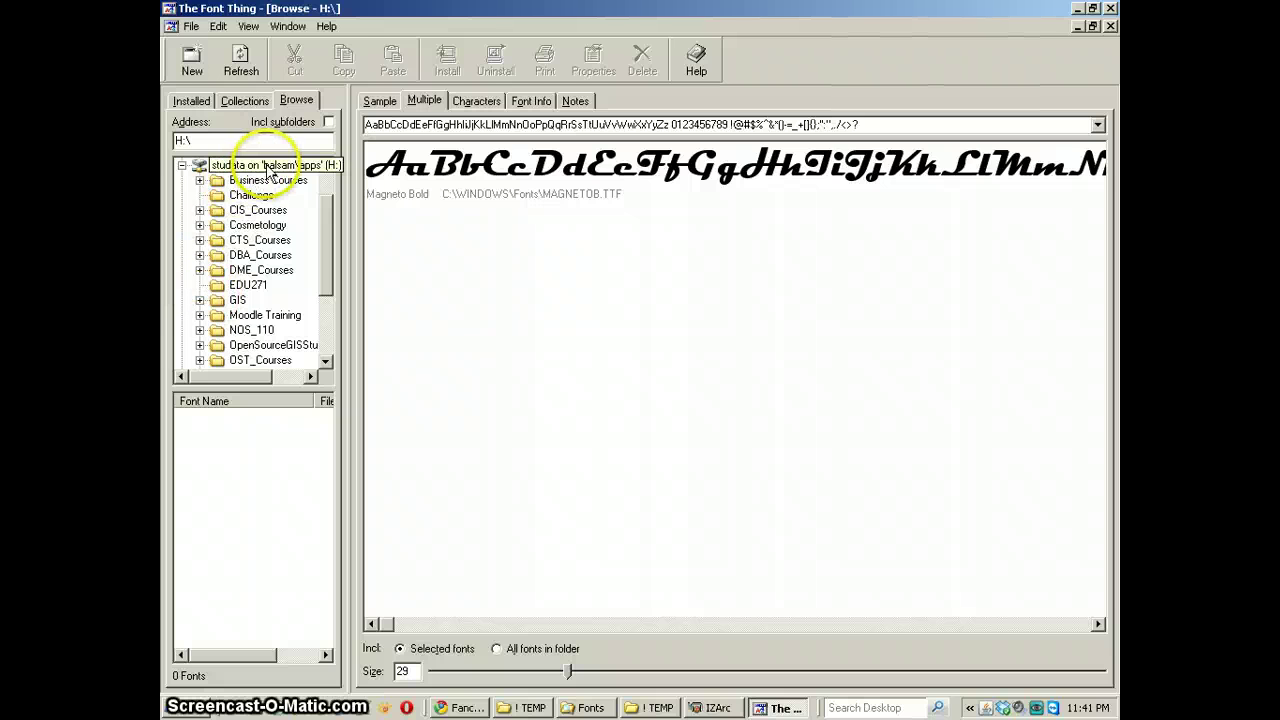
click(240, 270)
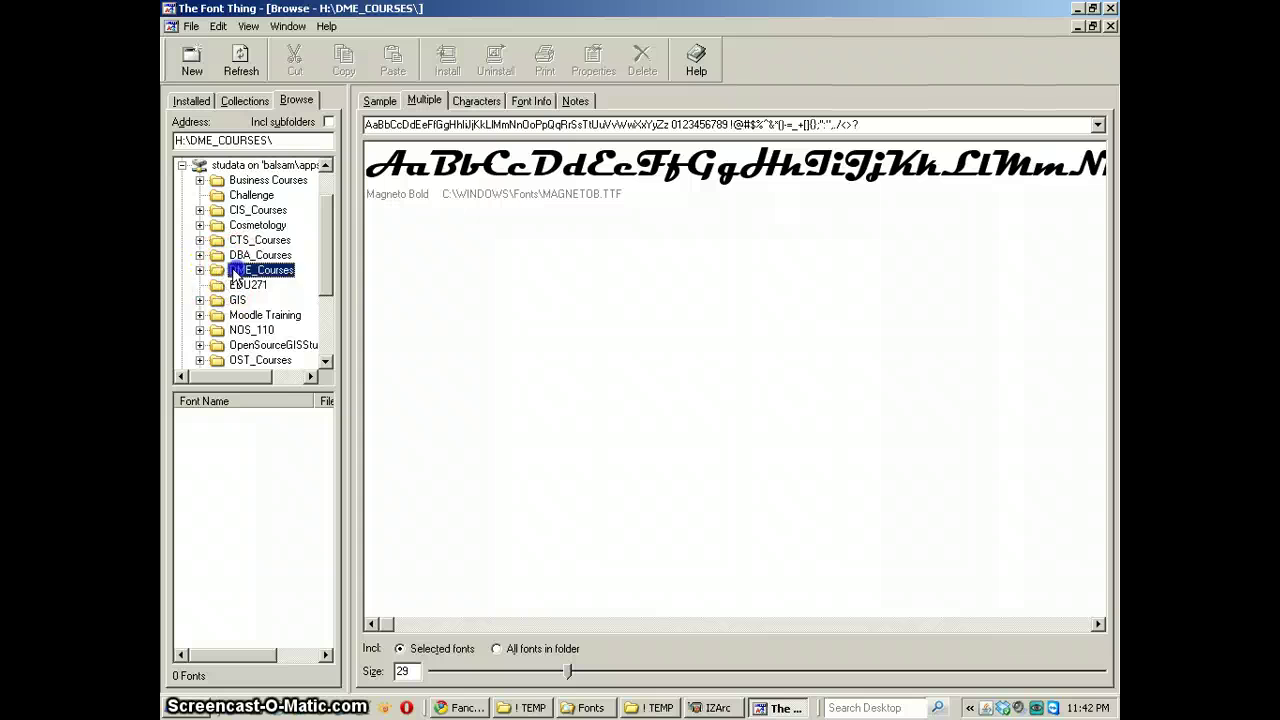
click(217, 180)
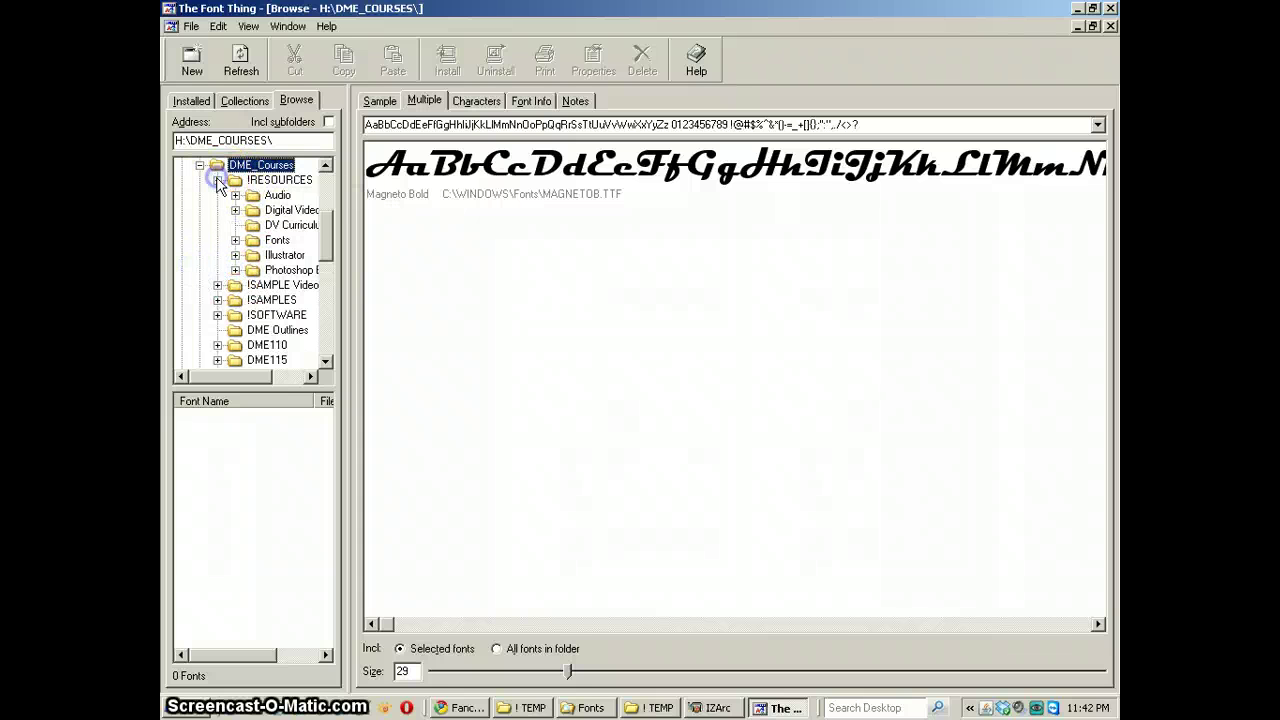
click(274, 241)
click(231, 240)
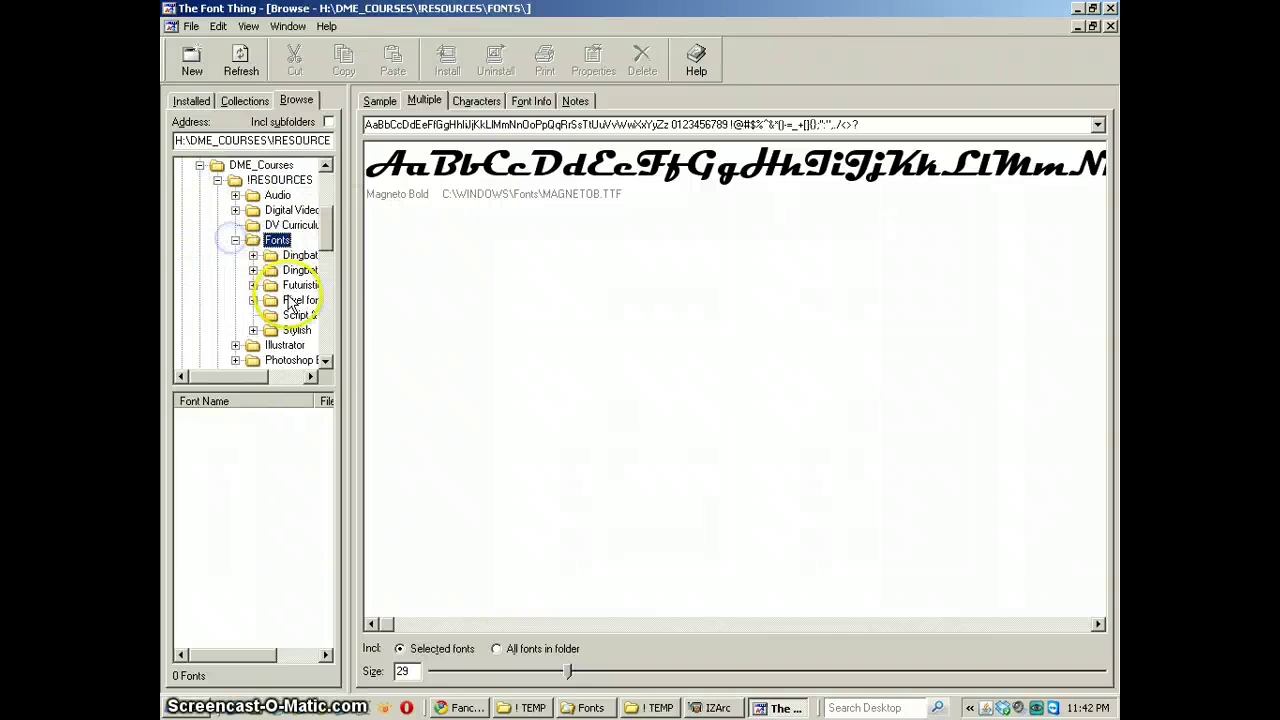
drag(252, 377, 294, 471)
drag(340, 330, 396, 334)
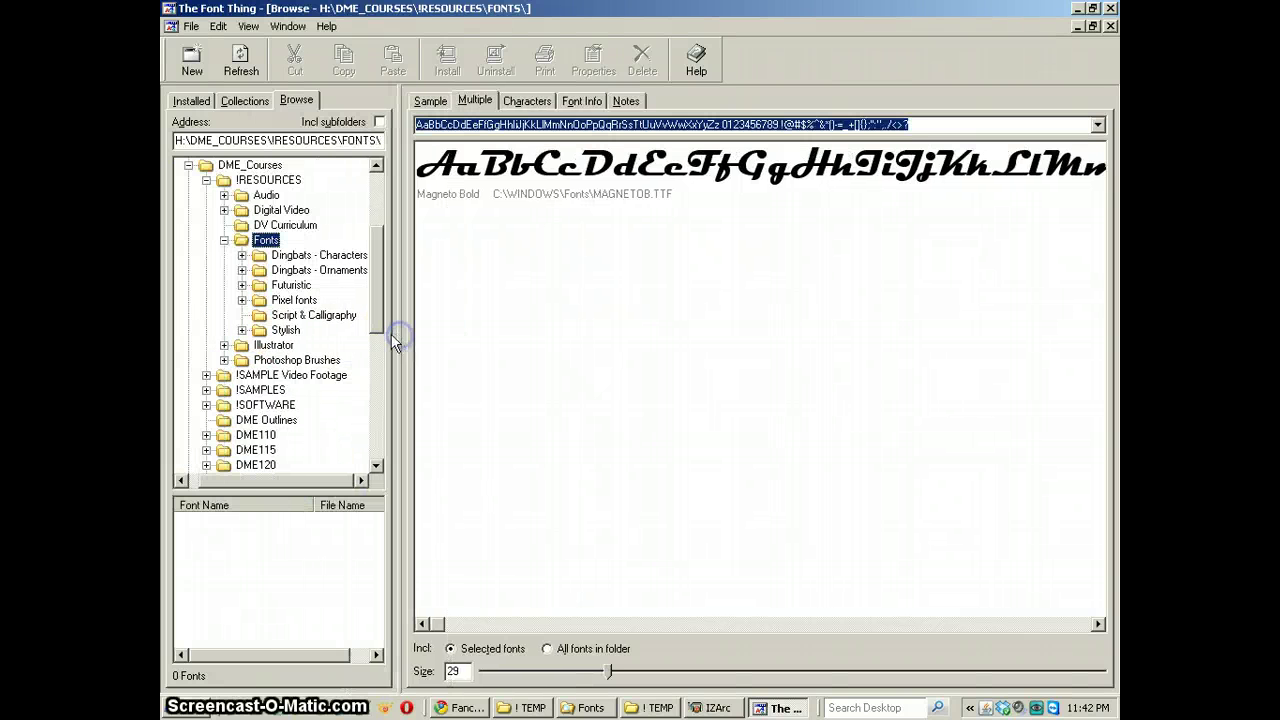
Step: Expand the Dingbats - Characters folder to view its subfolders, and collapse it again
click(299, 258)
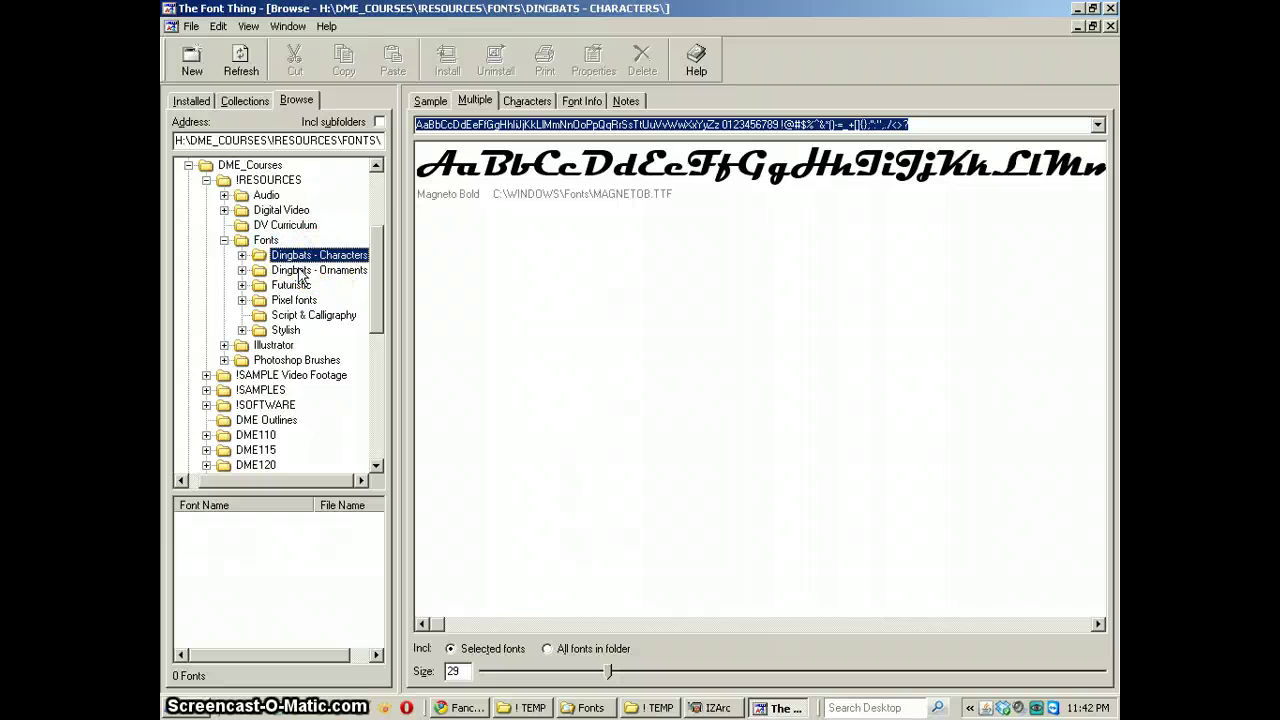
click(241, 255)
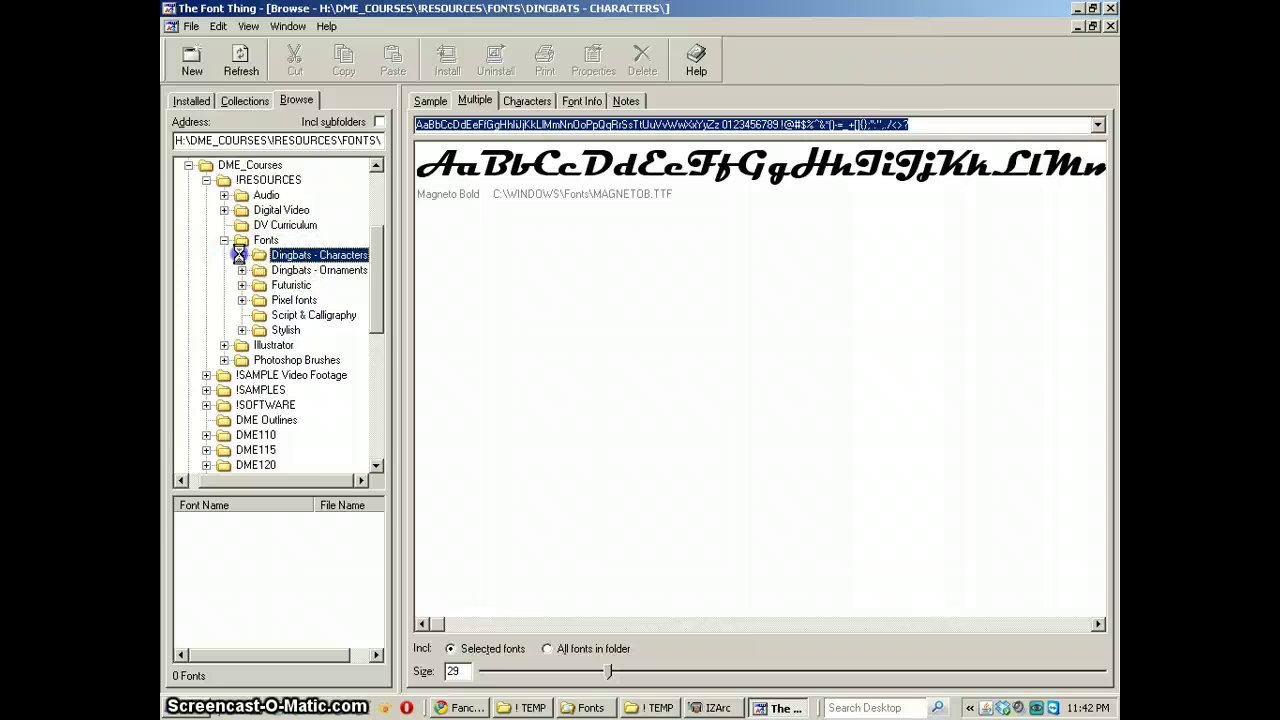
drag(371, 323, 372, 215)
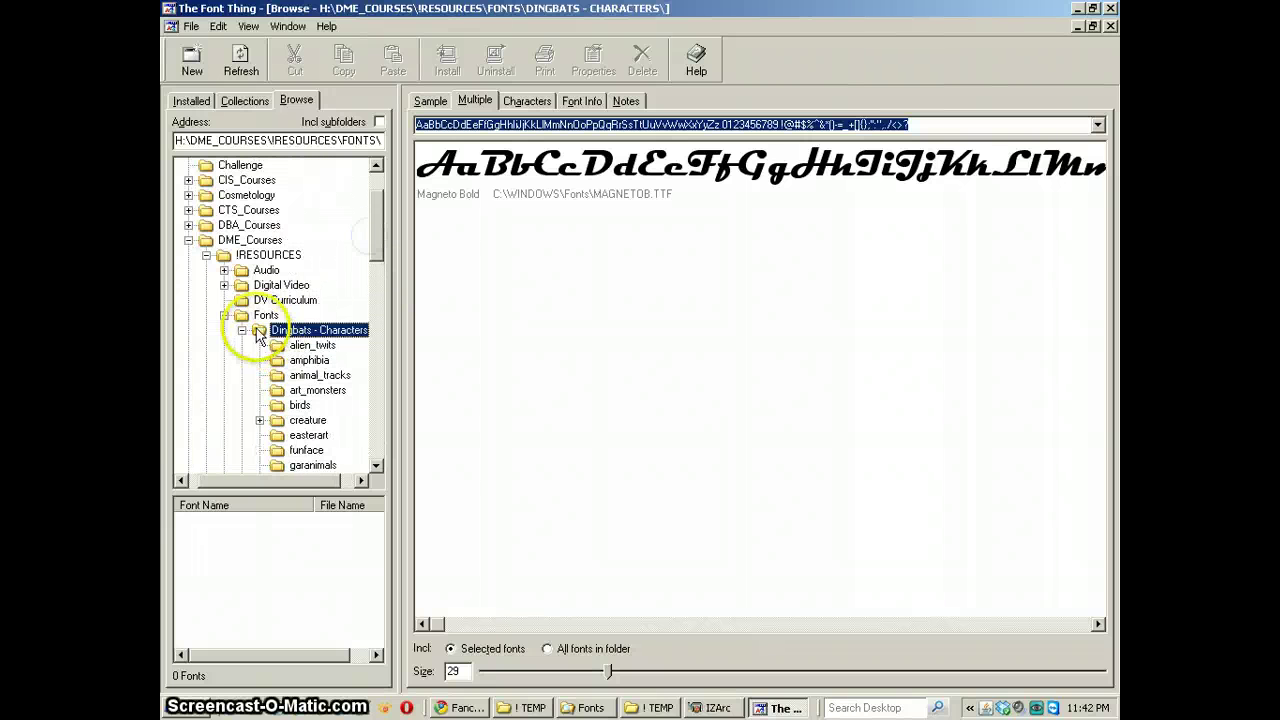
double_click(258, 334)
Step: Preview the fonts from 3D LET (BRK) through Establo in the Futuristic folder side by side
click(287, 362)
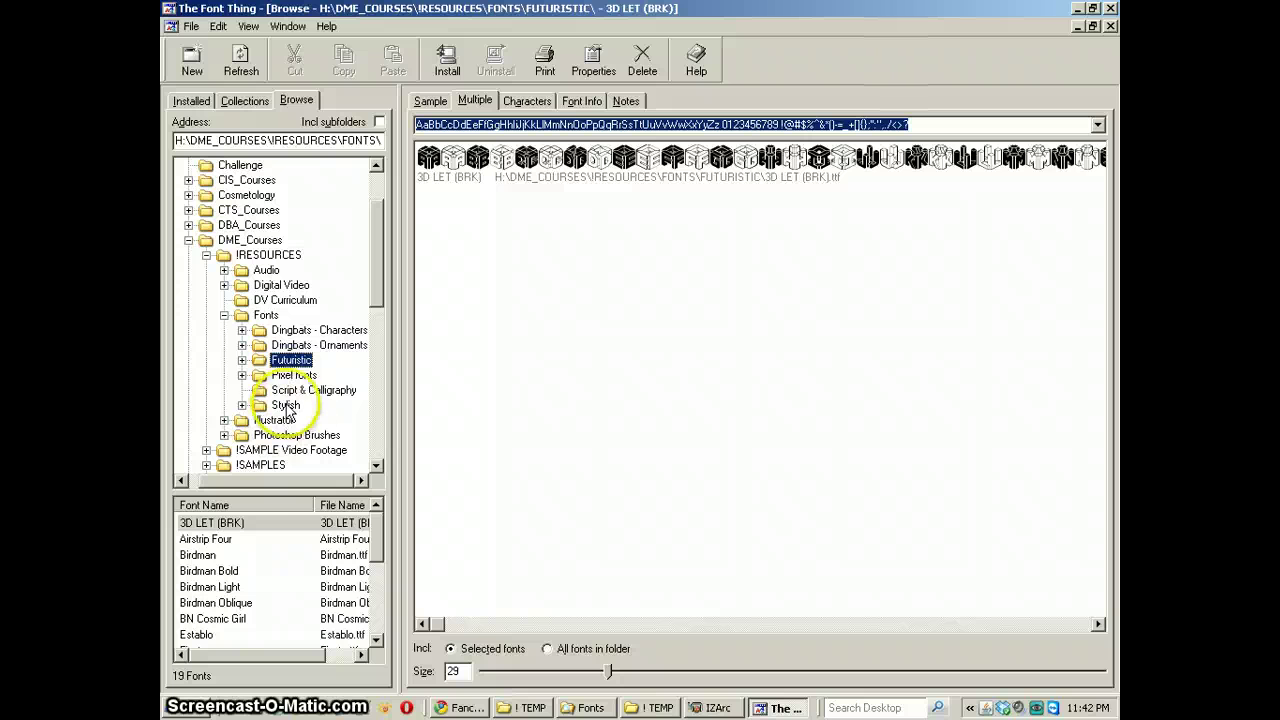
click(212, 540)
click(219, 588)
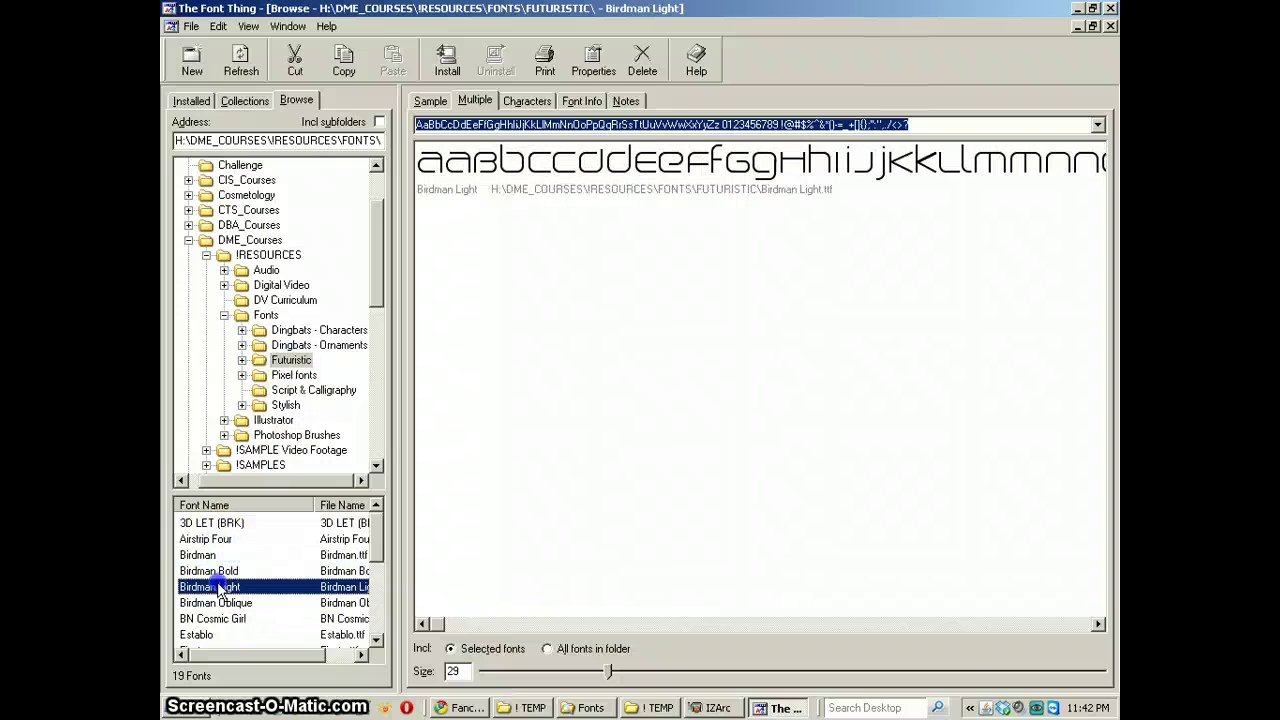
click(216, 523)
shift+click(213, 636)
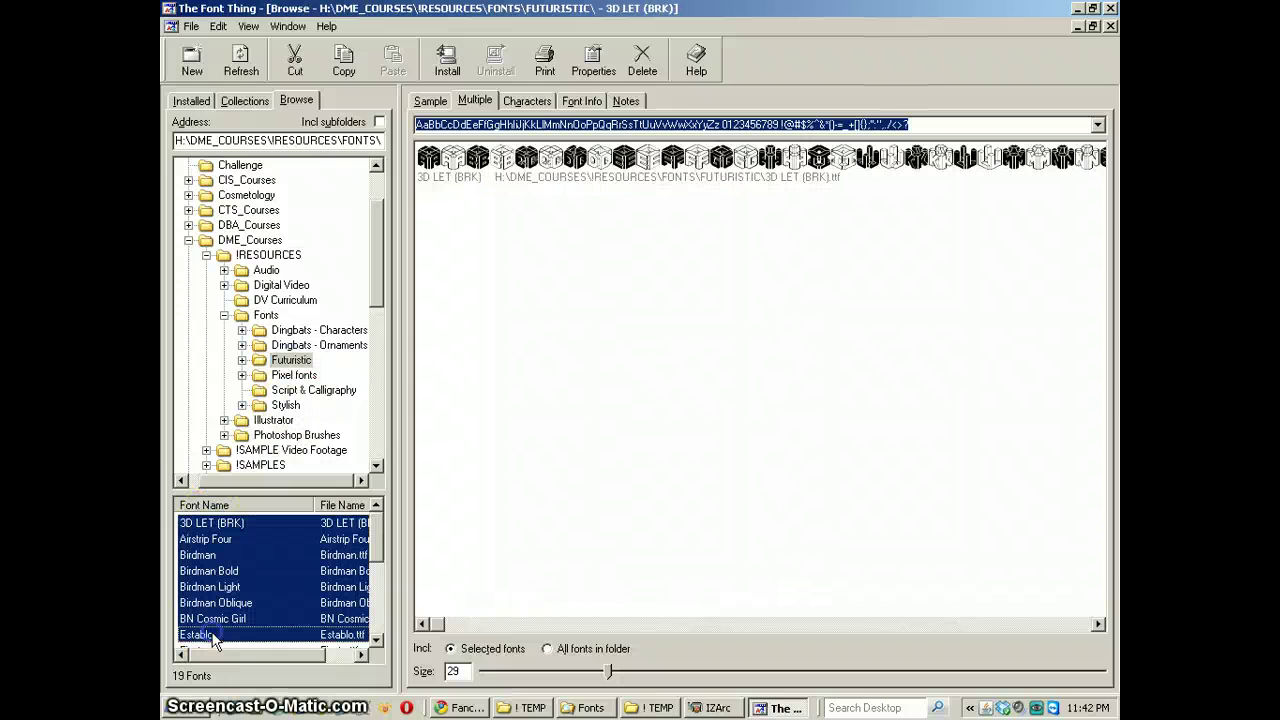
Step: List the Dingbats - Characters fonts with subfolders included and preview several of them, such as Amphibia, Mr Robo Funk and Mr Skello Funk
click(285, 334)
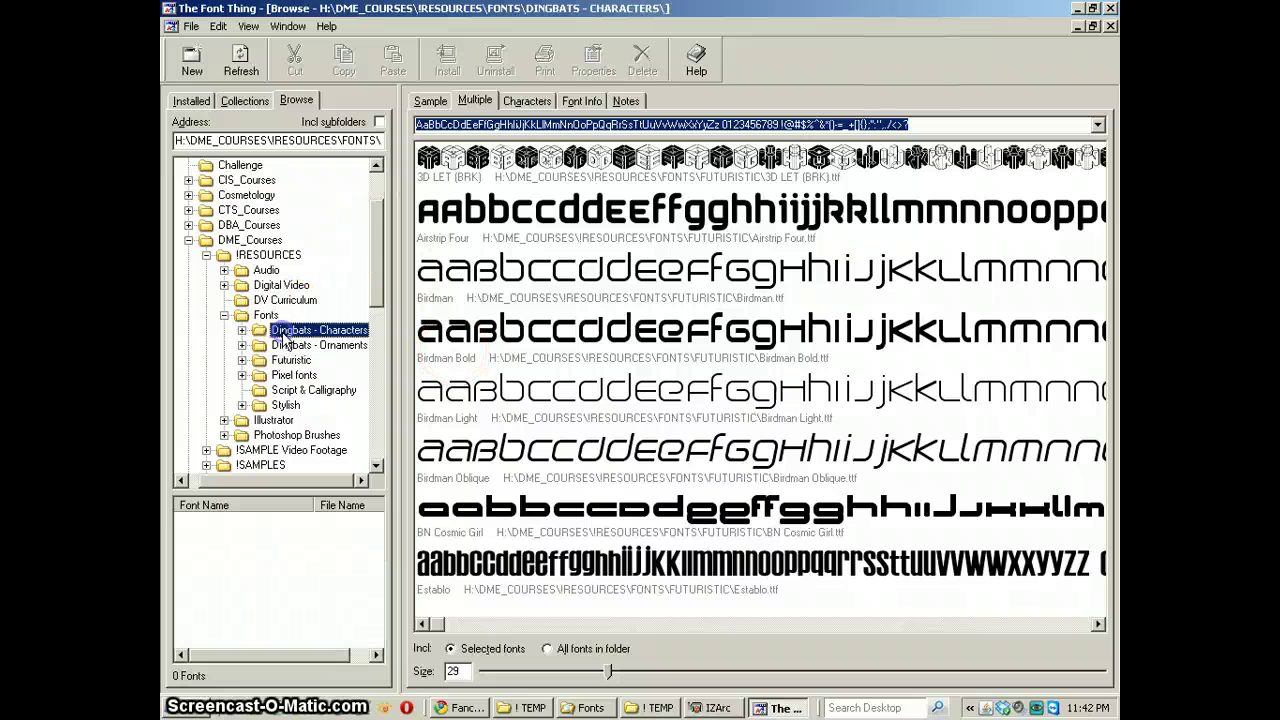
click(379, 122)
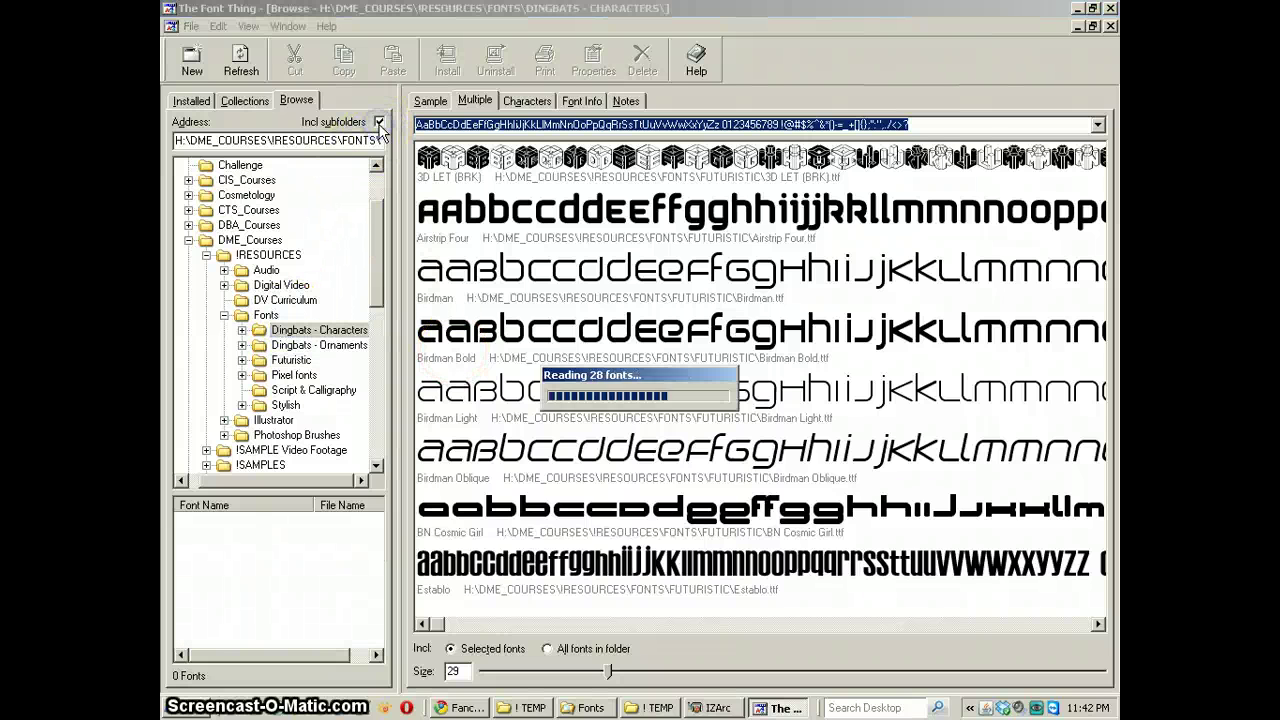
key(Down)
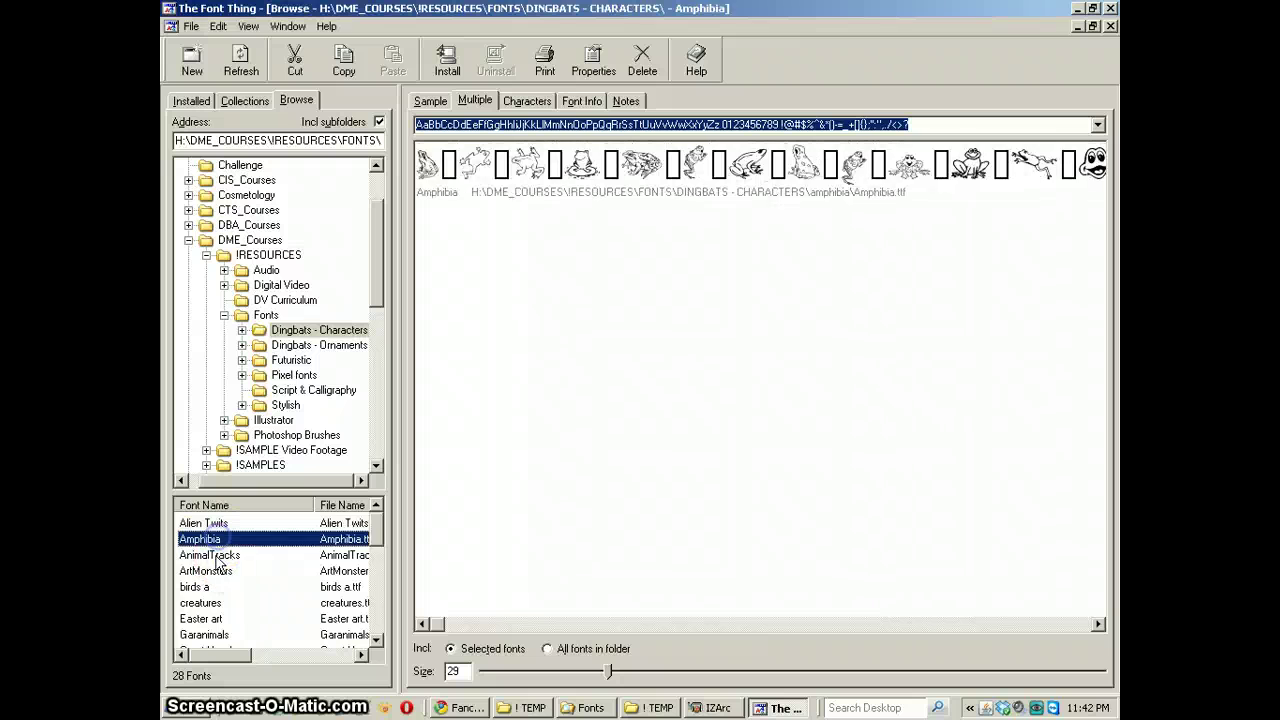
key(Down)
scroll(220, 565, down, 4)
click(216, 555)
key(Up)
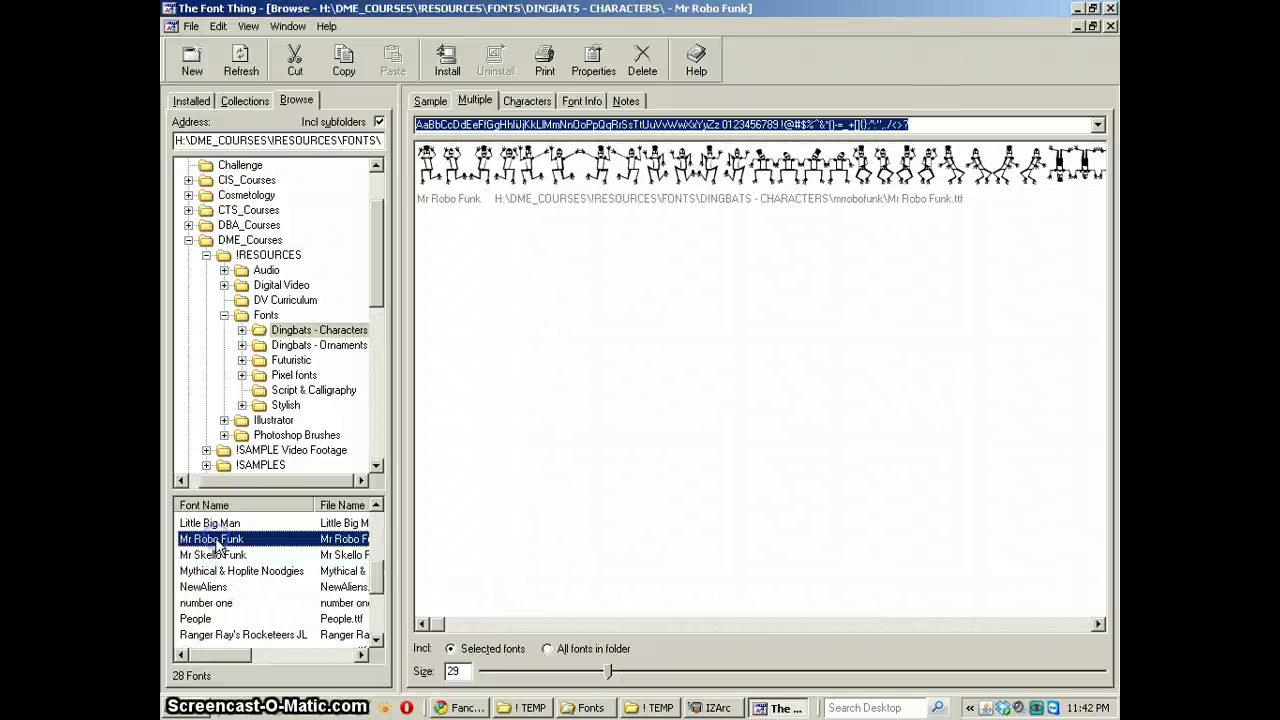
key(Up)
click(214, 556)
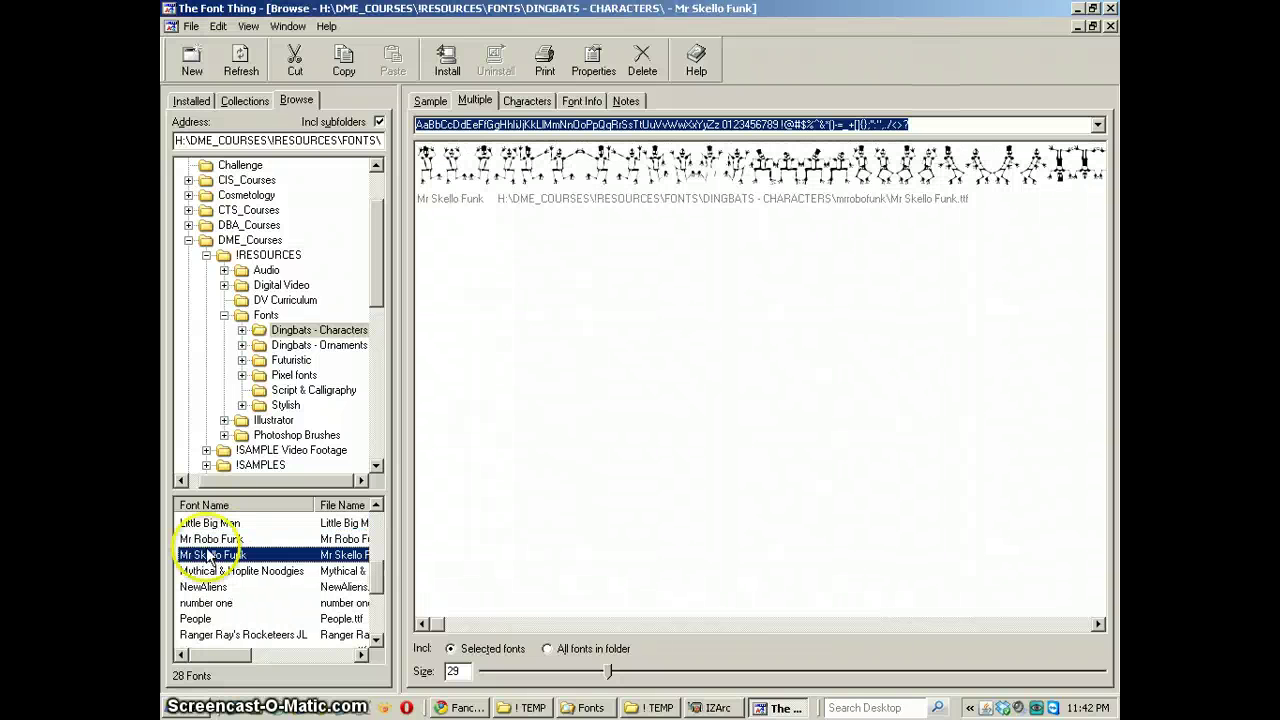
Step: Add the Mr Robo Funk and Mr Skello Funk fonts to the DINGBAT collection
click(209, 540)
right_click(207, 543)
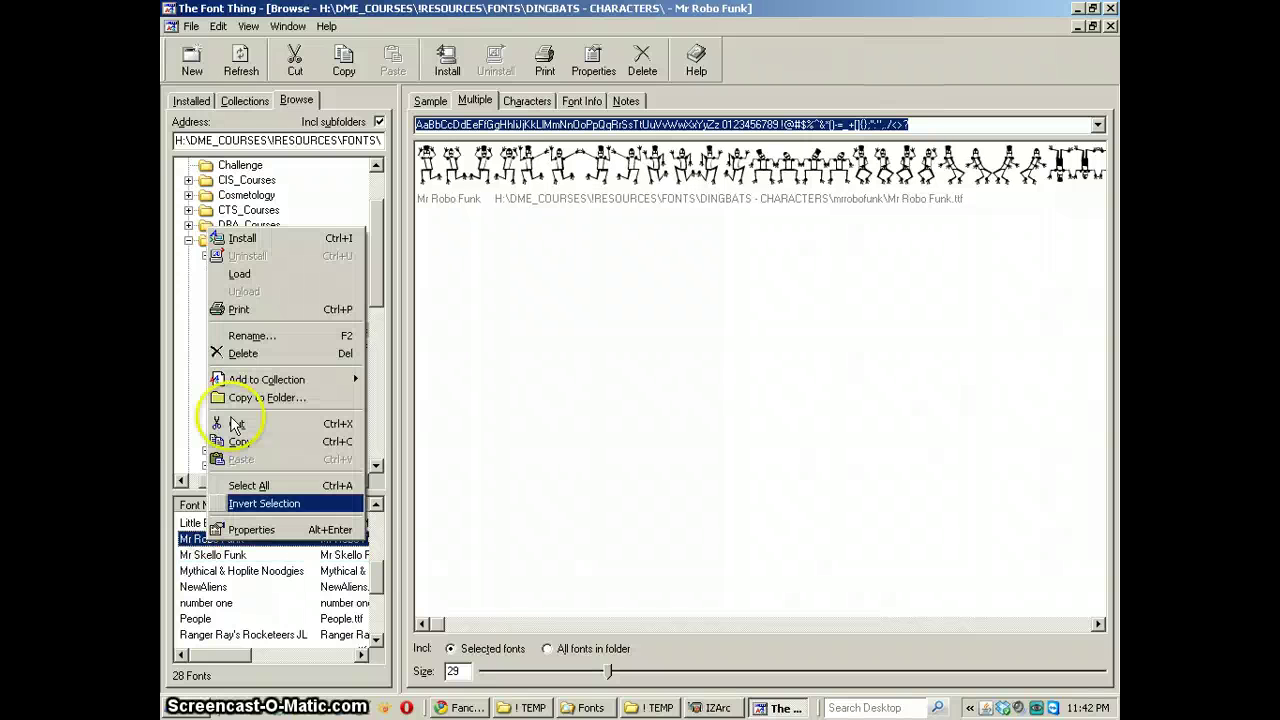
mouse_move(300, 380)
click(380, 384)
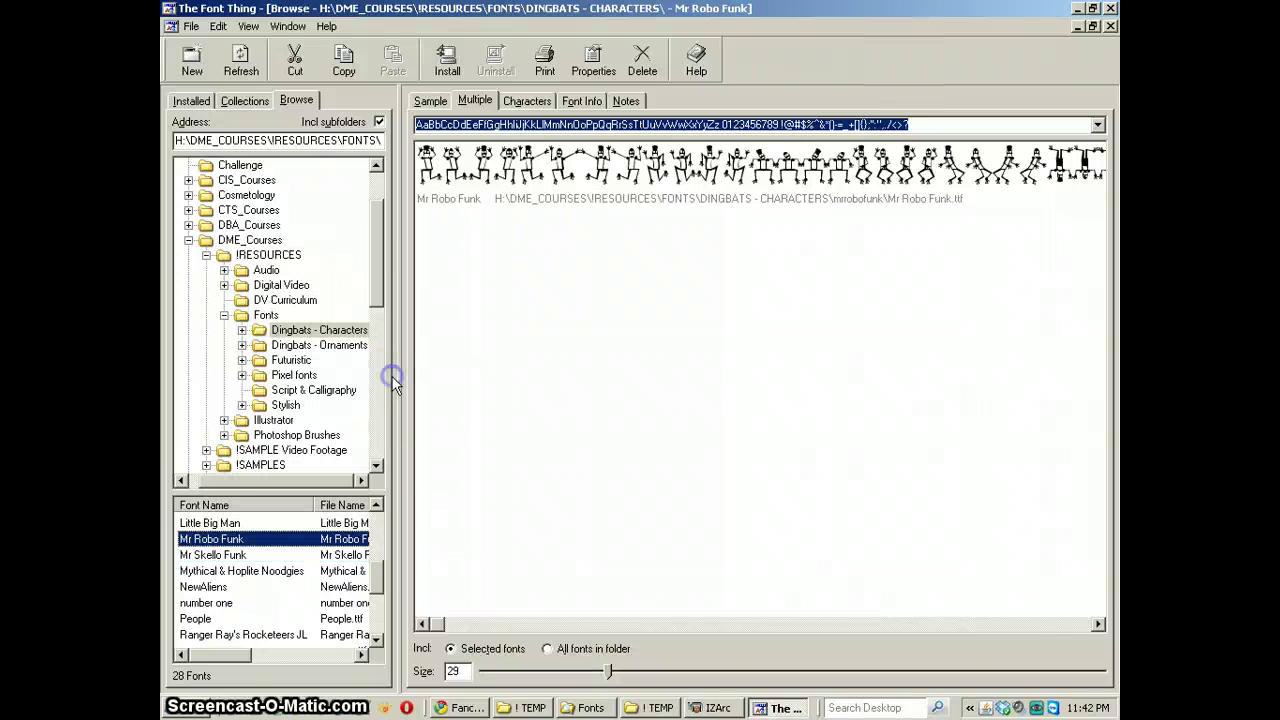
click(216, 556)
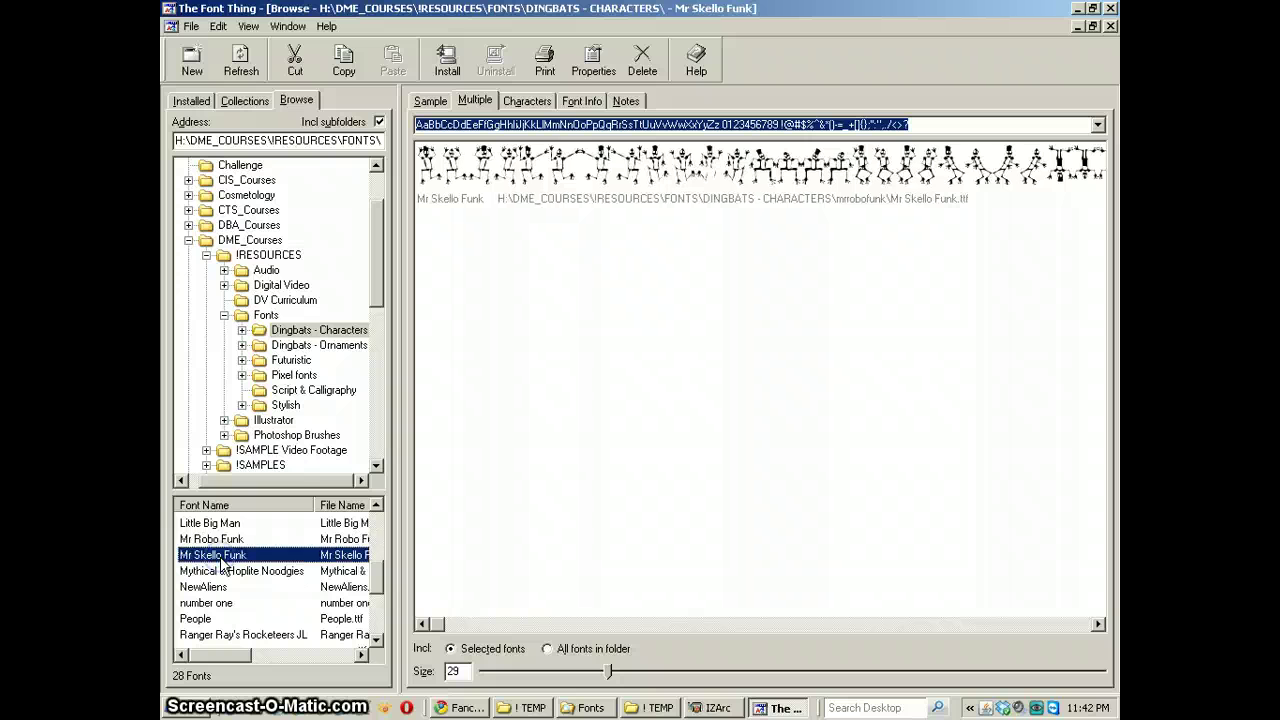
right_click(218, 558)
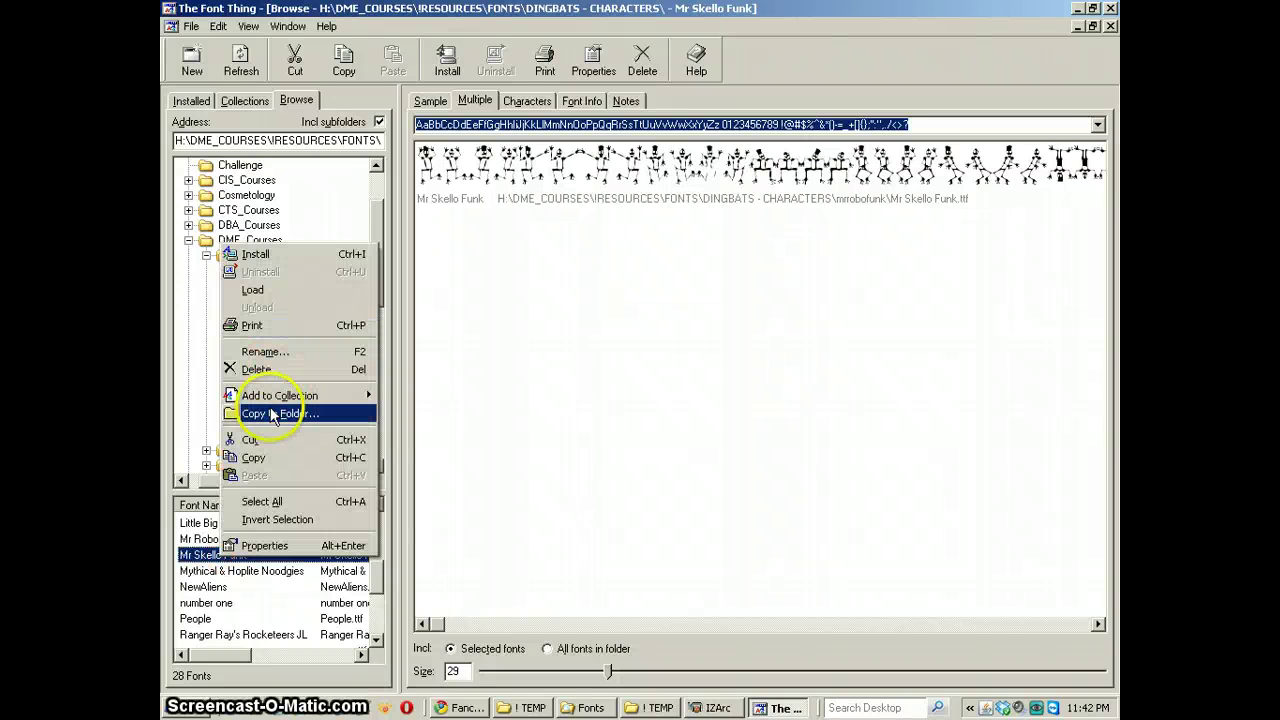
mouse_move(310, 395)
click(408, 392)
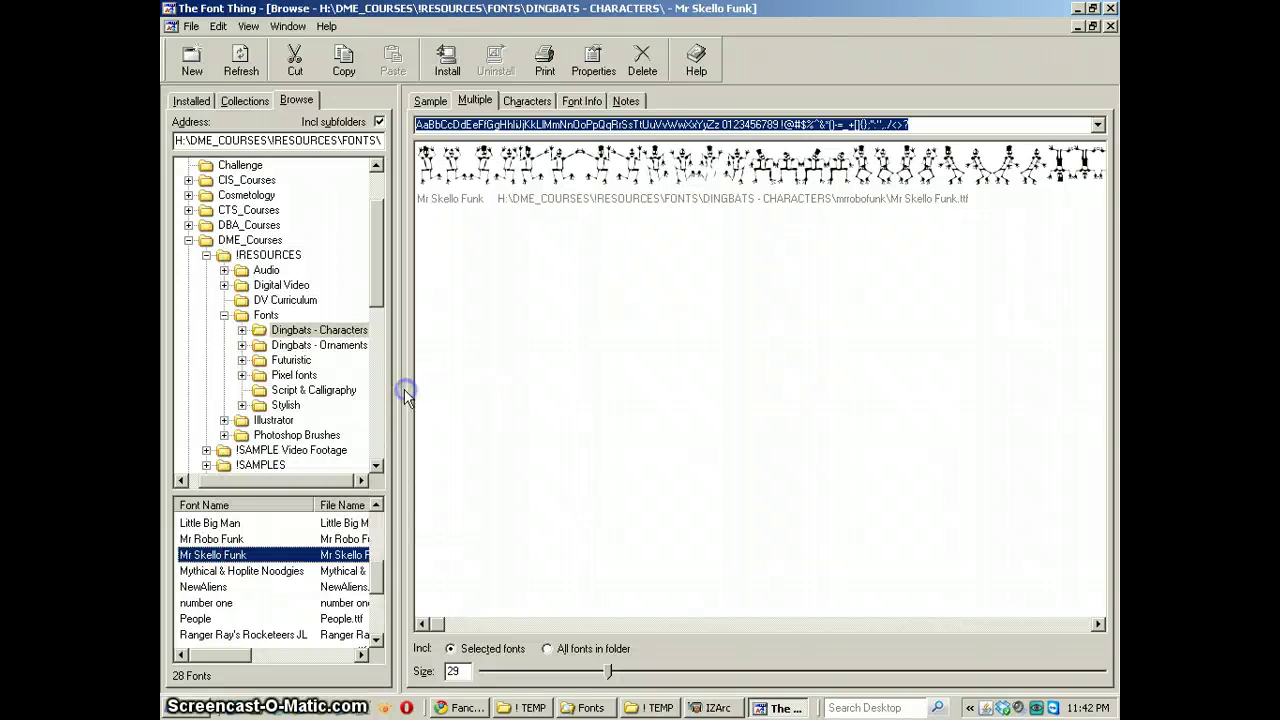
Step: Open the DINGBAT collection and compare the previews of Mr Robo Funk and Mr Skello Funk
click(244, 100)
click(203, 127)
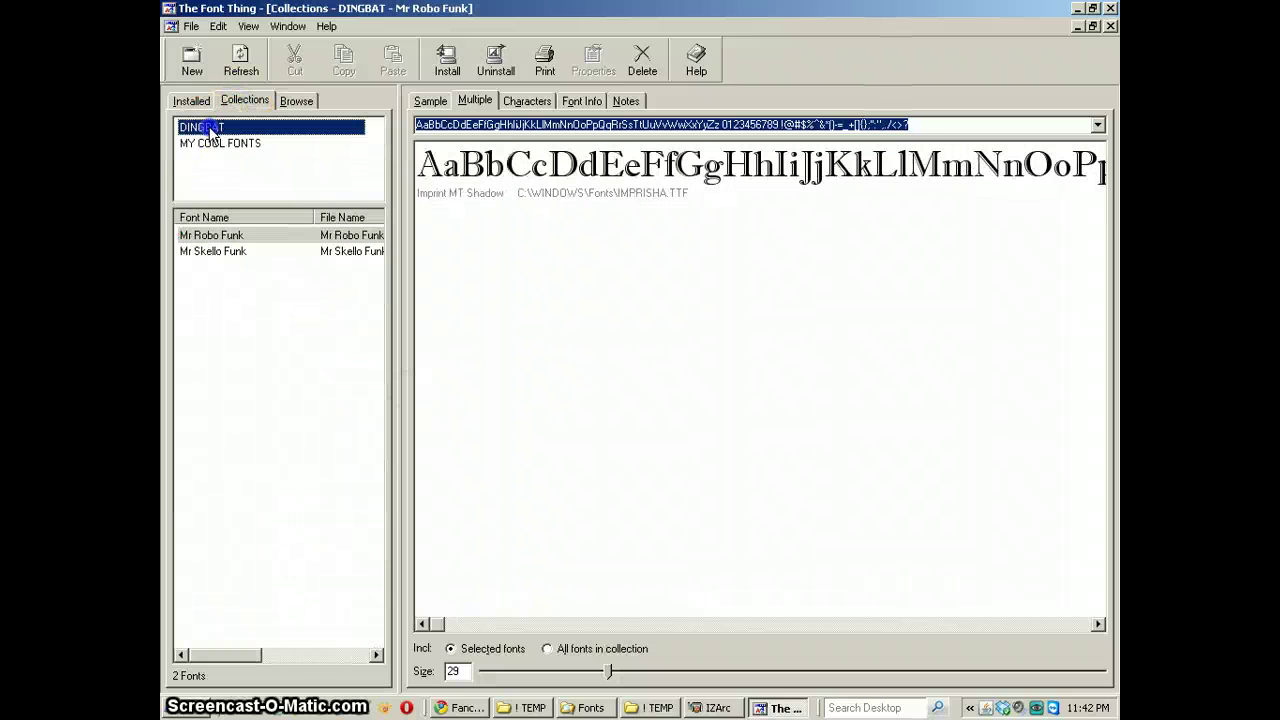
click(197, 238)
click(192, 251)
click(192, 237)
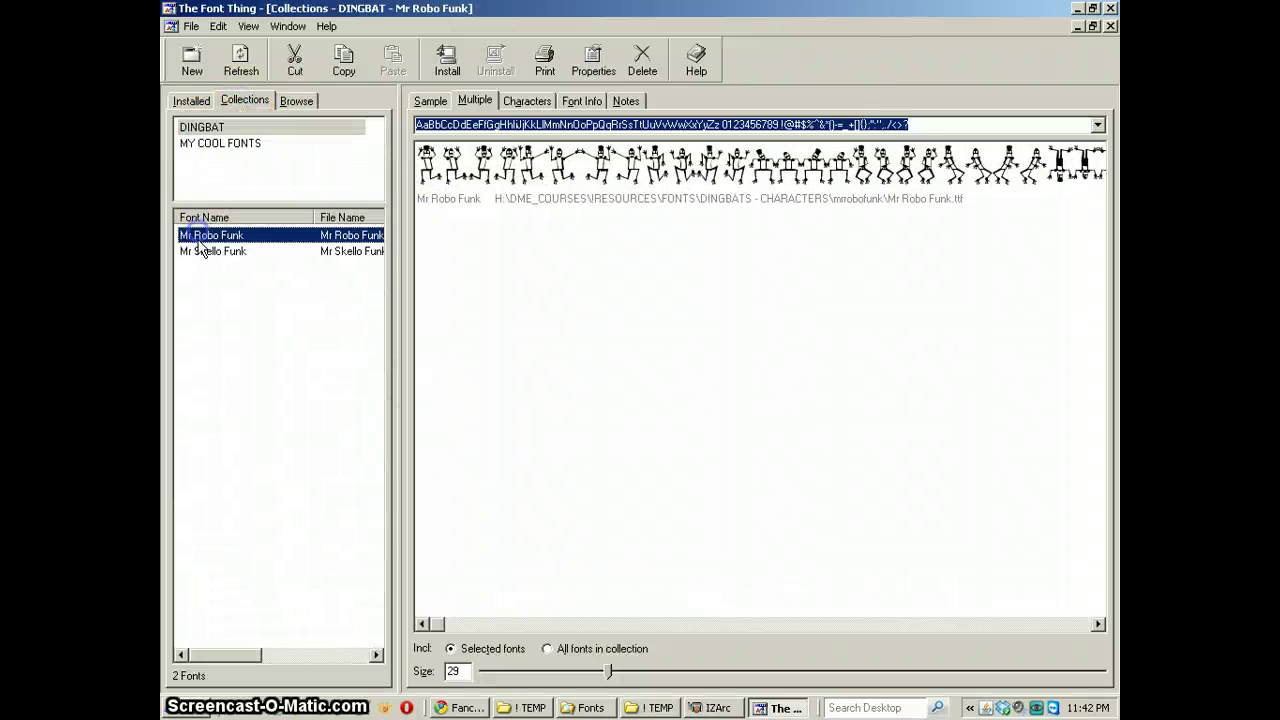
click(190, 251)
click(197, 240)
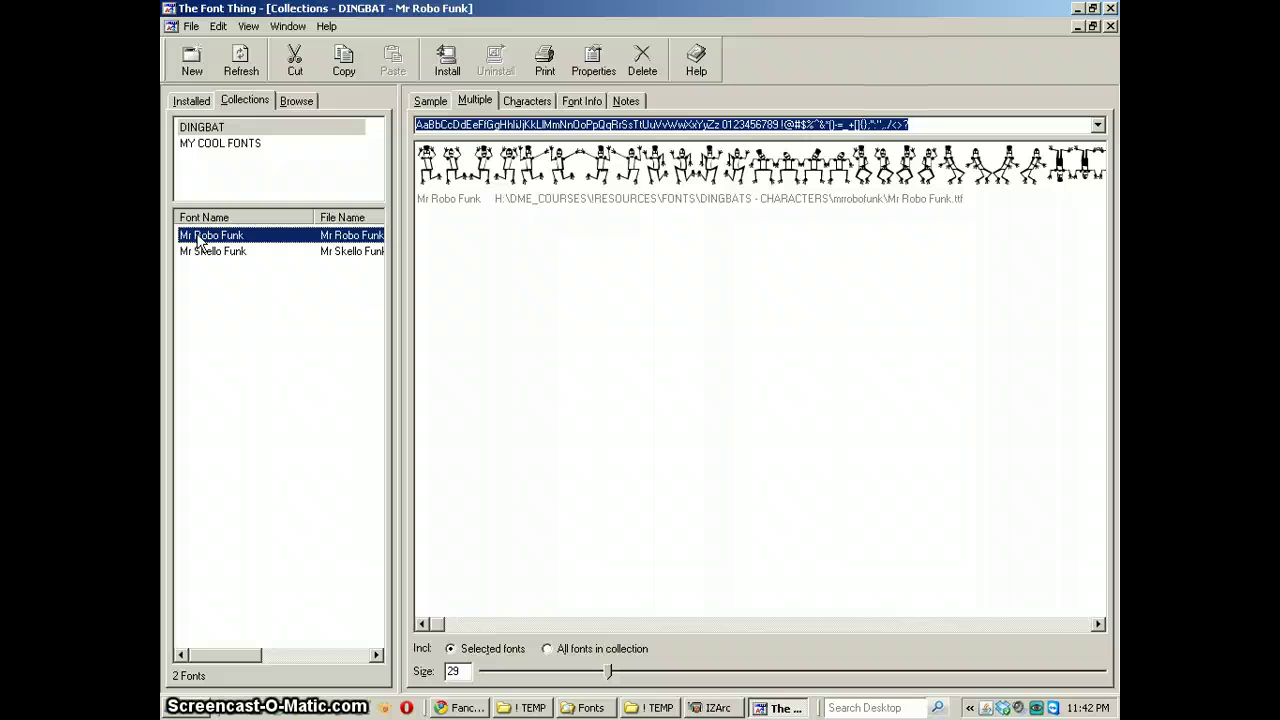
click(197, 252)
click(197, 240)
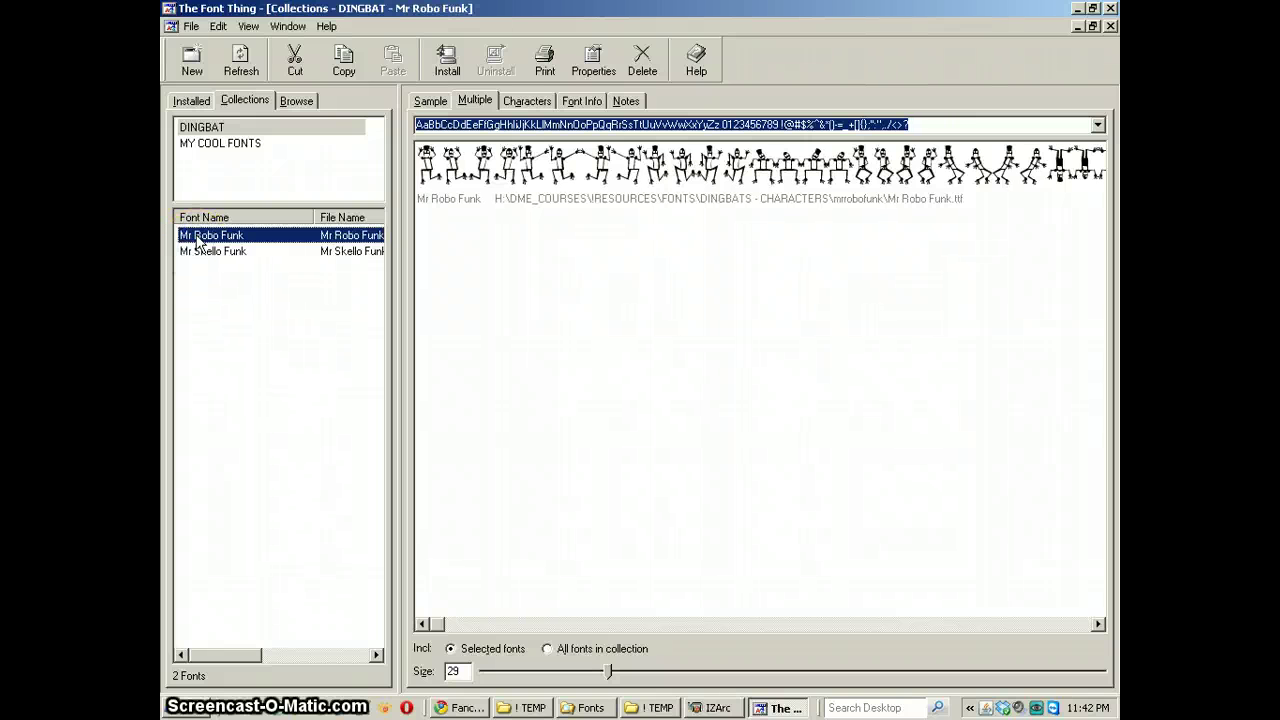
Step: Install Mr Robo Funk and Mr Skello Funk together from the DINGBAT collection
ctrl+click(197, 252)
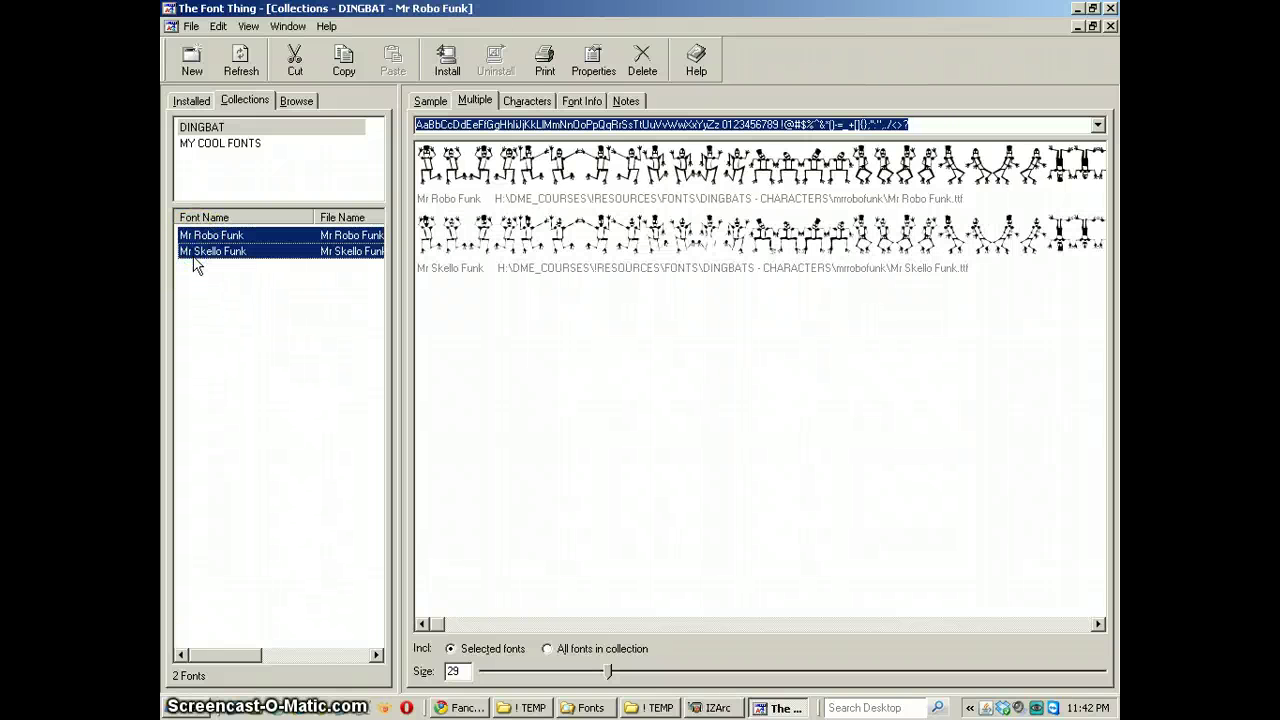
right_click(195, 236)
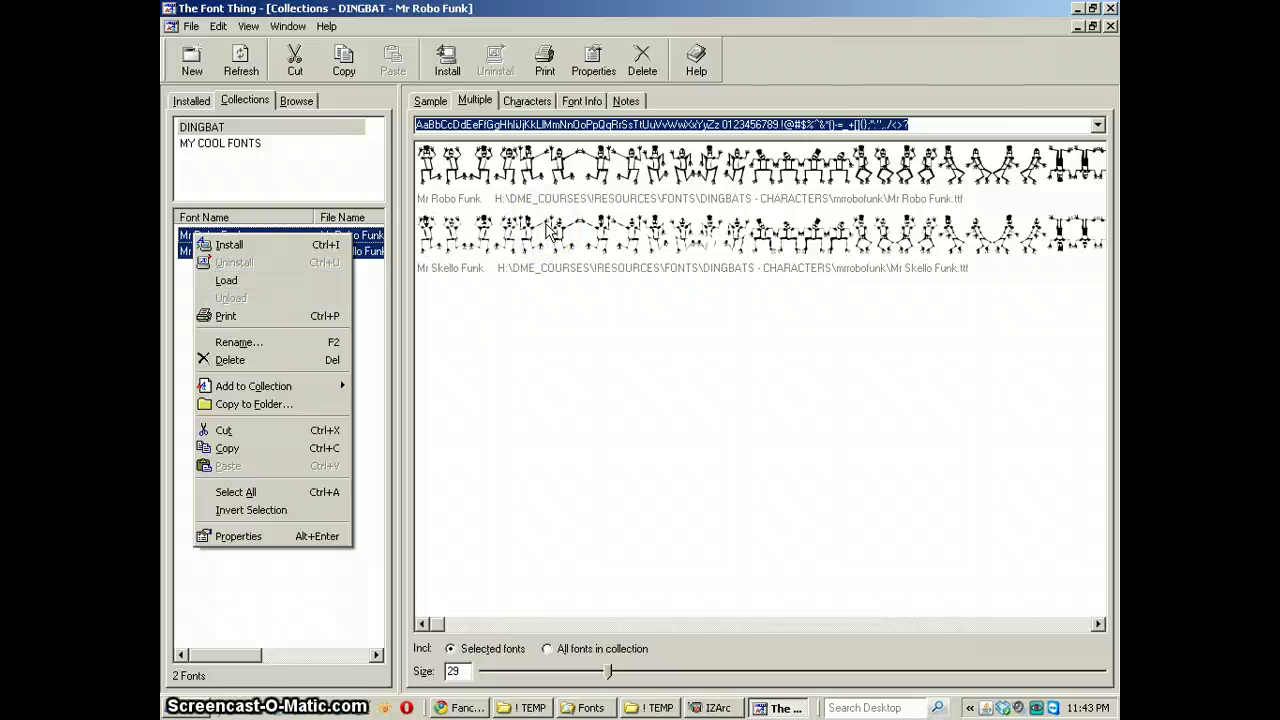
click(236, 250)
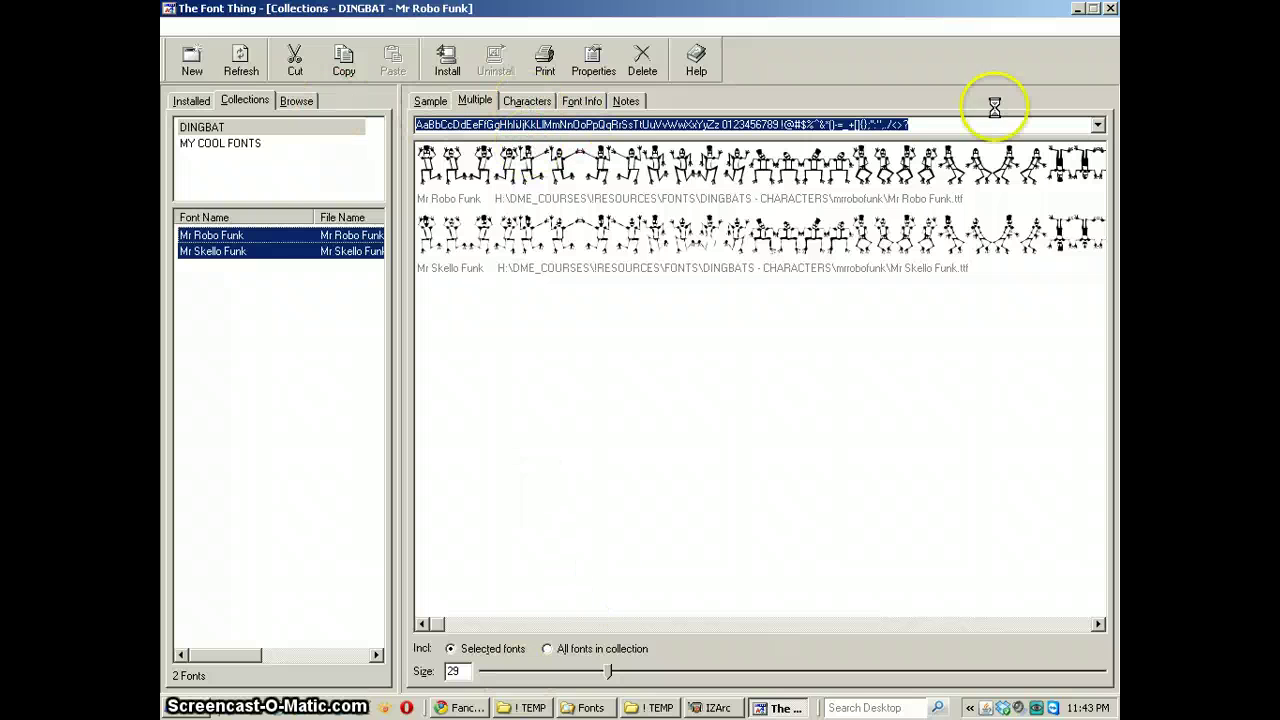
Step: Force the unresponsive font manager to end and relaunch The Font Thing
click(1108, 10)
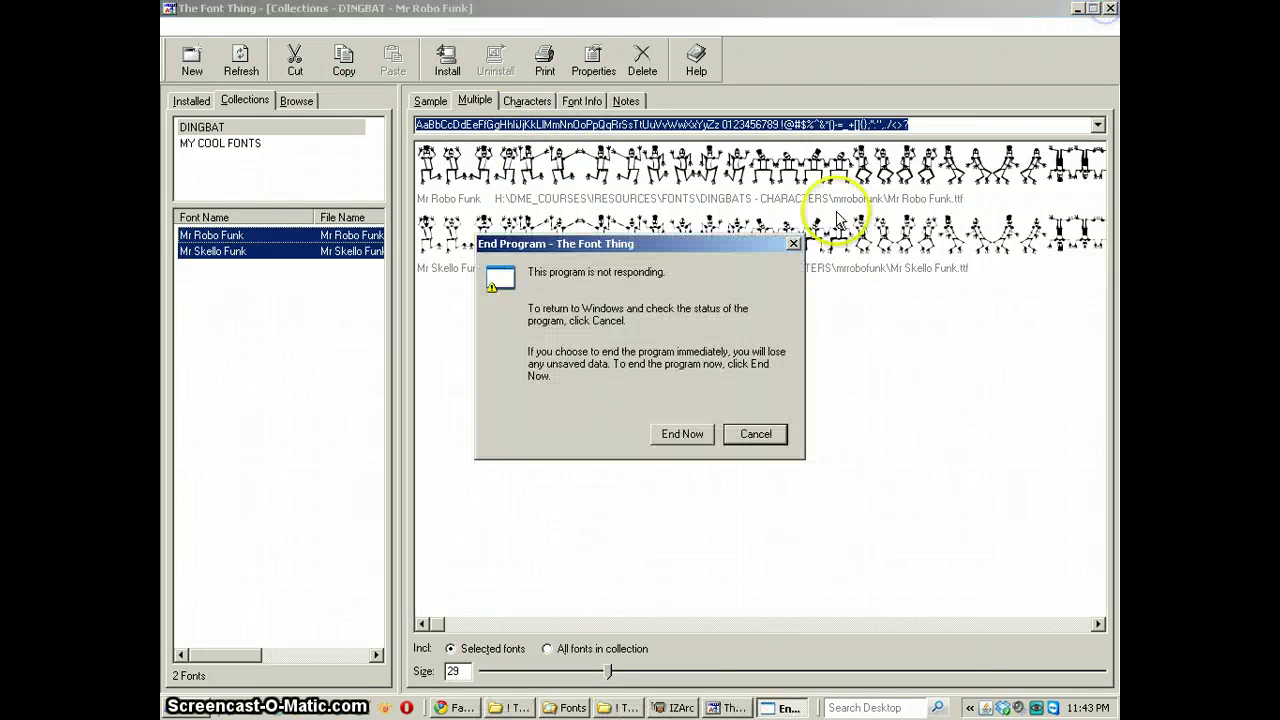
click(680, 434)
click(200, 705)
mouse_move(240, 491)
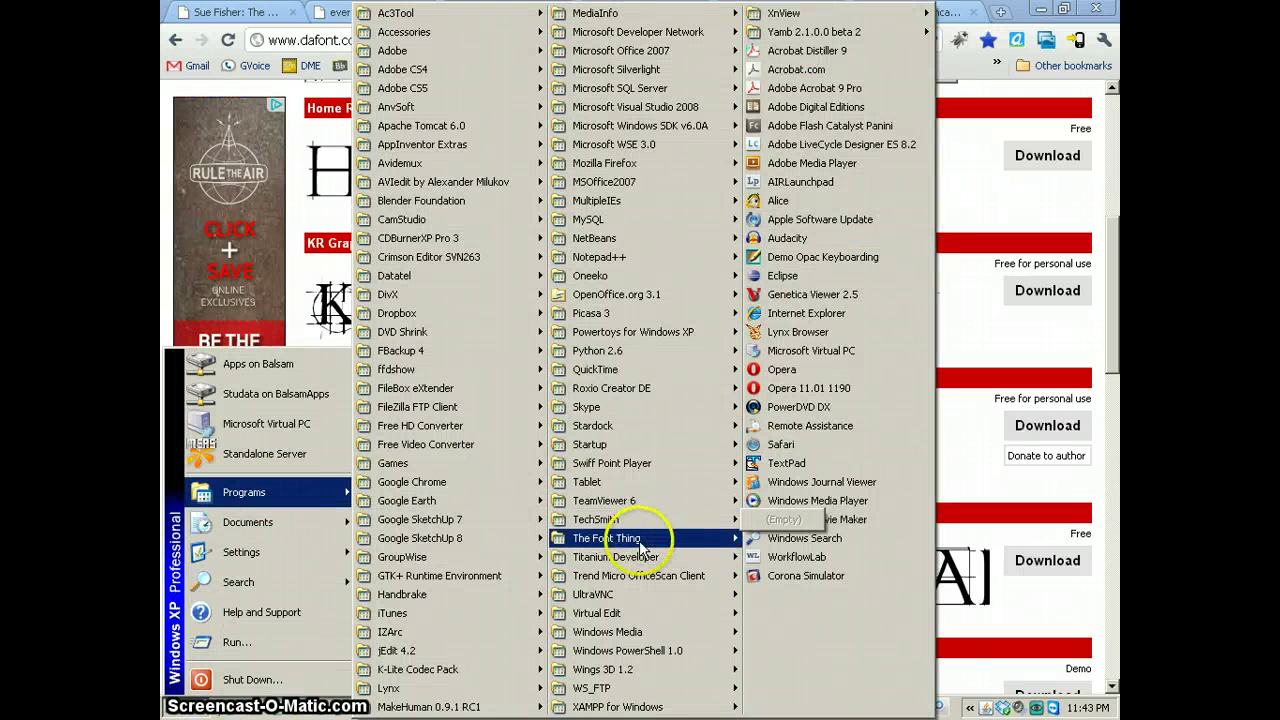
mouse_move(645, 538)
click(780, 534)
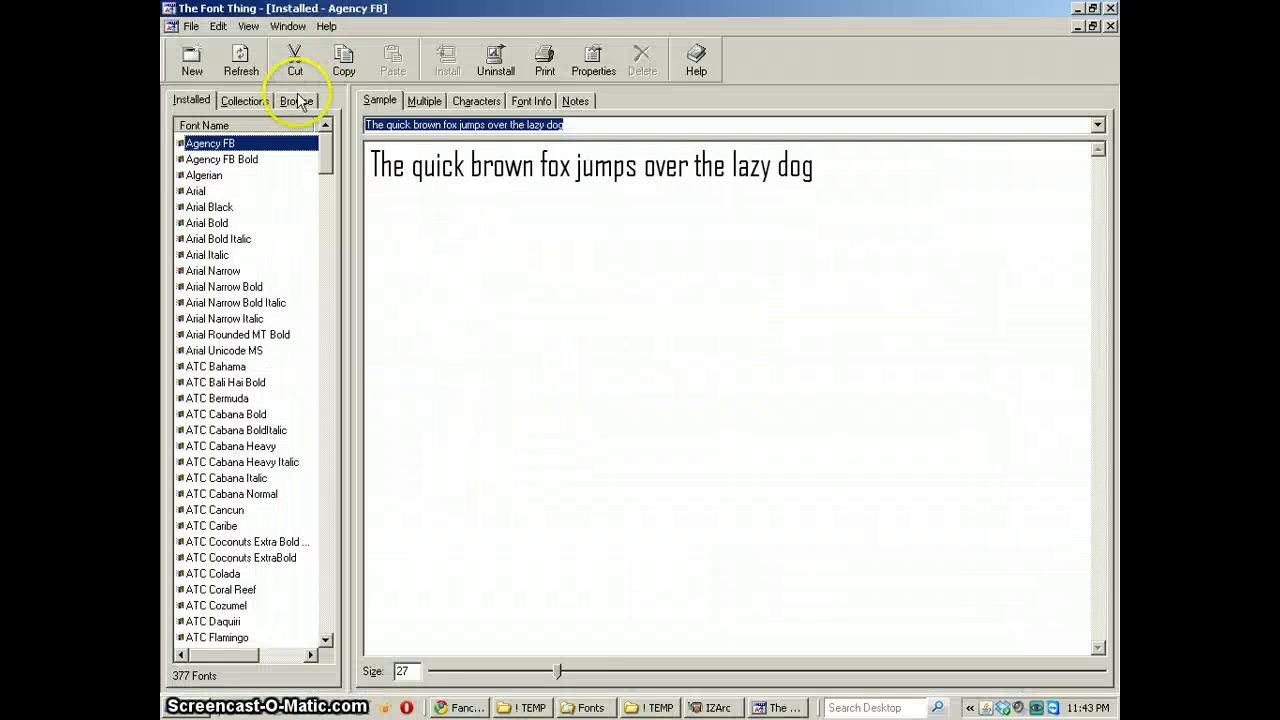
Step: Try to load the new facebook font from the new_facebook folder under !MY DOCUMENTS and ! TEMP on drive C
click(296, 100)
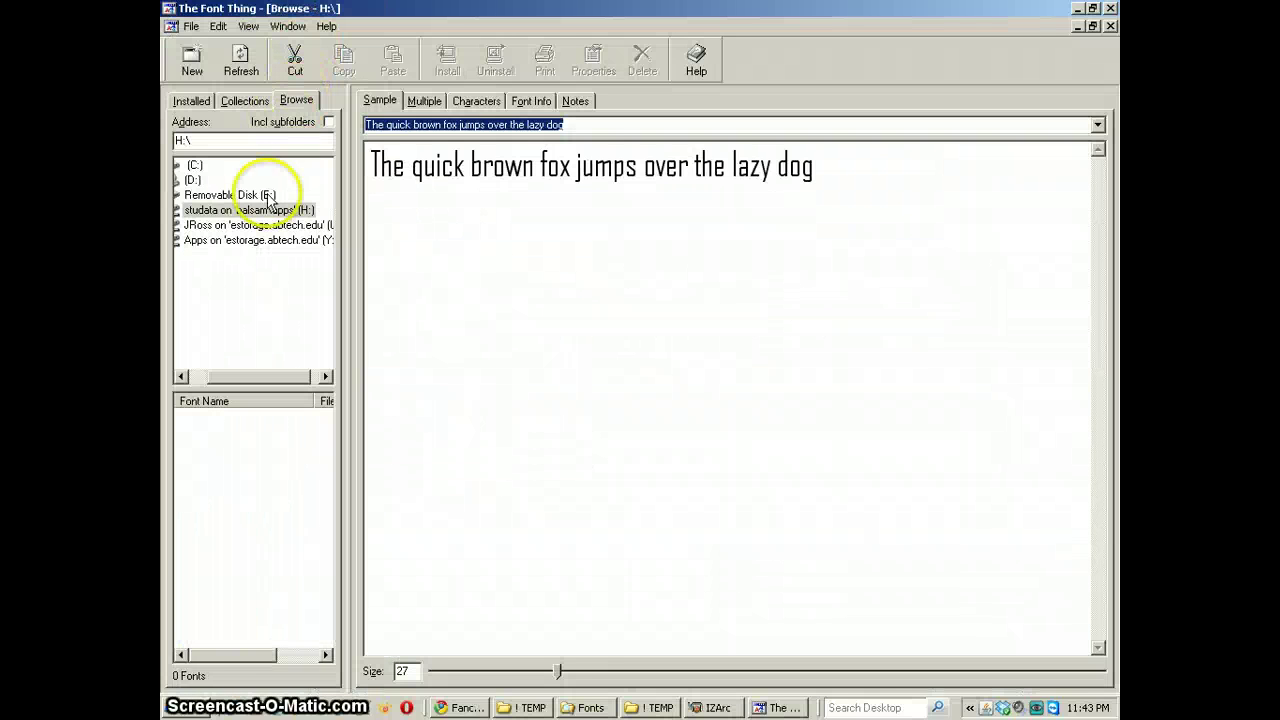
double_click(194, 167)
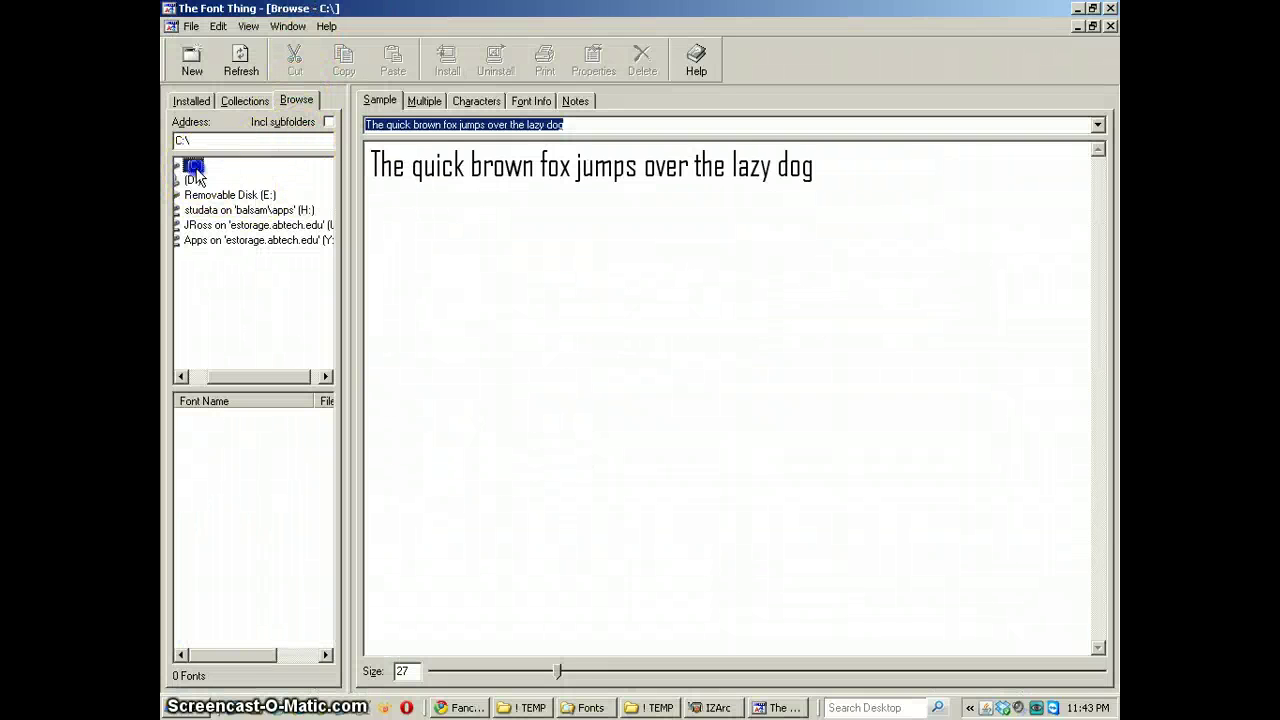
double_click(241, 178)
double_click(240, 181)
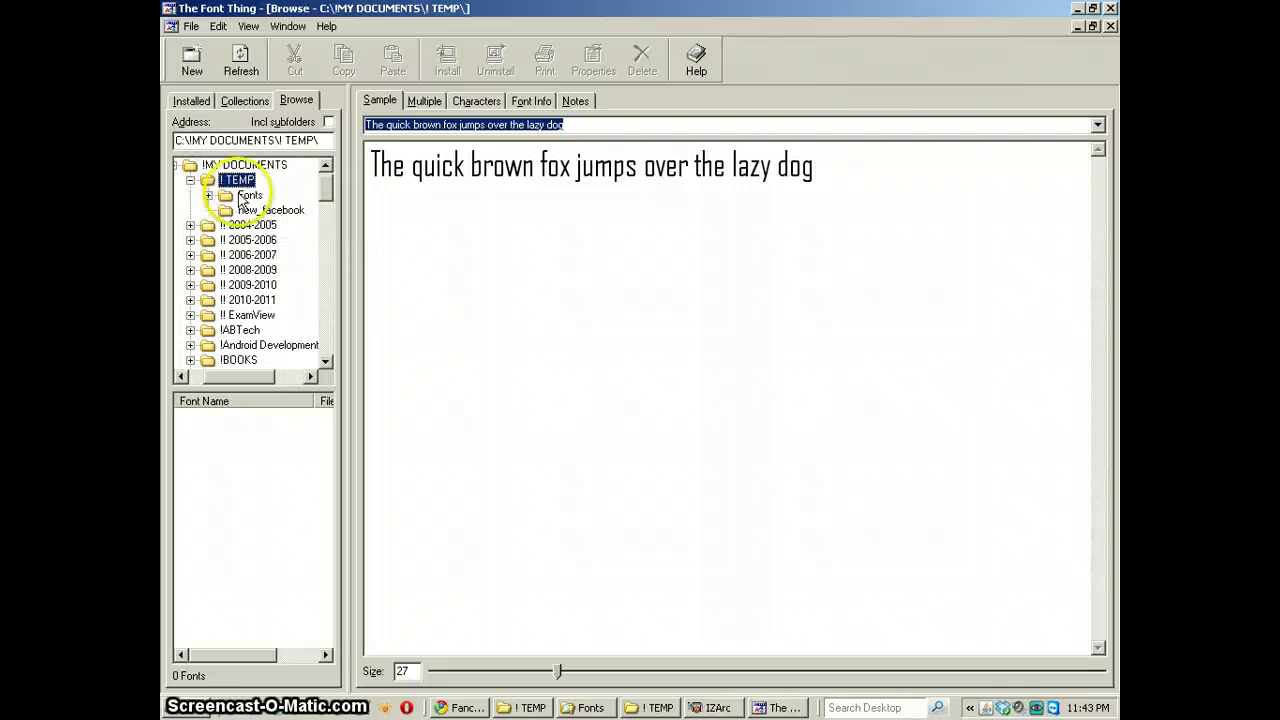
double_click(250, 195)
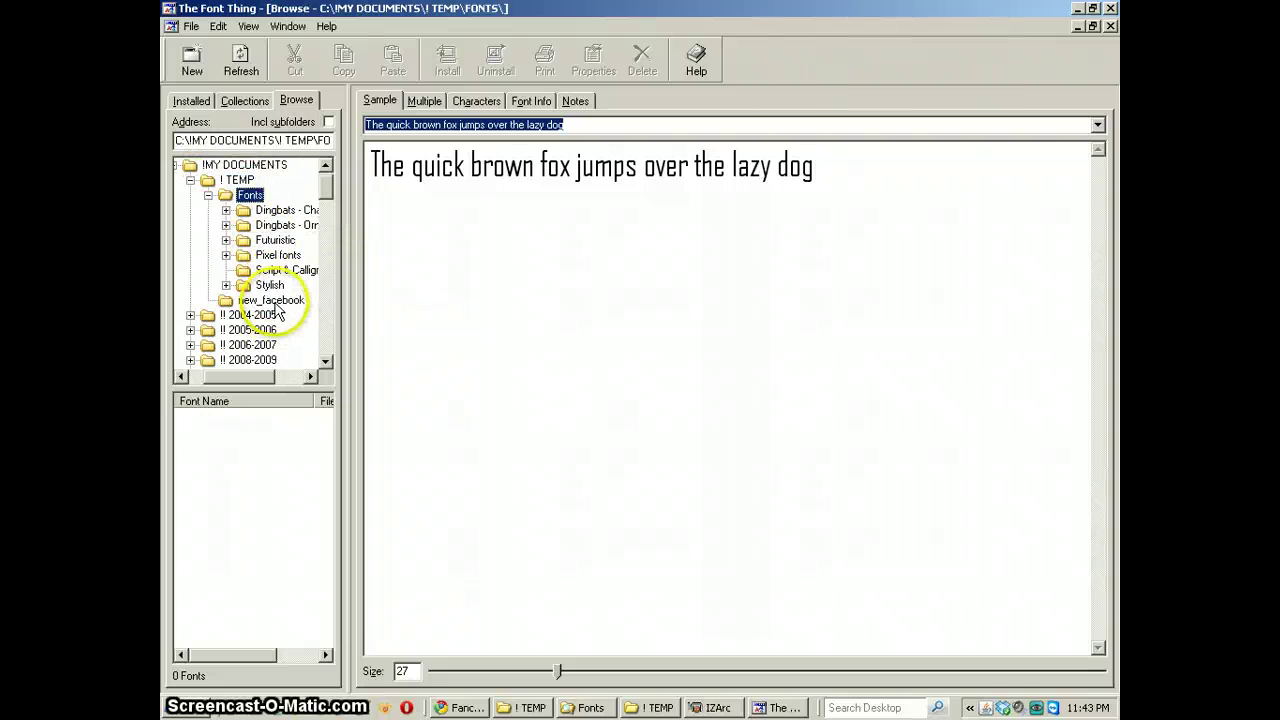
click(270, 300)
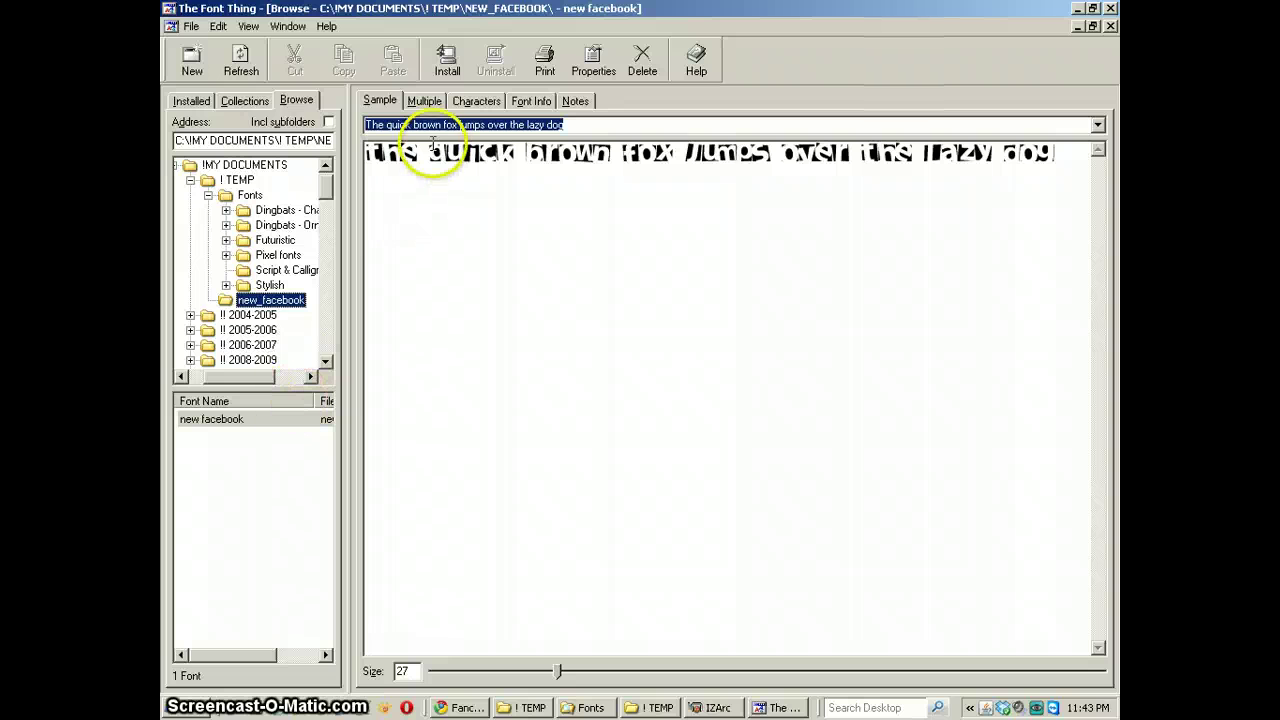
right_click(225, 420)
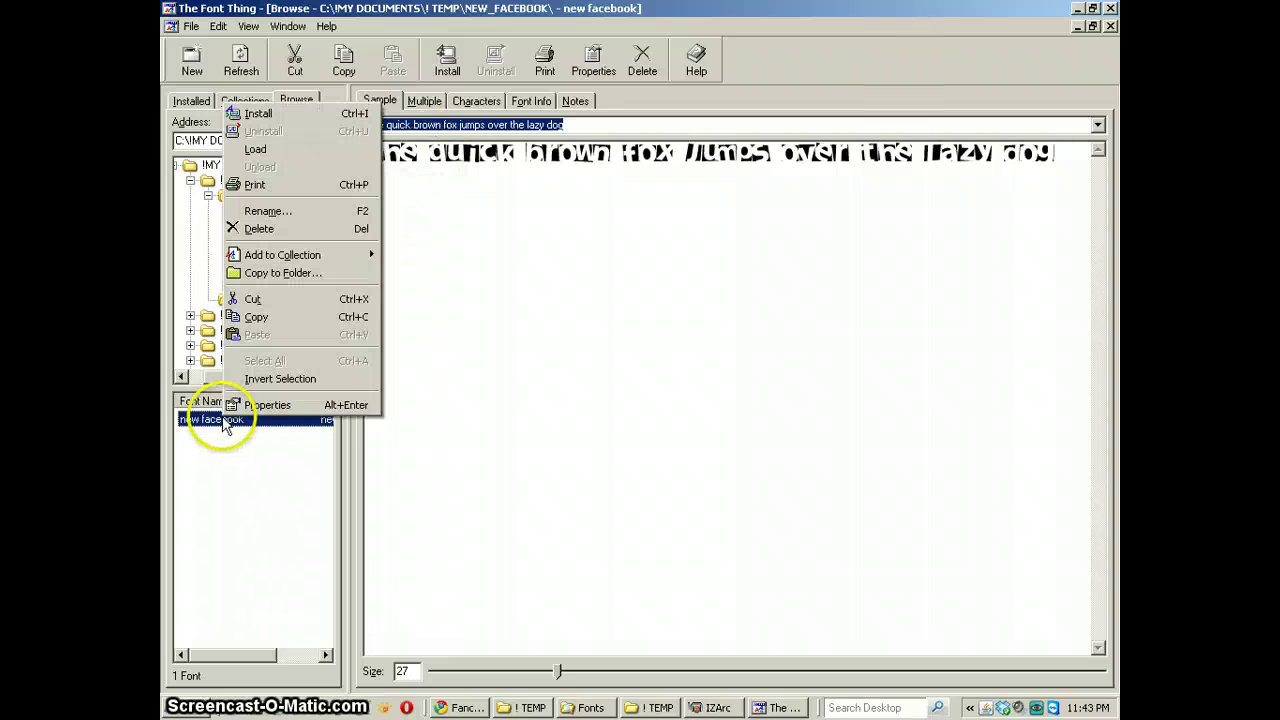
click(278, 151)
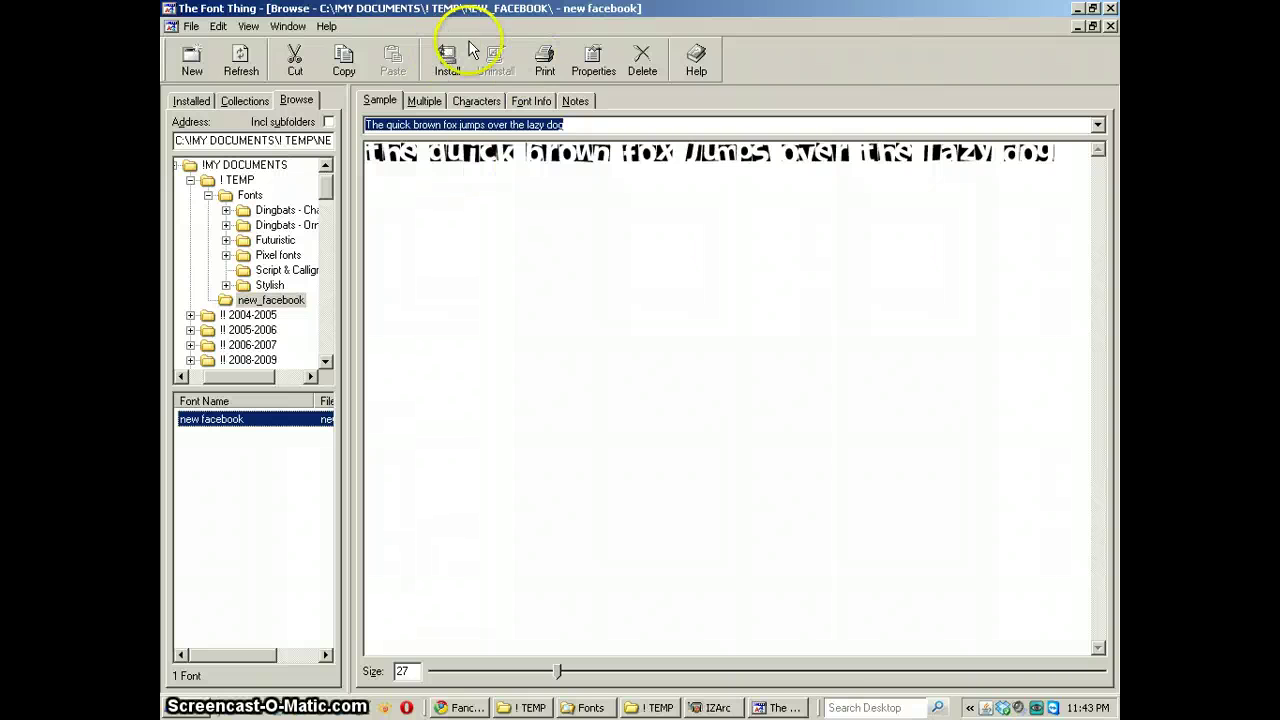
Step: End the hung font manager once more and start The Font Thing again
click(1110, 8)
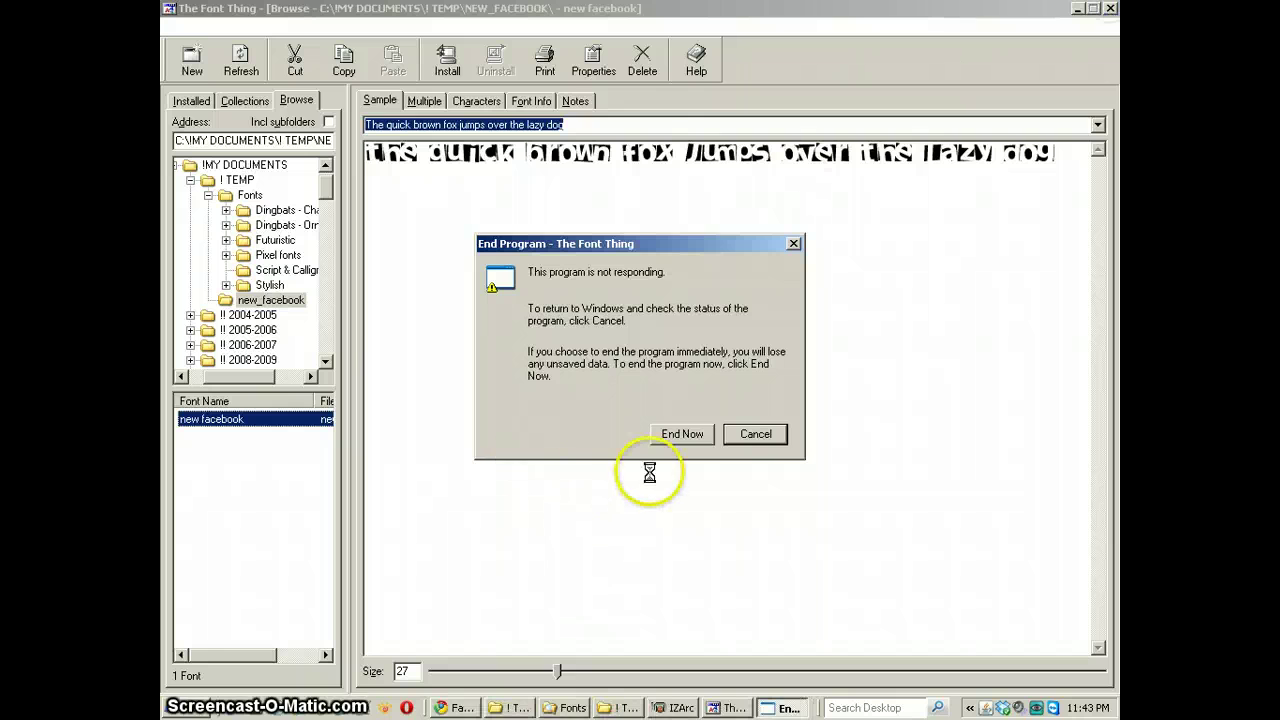
click(675, 437)
click(188, 707)
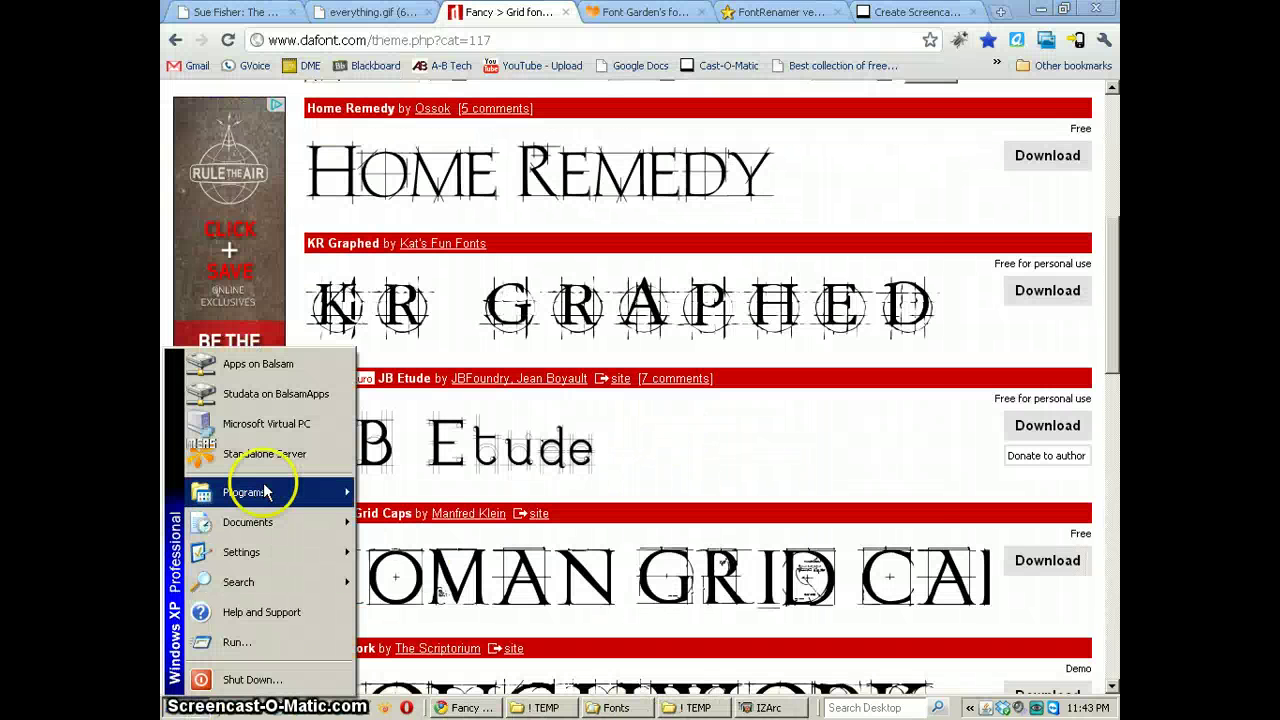
mouse_move(265, 490)
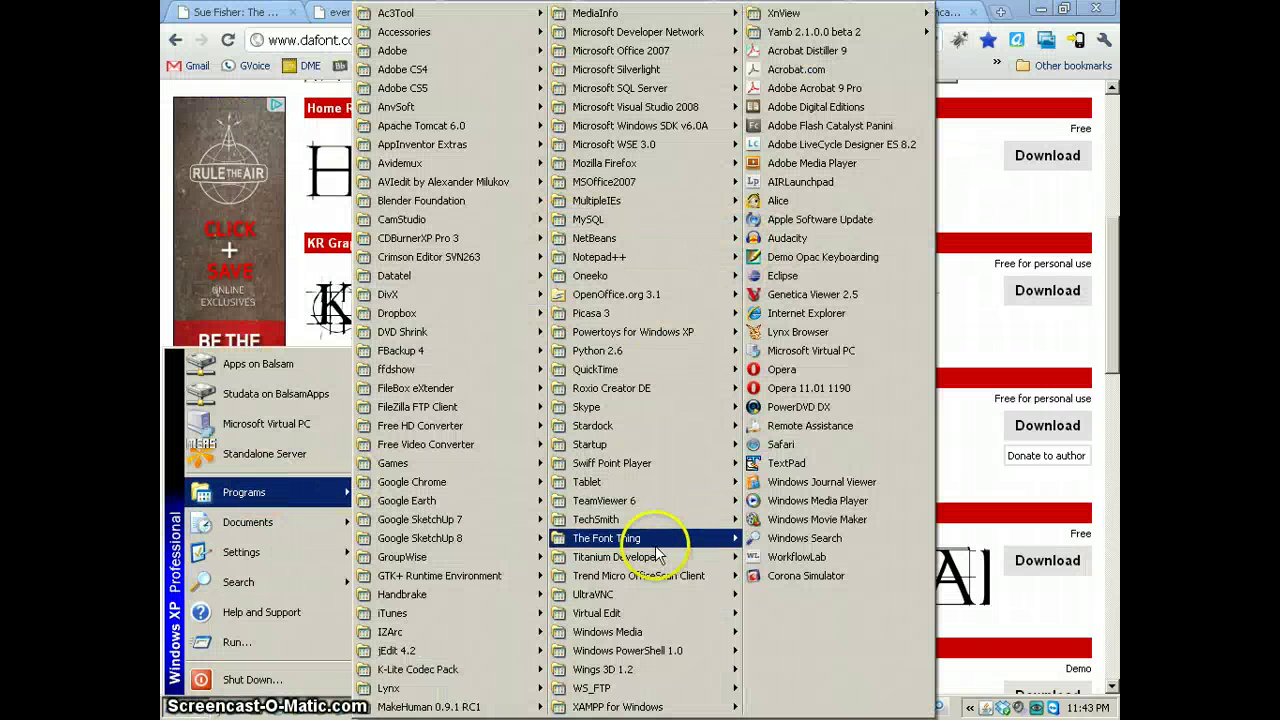
mouse_move(637, 540)
click(800, 538)
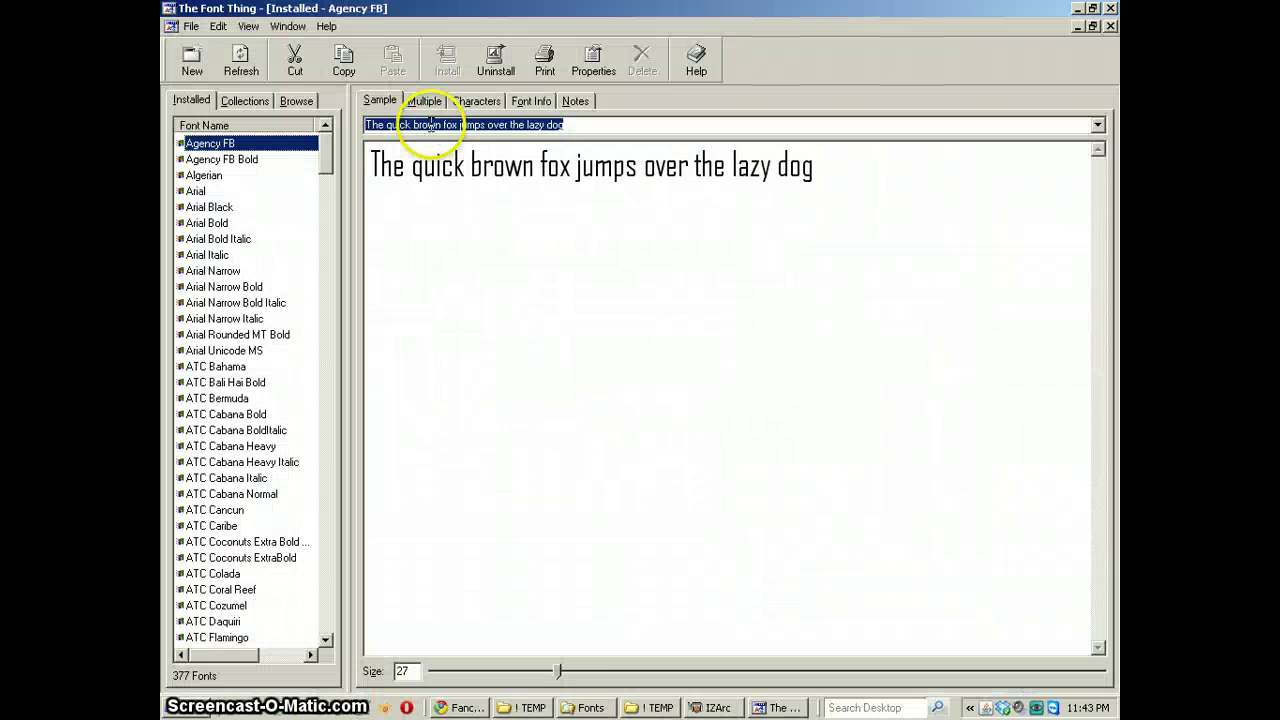
Step: Check the install markers and sample previews of Mr Robo Funk and Mr Skello Funk in the DINGBAT collection
click(297, 102)
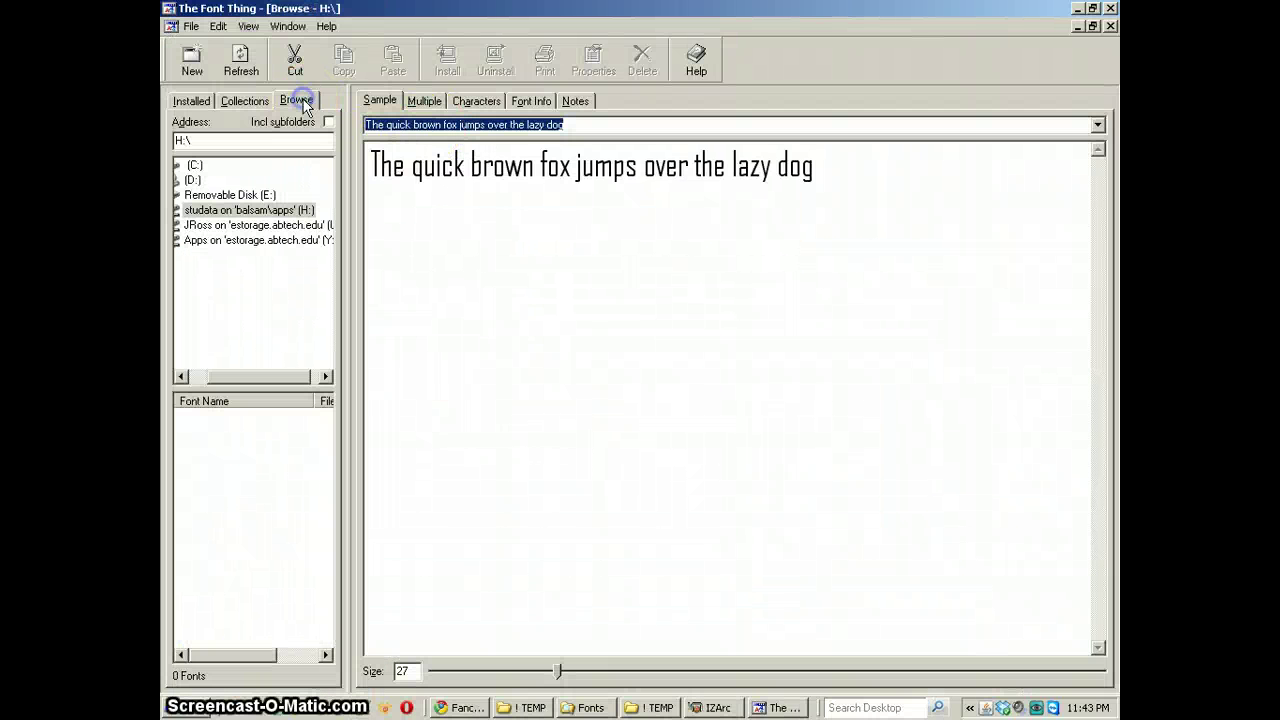
click(257, 106)
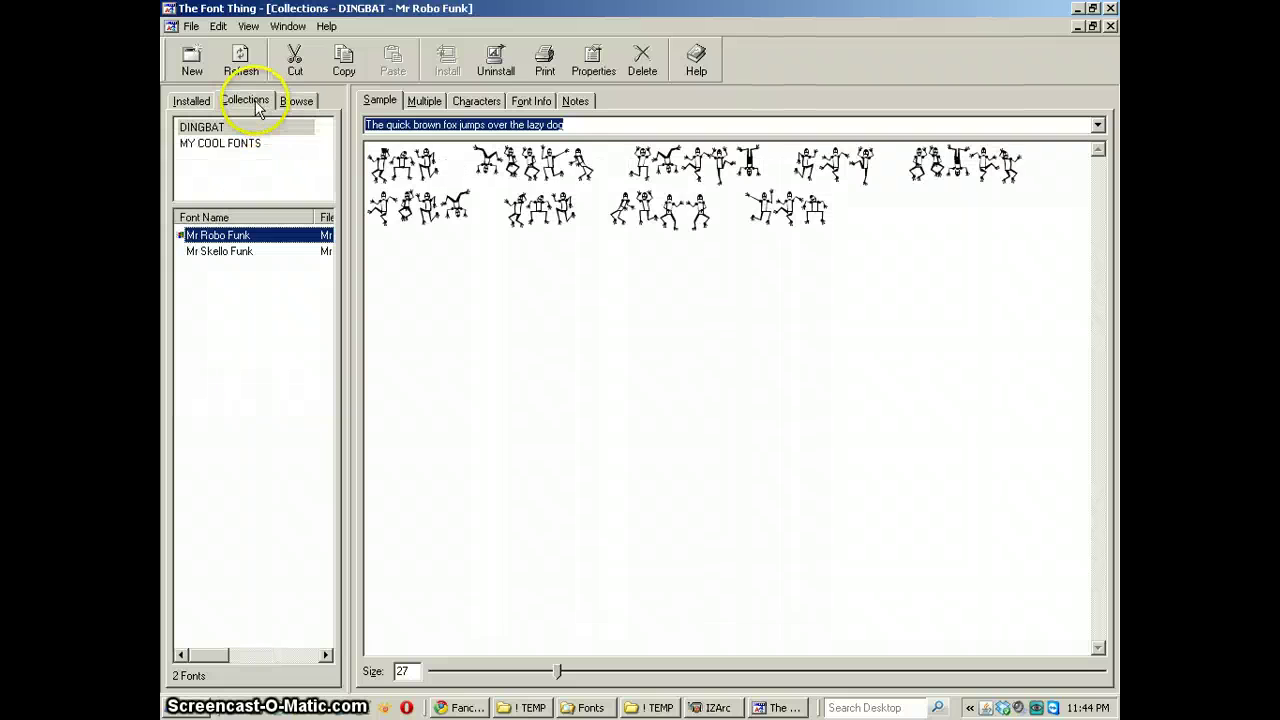
click(222, 251)
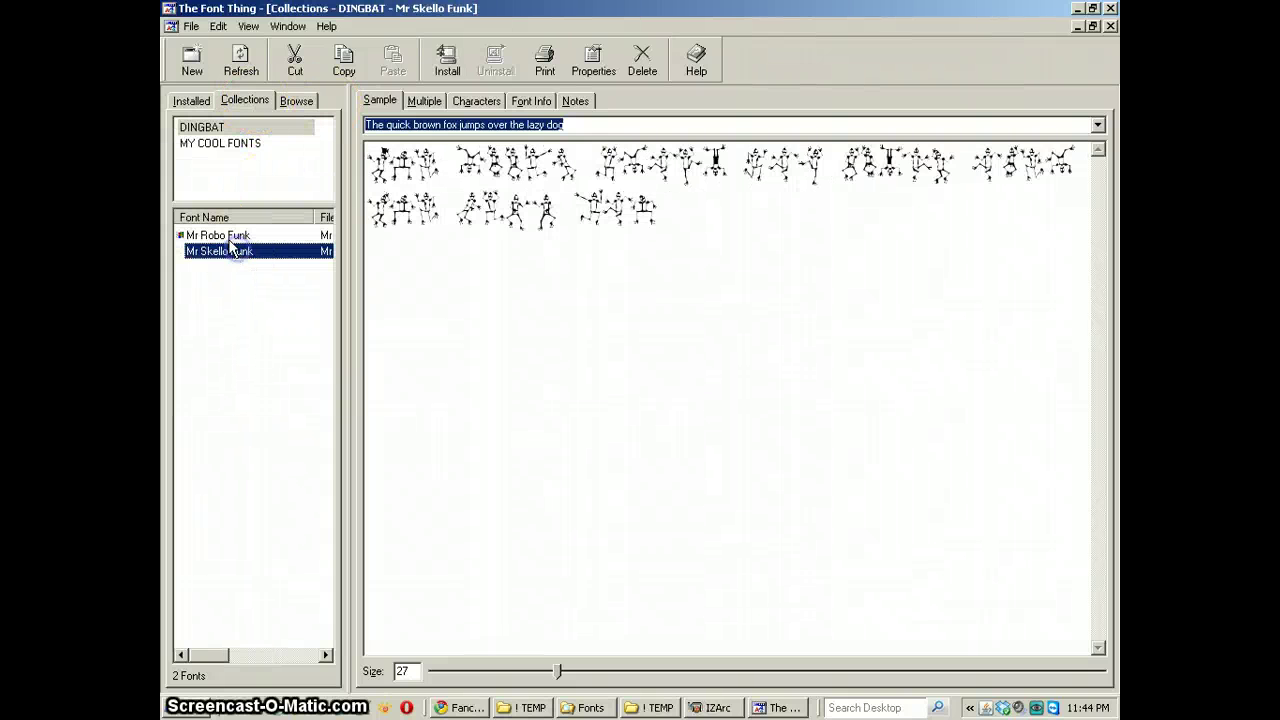
click(224, 236)
click(205, 251)
click(195, 236)
click(195, 251)
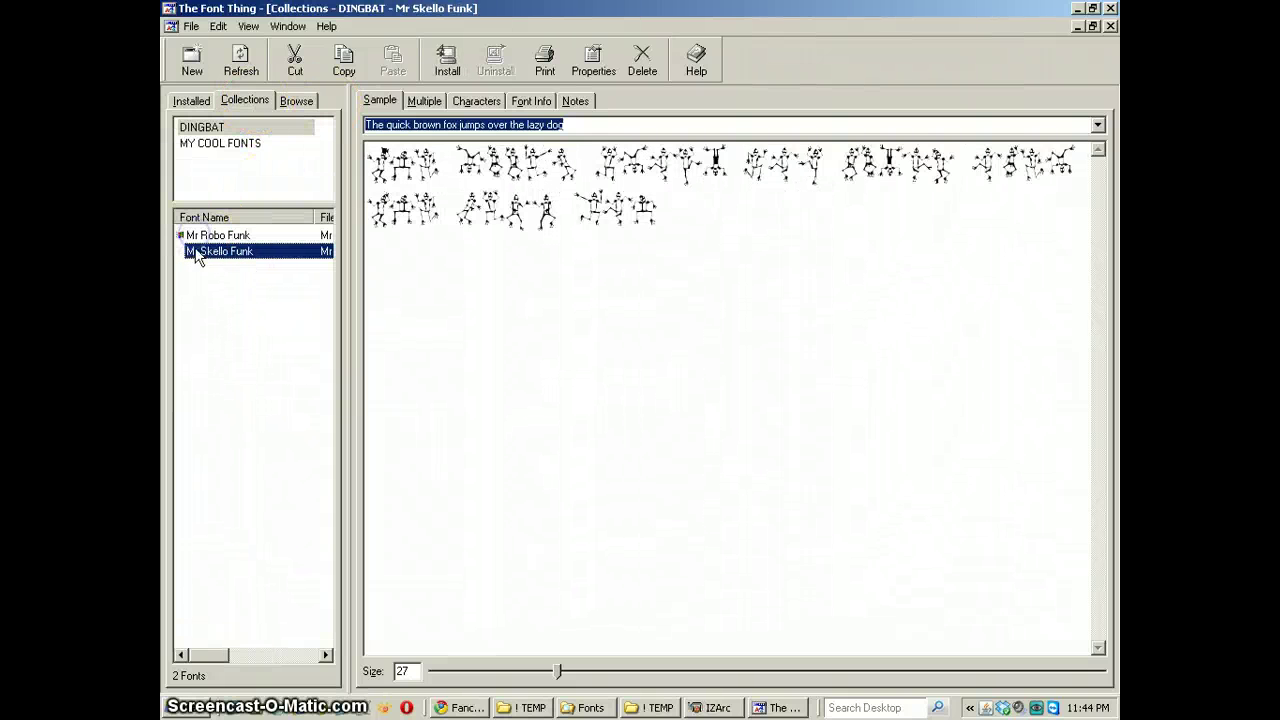
click(196, 237)
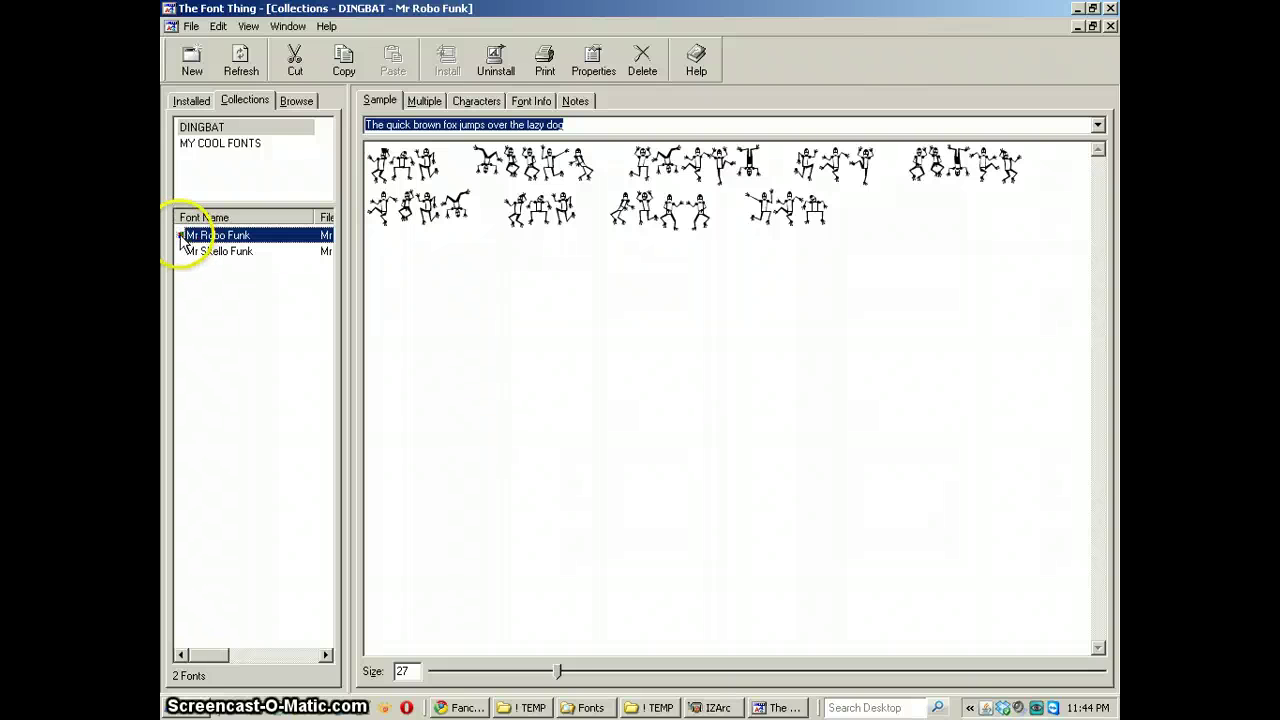
click(200, 255)
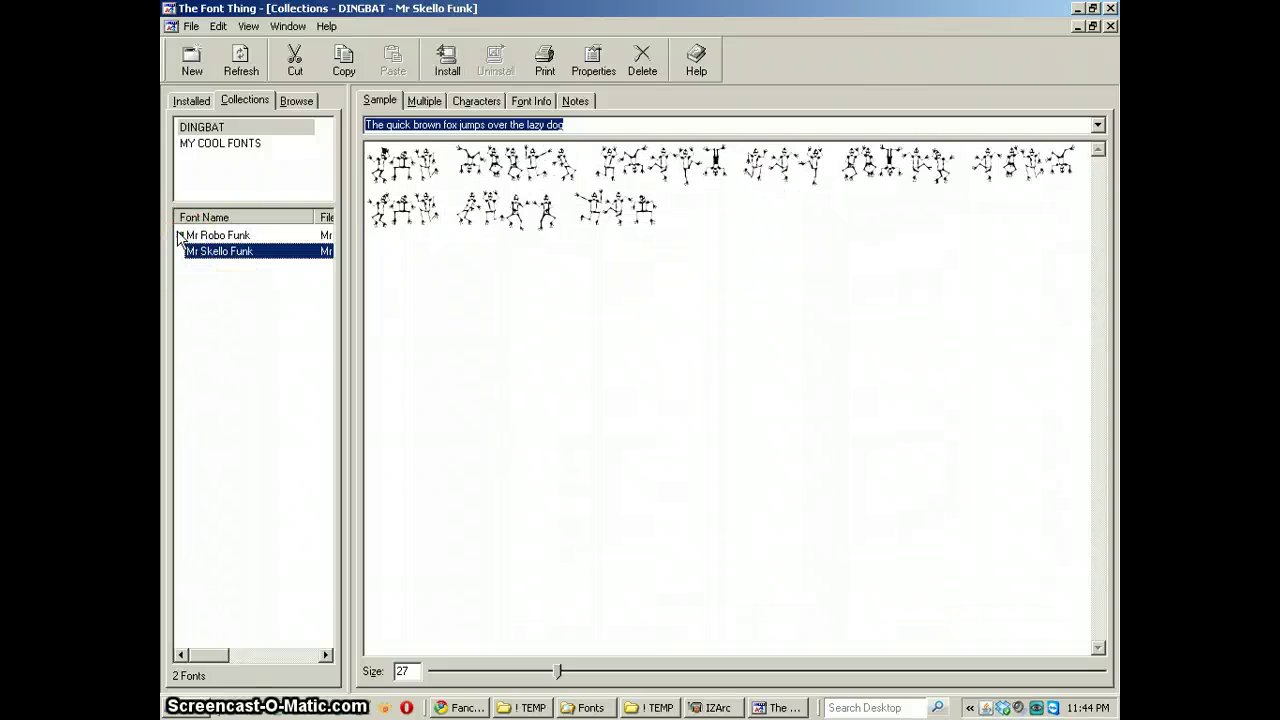
click(195, 237)
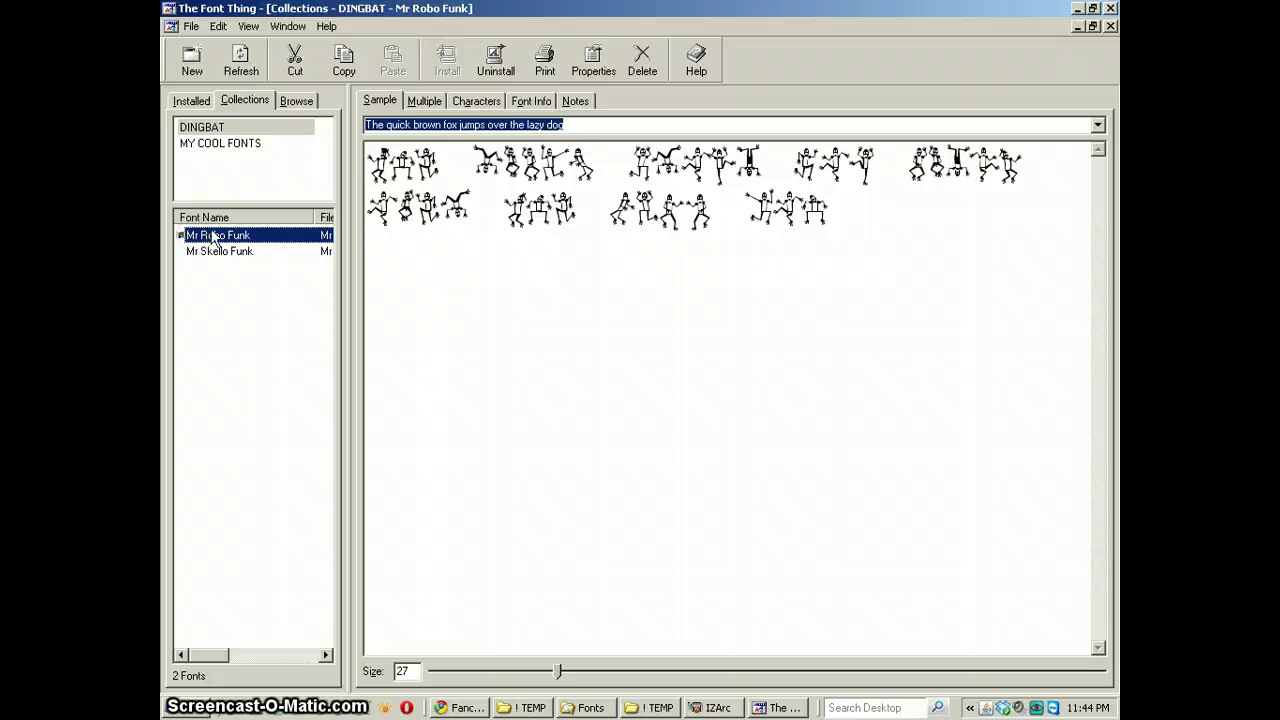
Step: Display Mr Robo Funk's character grid in 10 columns with a character size of 54
click(470, 101)
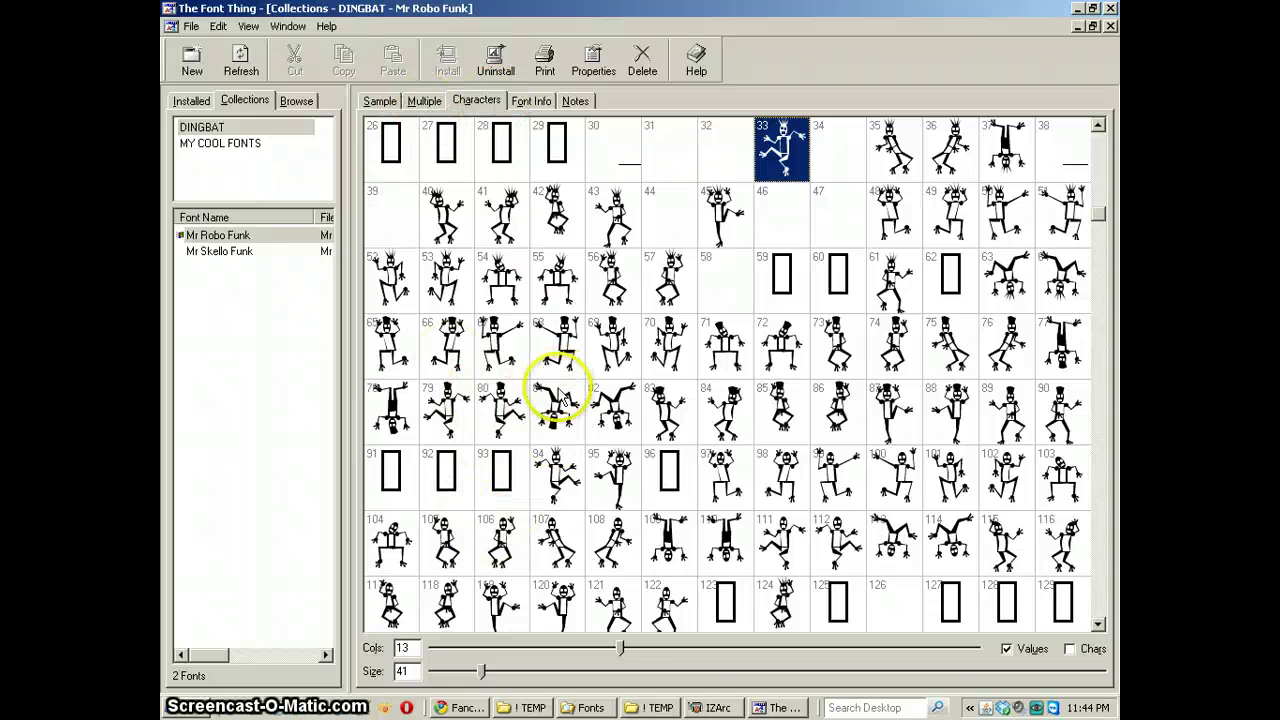
drag(619, 648, 578, 636)
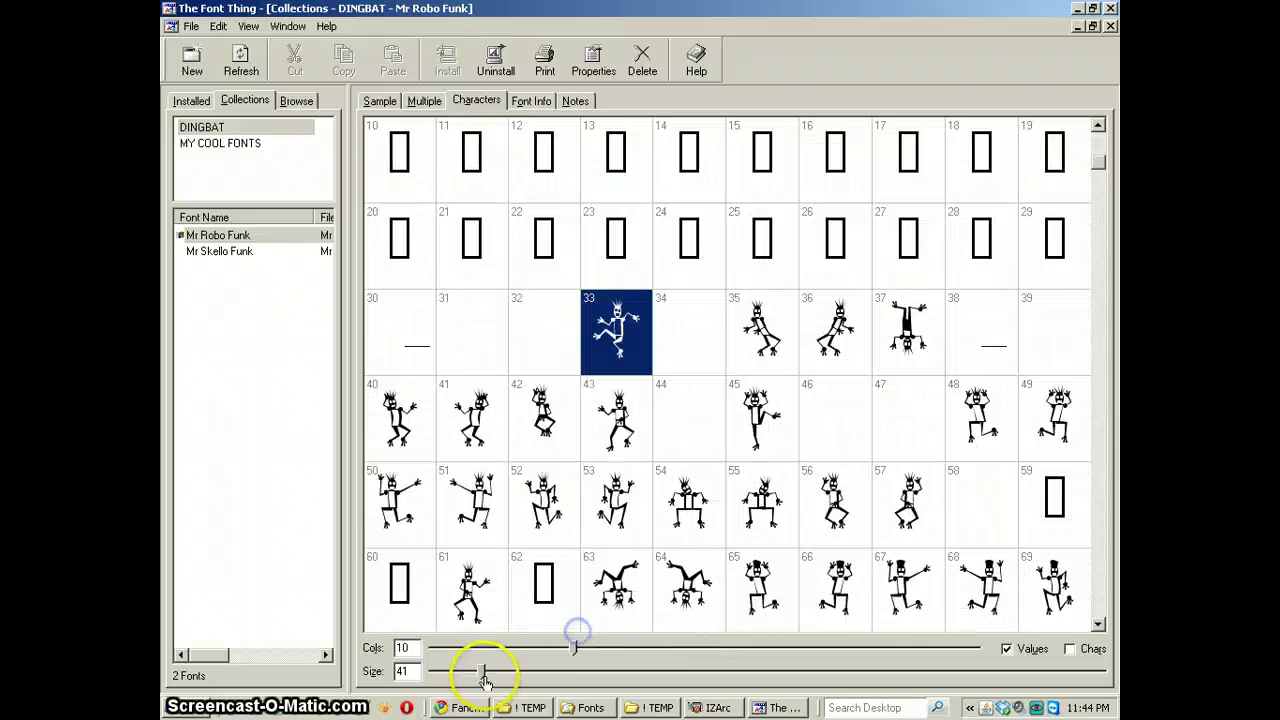
drag(483, 676, 508, 674)
drag(619, 677, 498, 674)
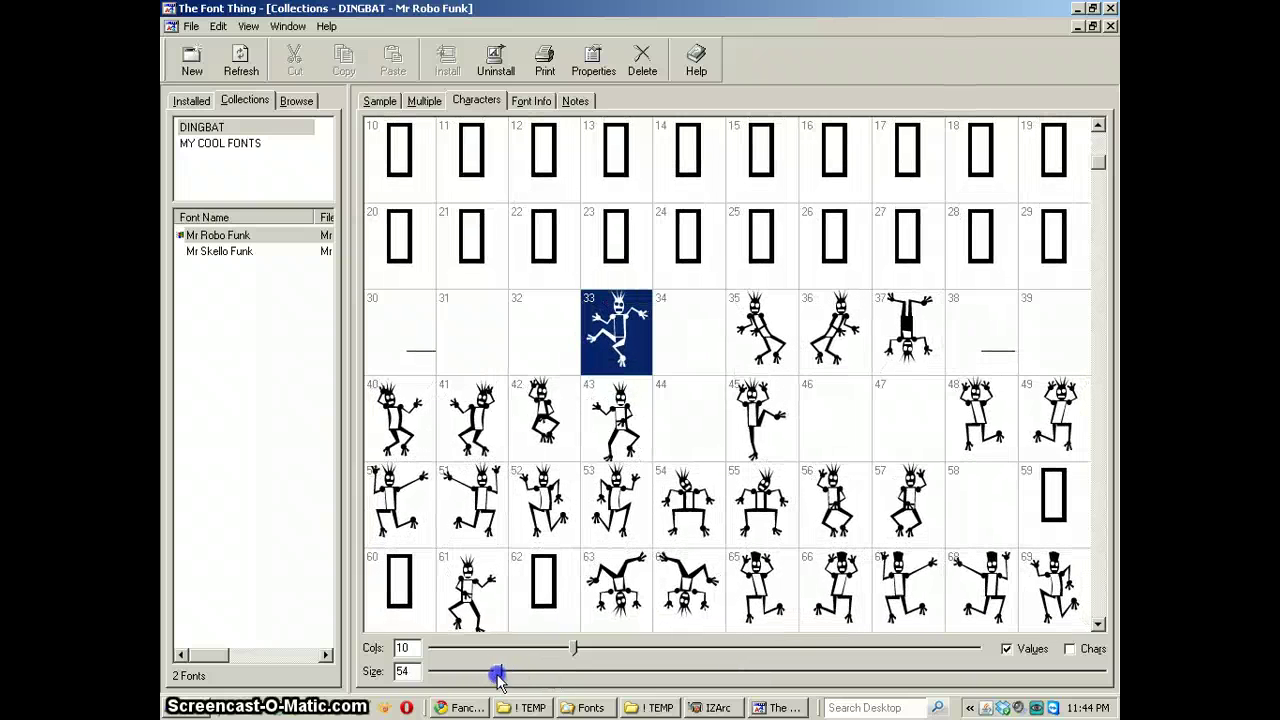
Step: View enlarged previews of characters 104 and 102 in the Mr Robo Funk character grid
drag(1099, 172, 1089, 286)
click(697, 415)
click(697, 415)
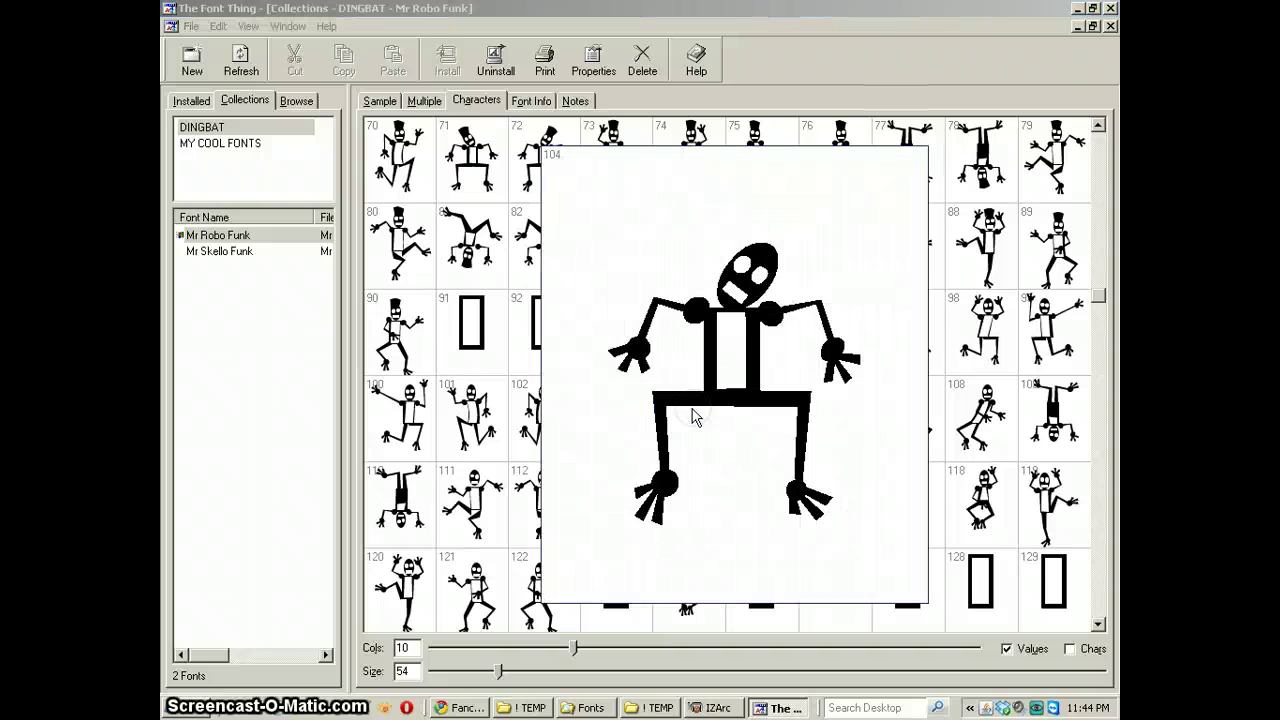
click(537, 391)
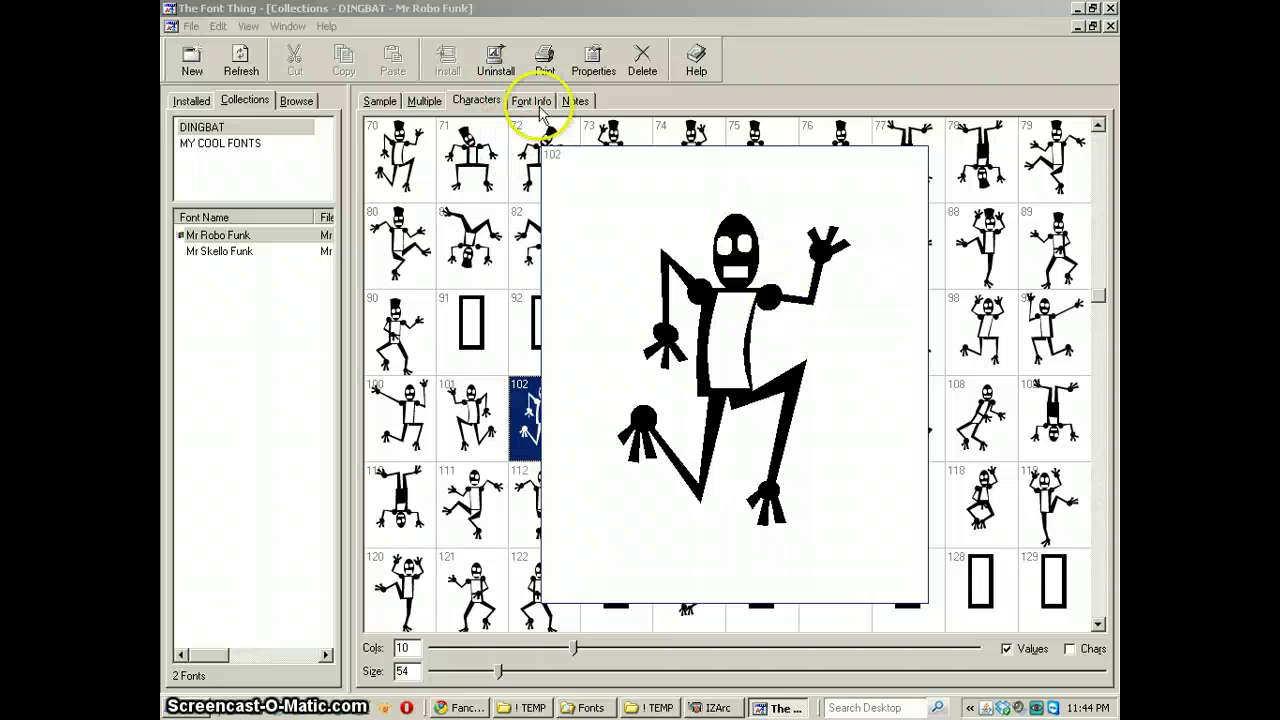
click(612, 205)
Step: Review Mr Robo Funk's font information, notes and multiple-font preview, and return to its sample text
click(523, 101)
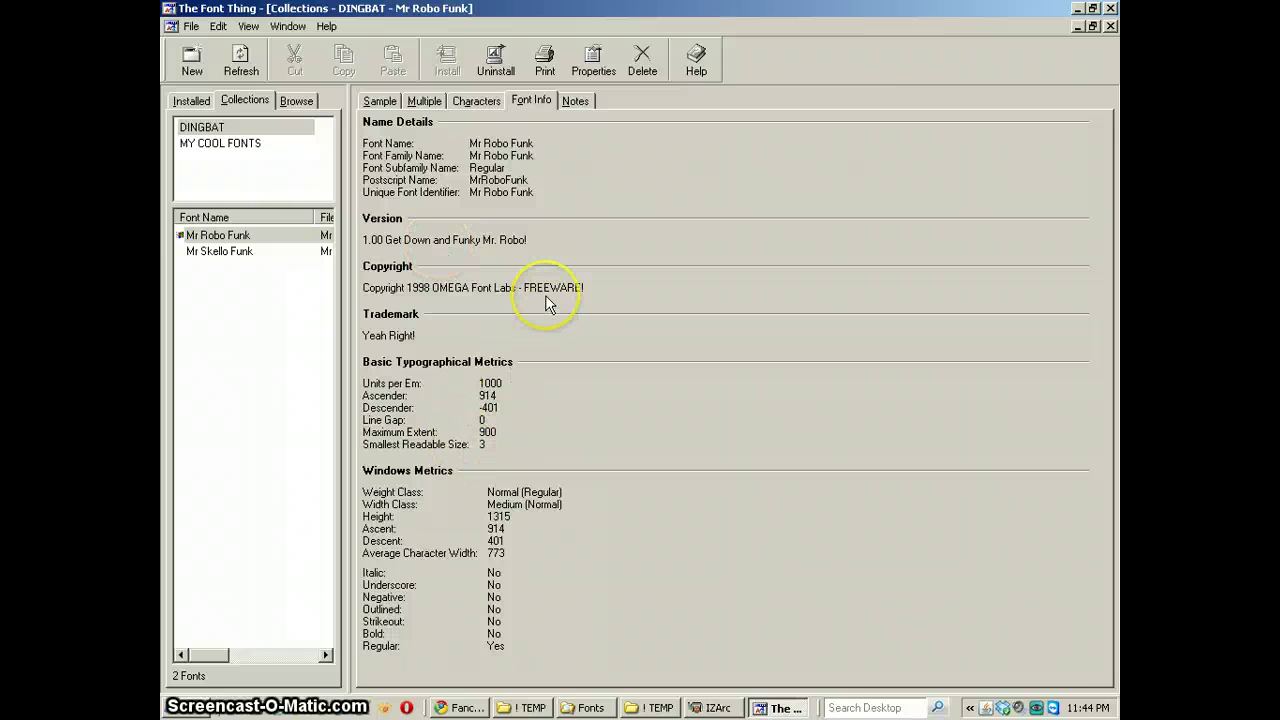
click(573, 101)
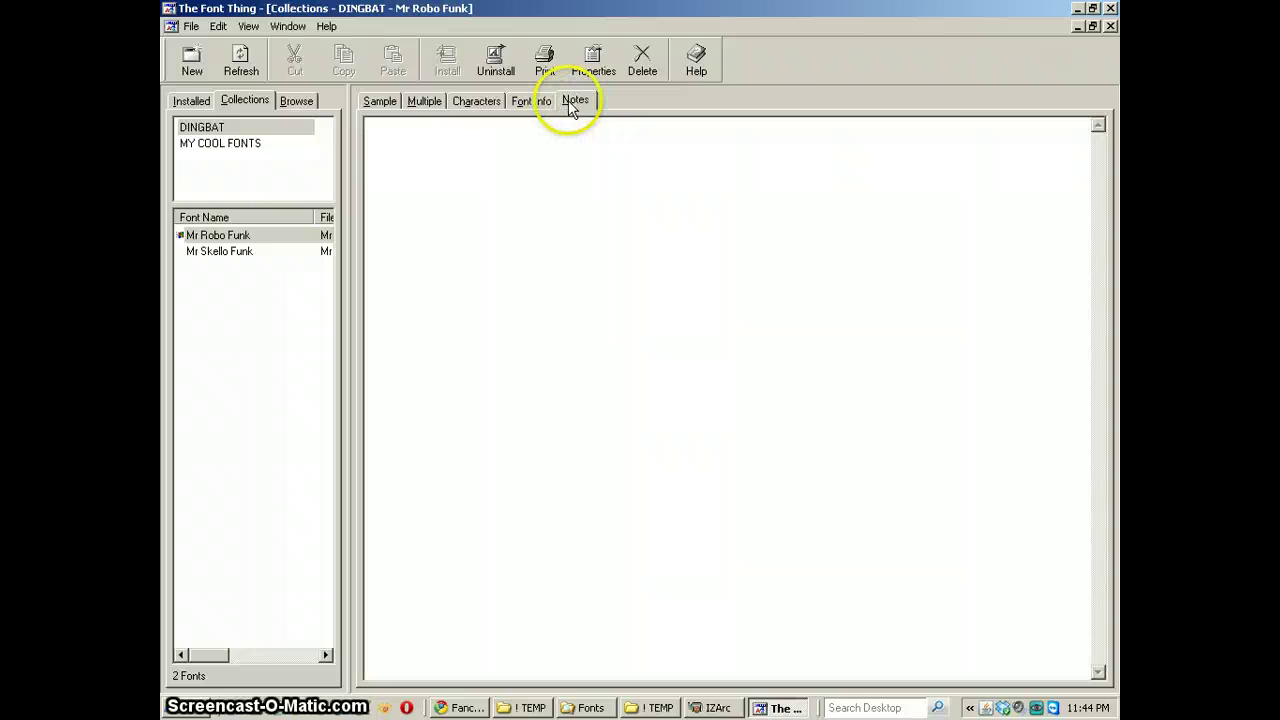
click(477, 101)
click(424, 101)
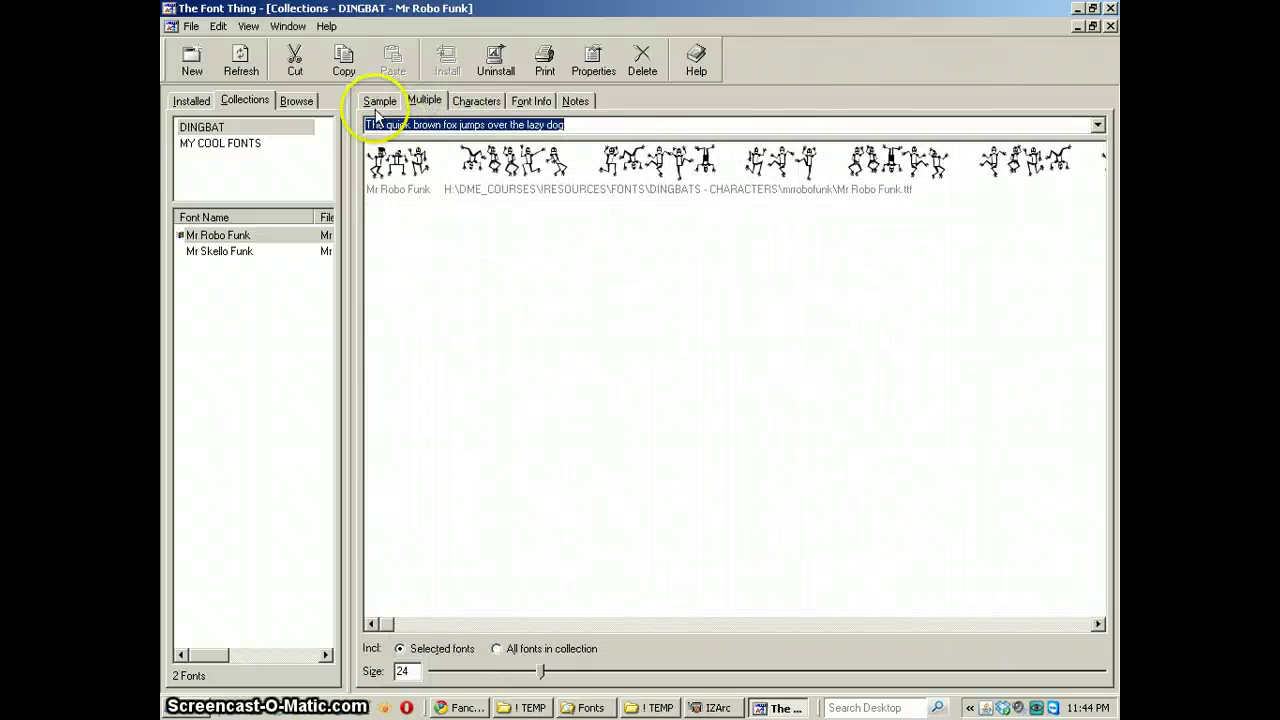
click(378, 101)
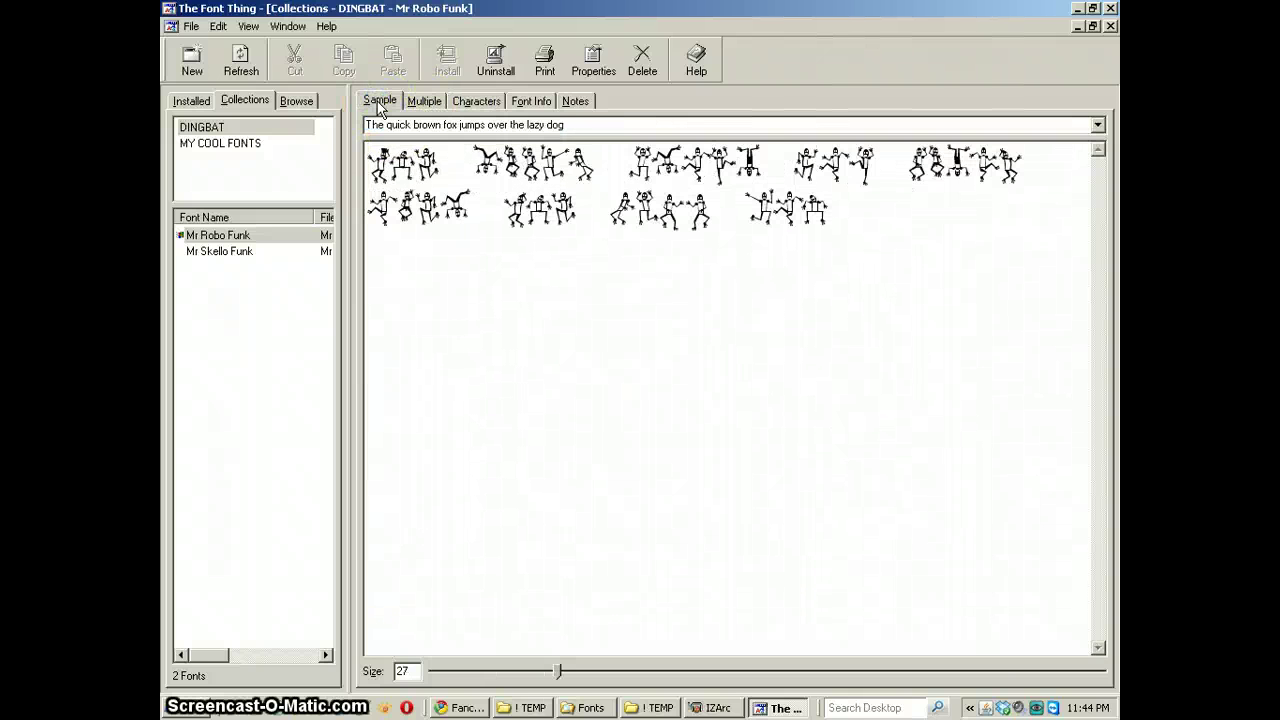